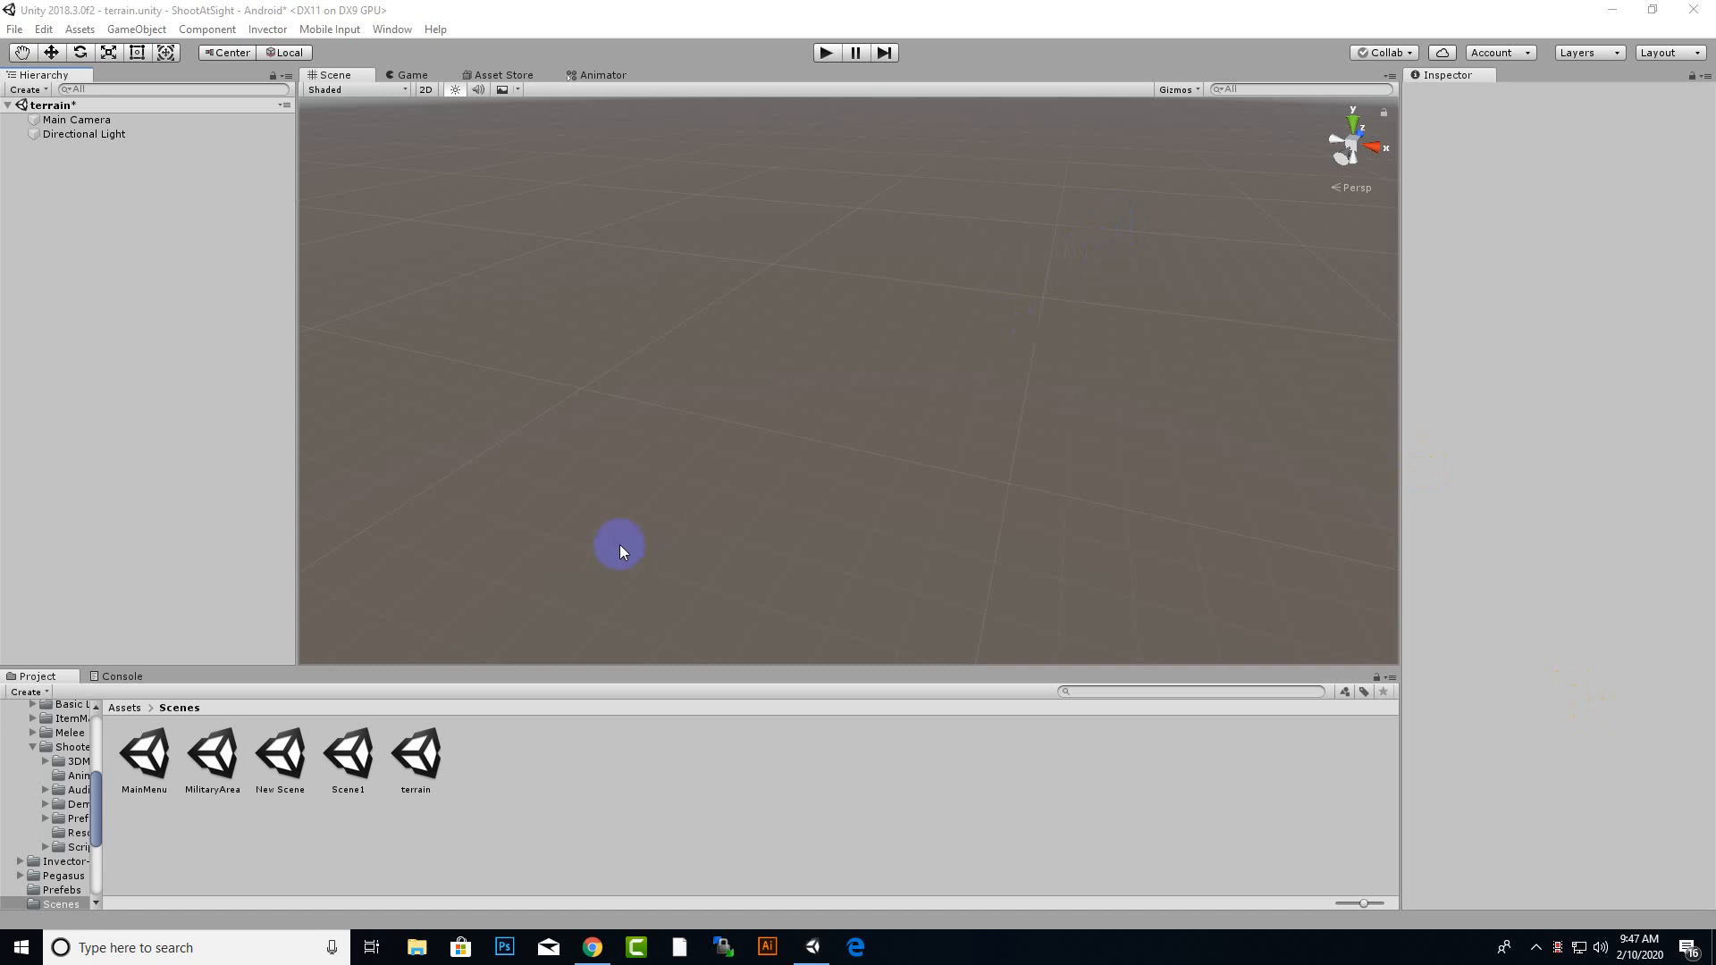
# - Add a 3D Terrain object to the scene
pyautogui.rightClick(202, 233)
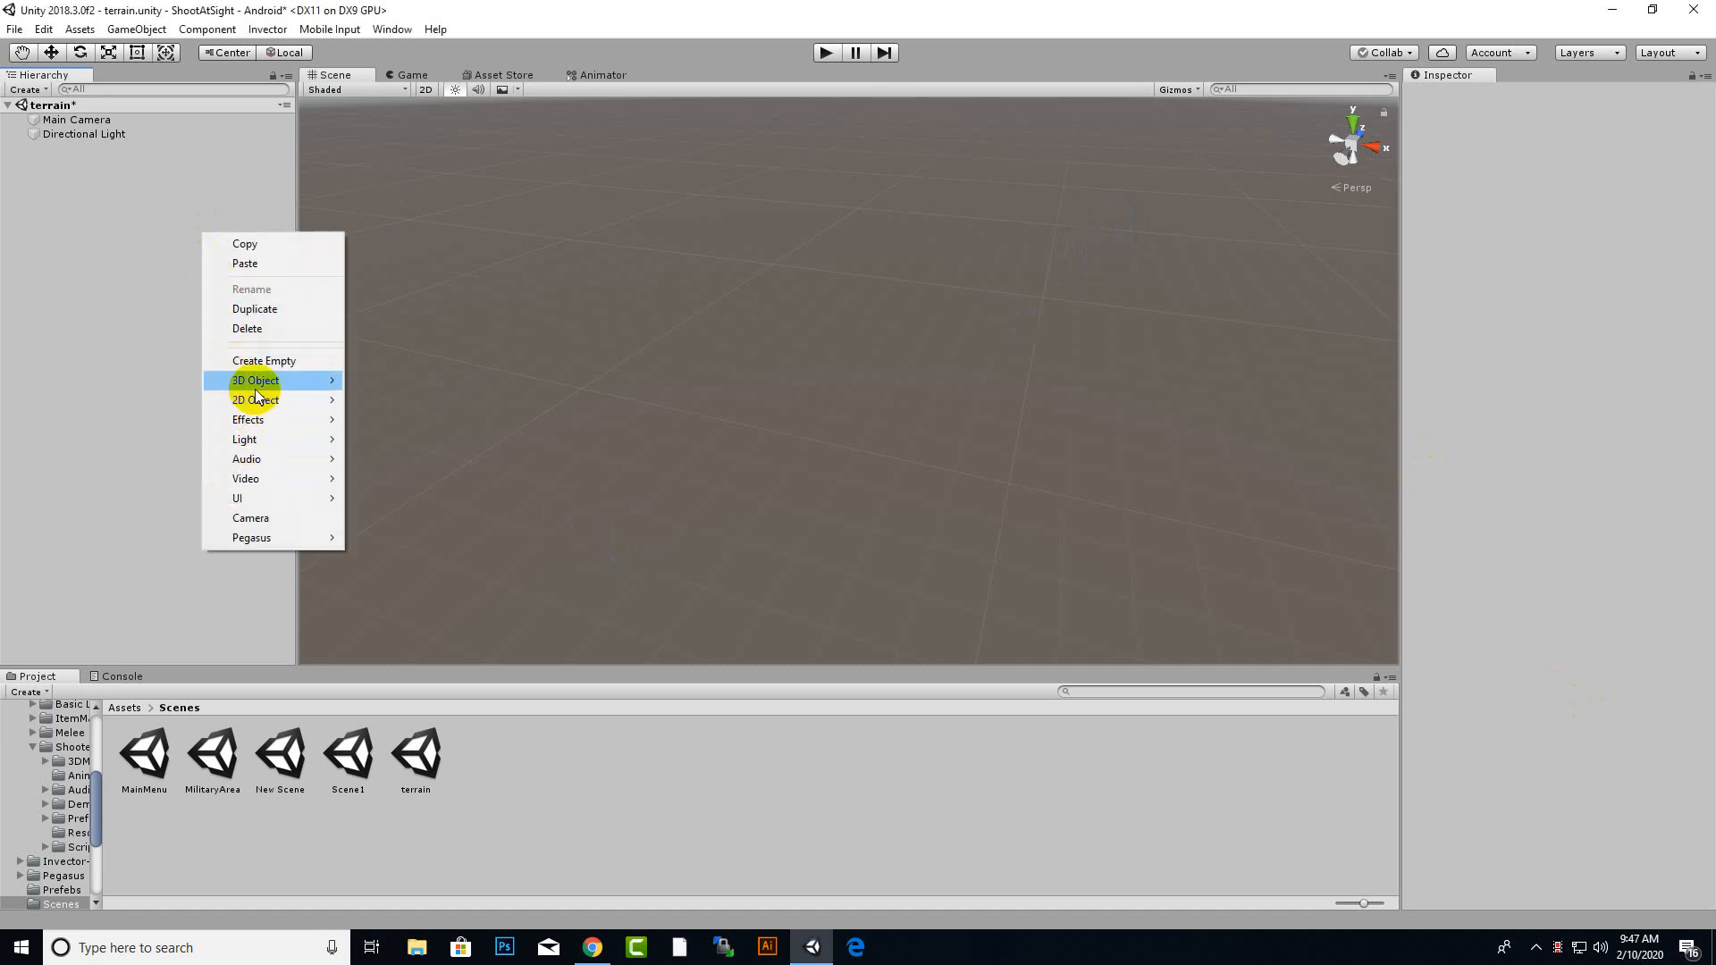
pyautogui.moveTo(268, 388)
pyautogui.click(409, 537)
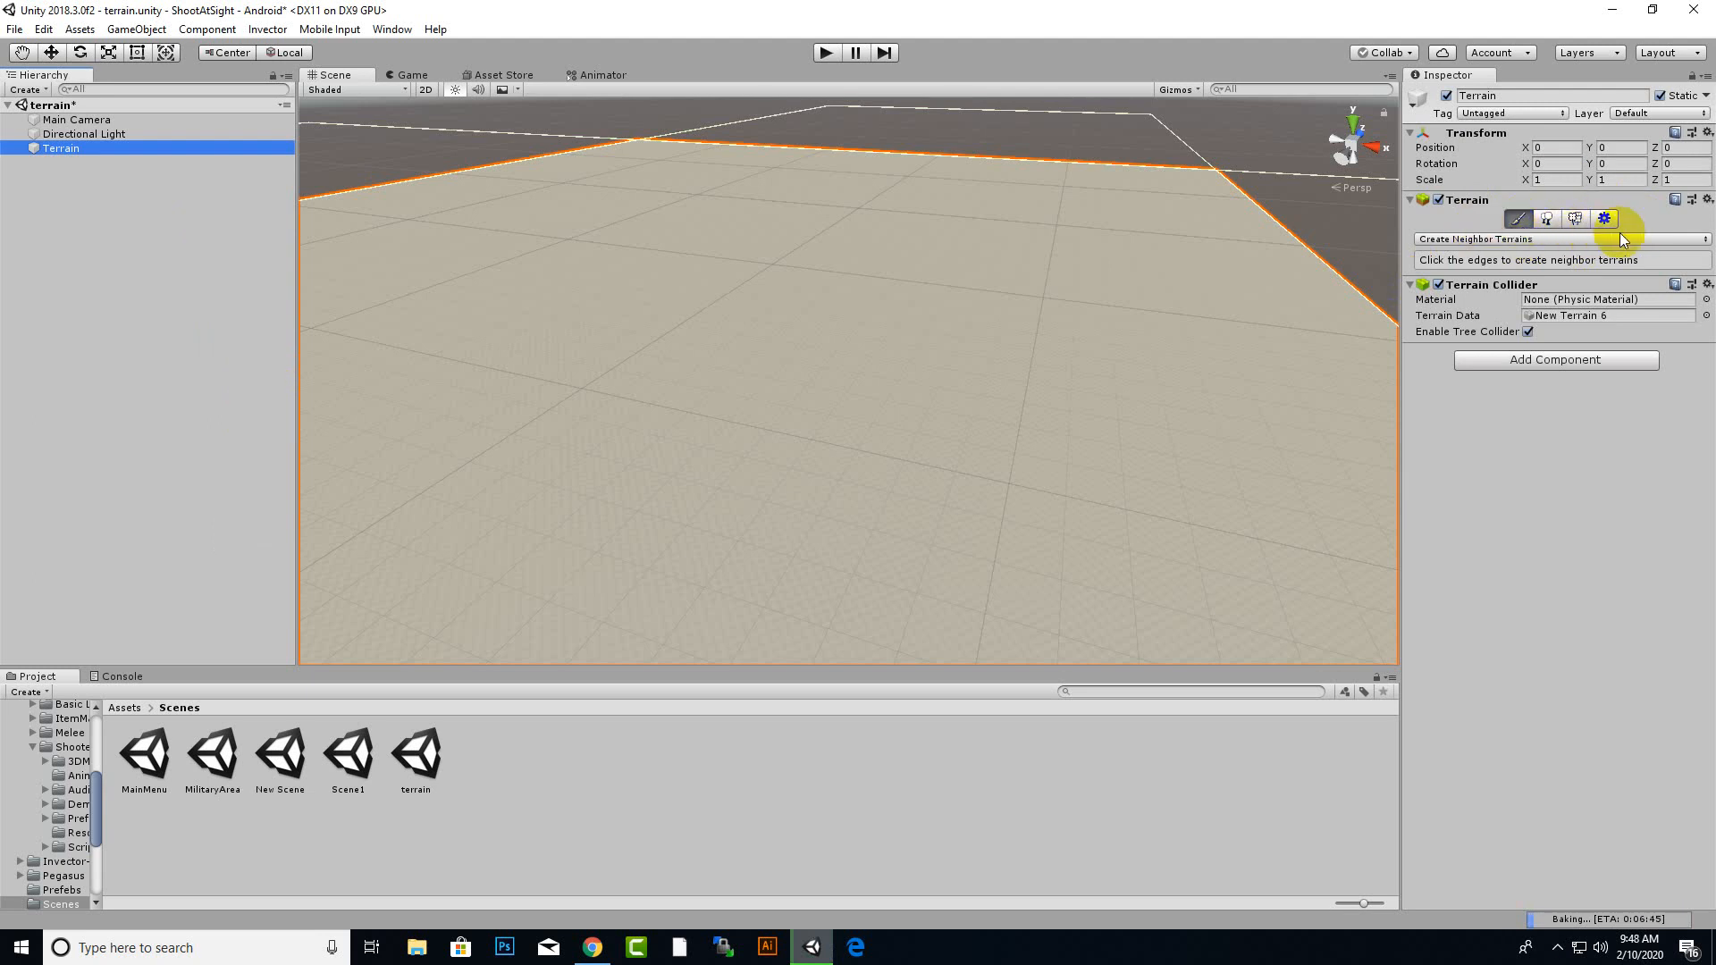
# - Try adding a neighbor terrain beside the existing terrain at the 500, 0, 0 position, and undo the addition
pyautogui.click(1434, 239)
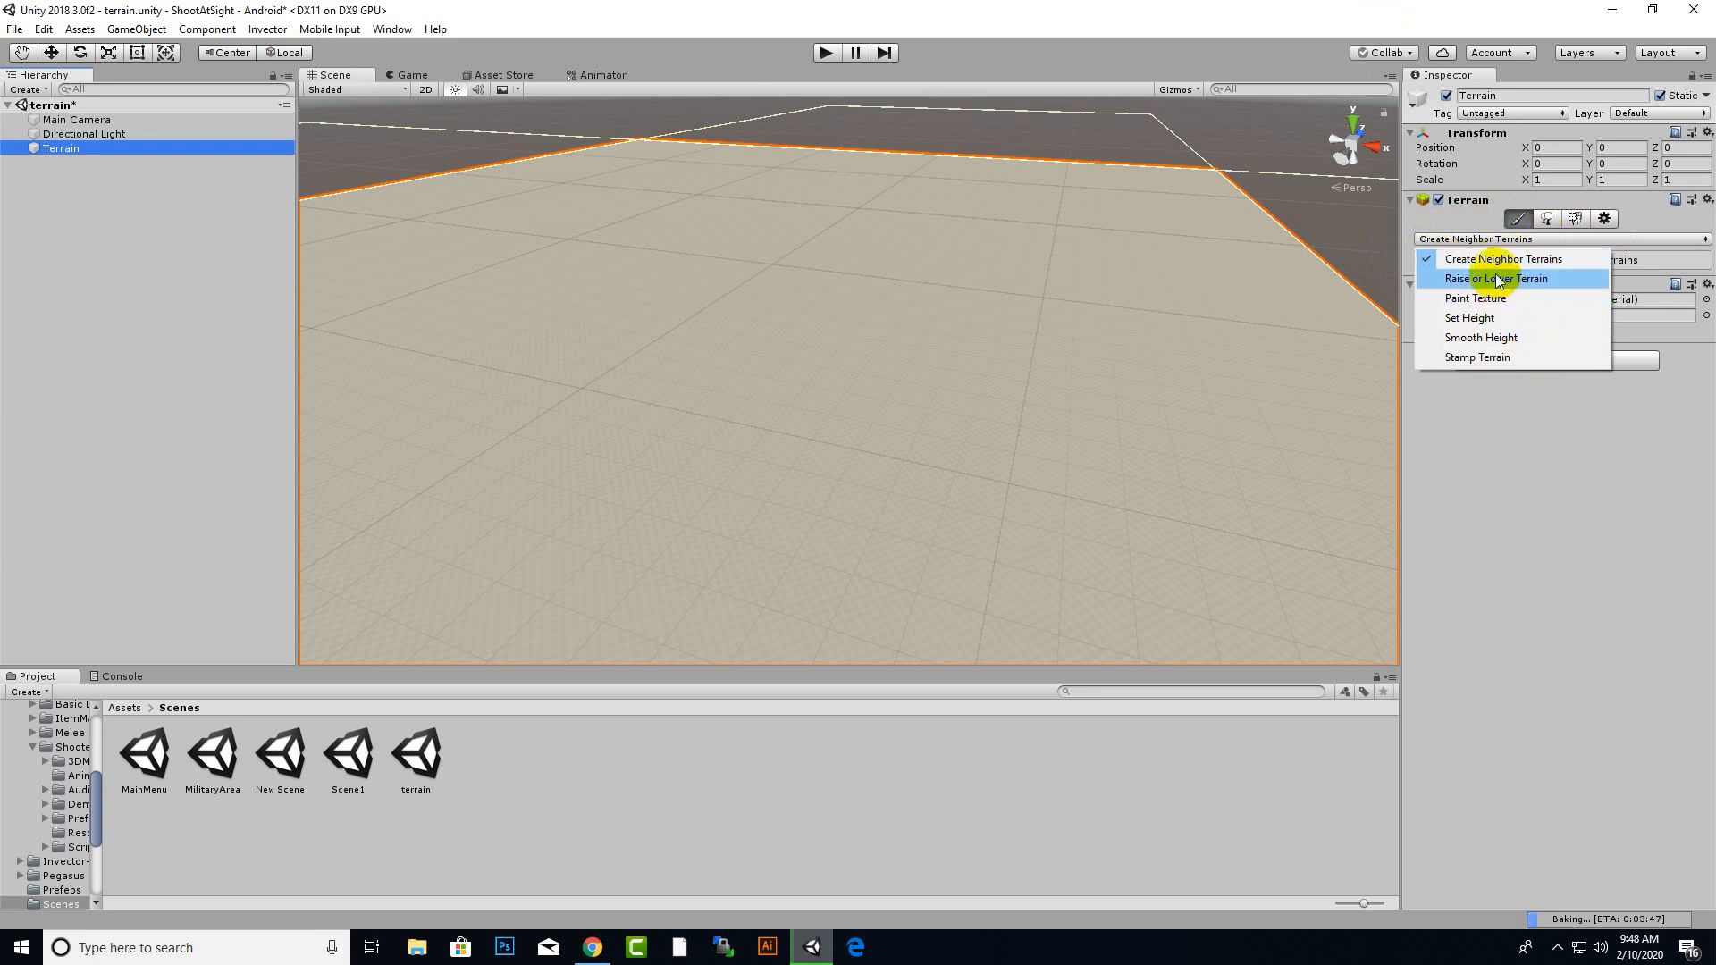
pyautogui.click(1275, 9)
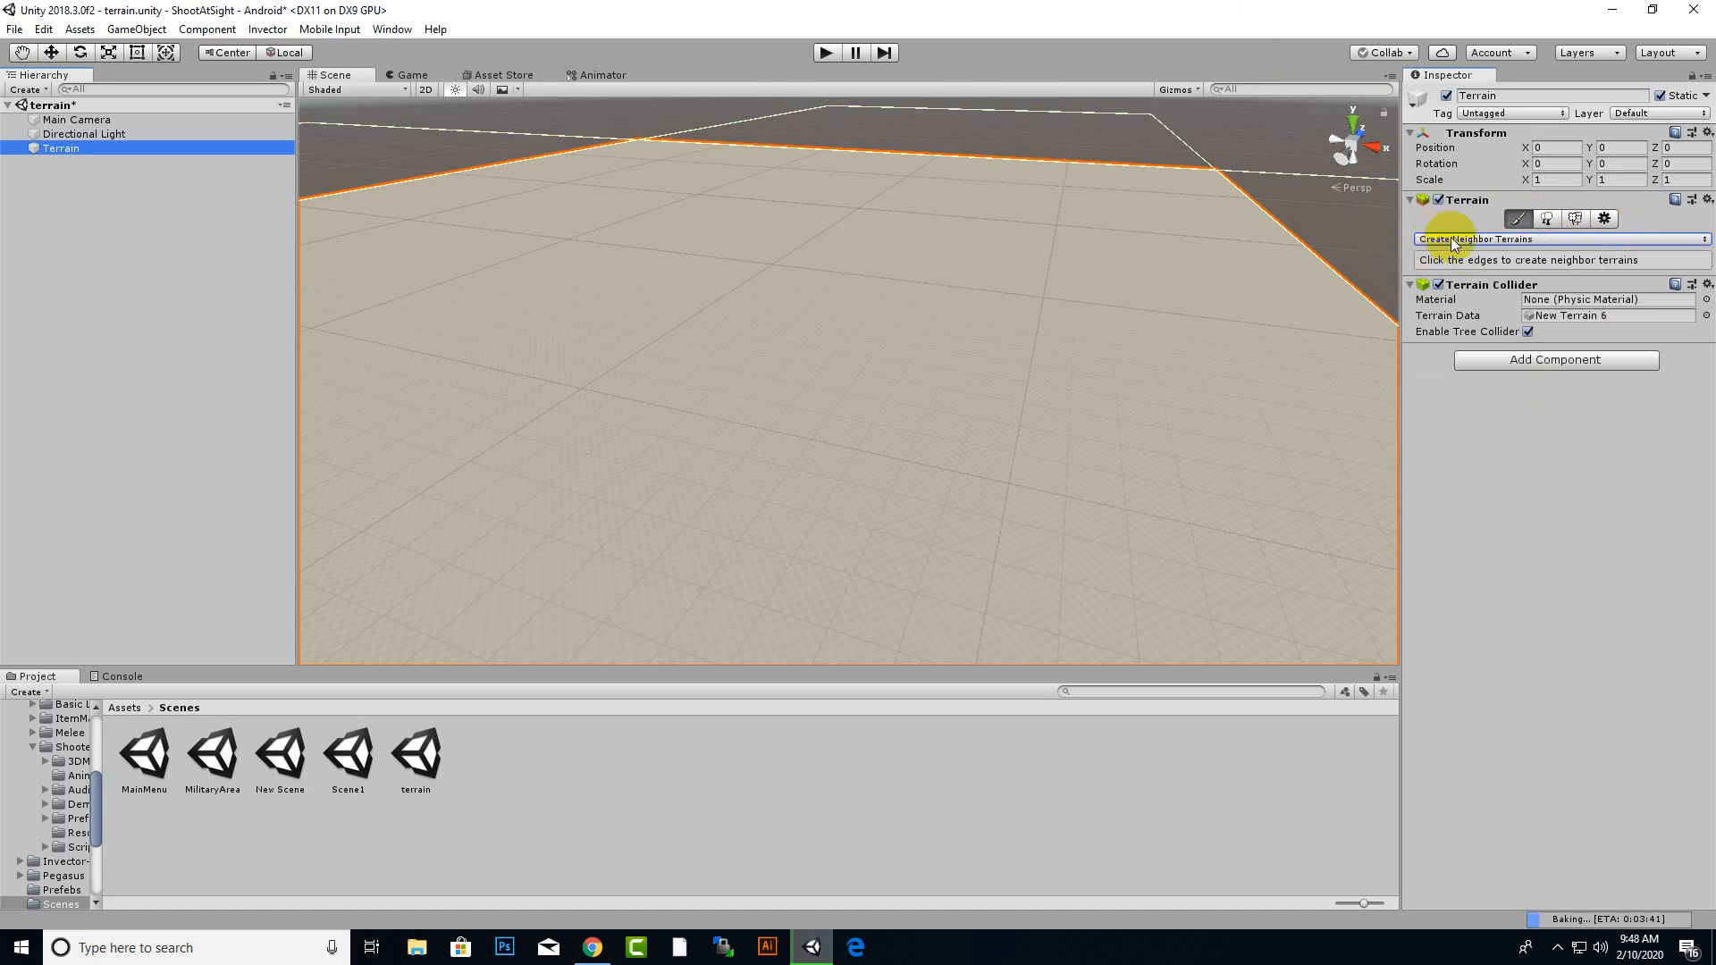
pyautogui.scroll(-5, 993, 263)
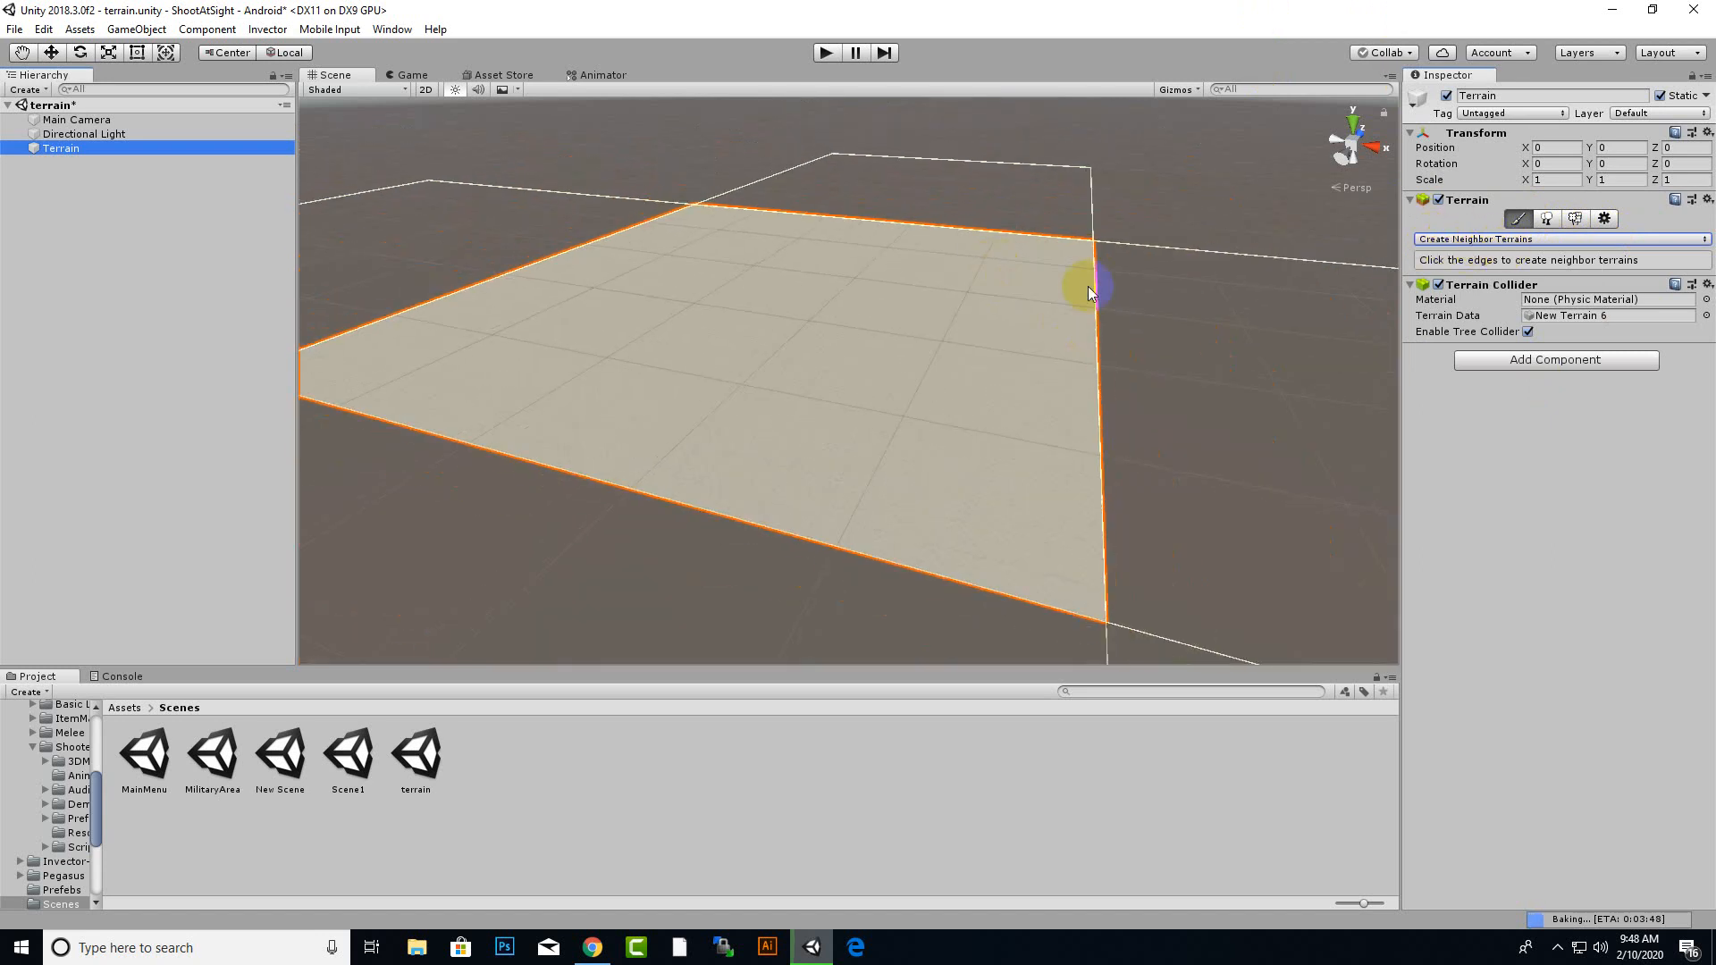
pyautogui.press('alt')
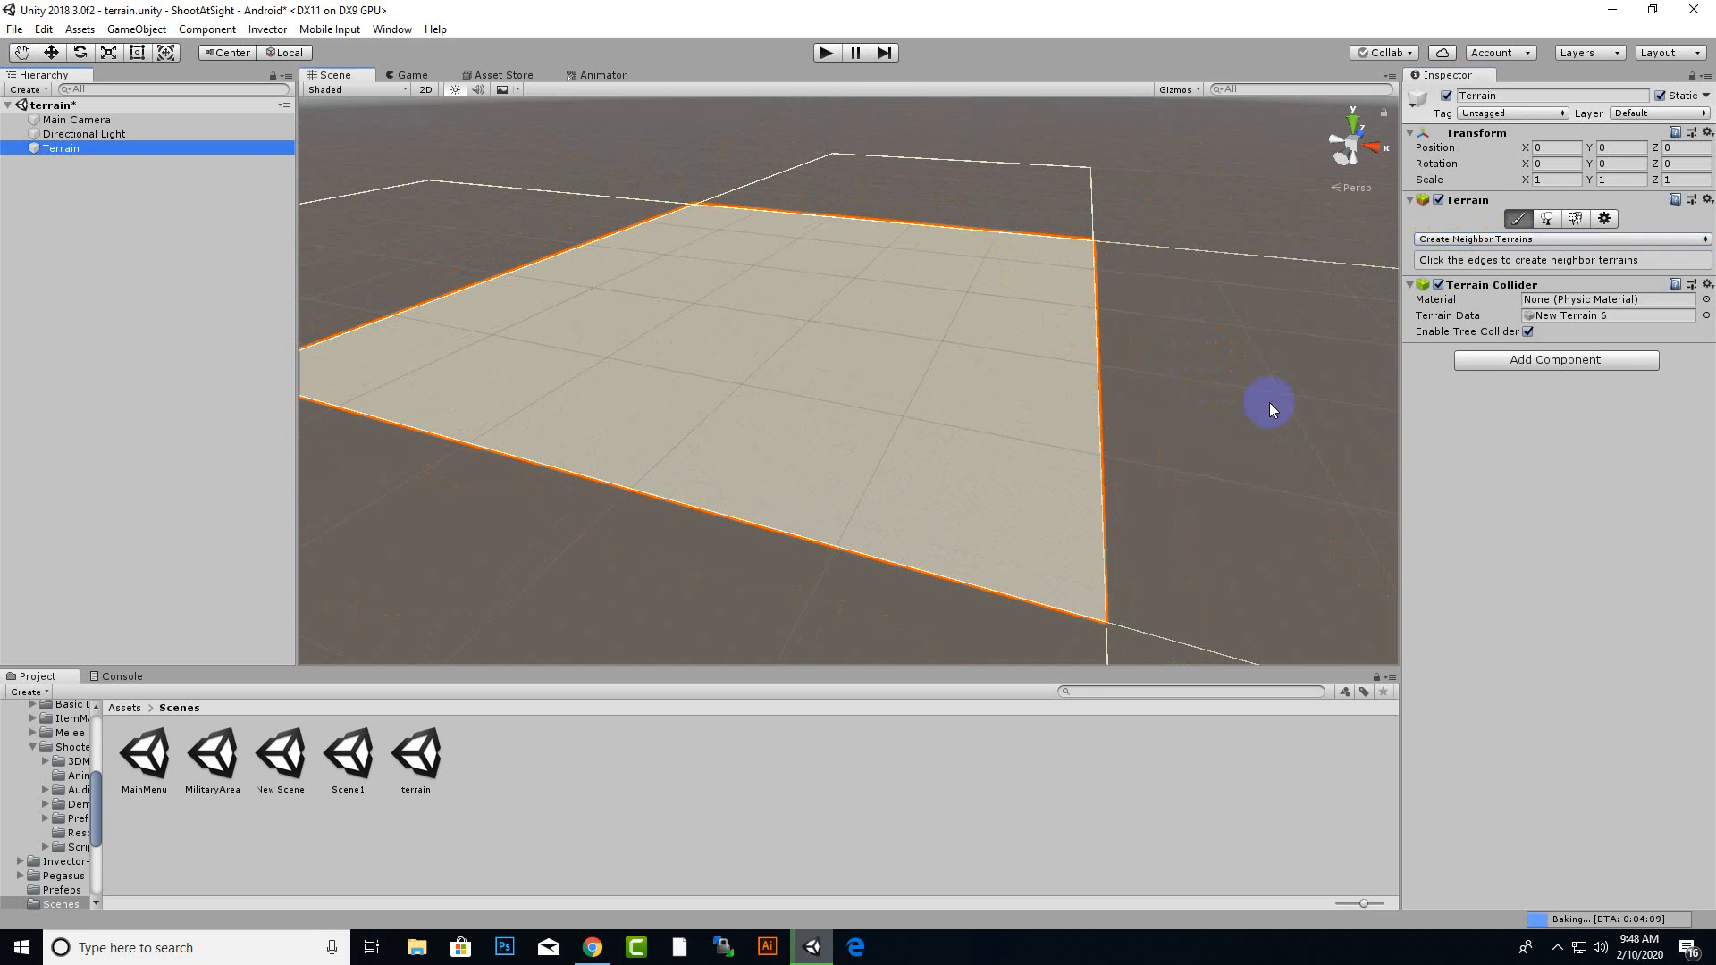
pyautogui.click(1152, 400)
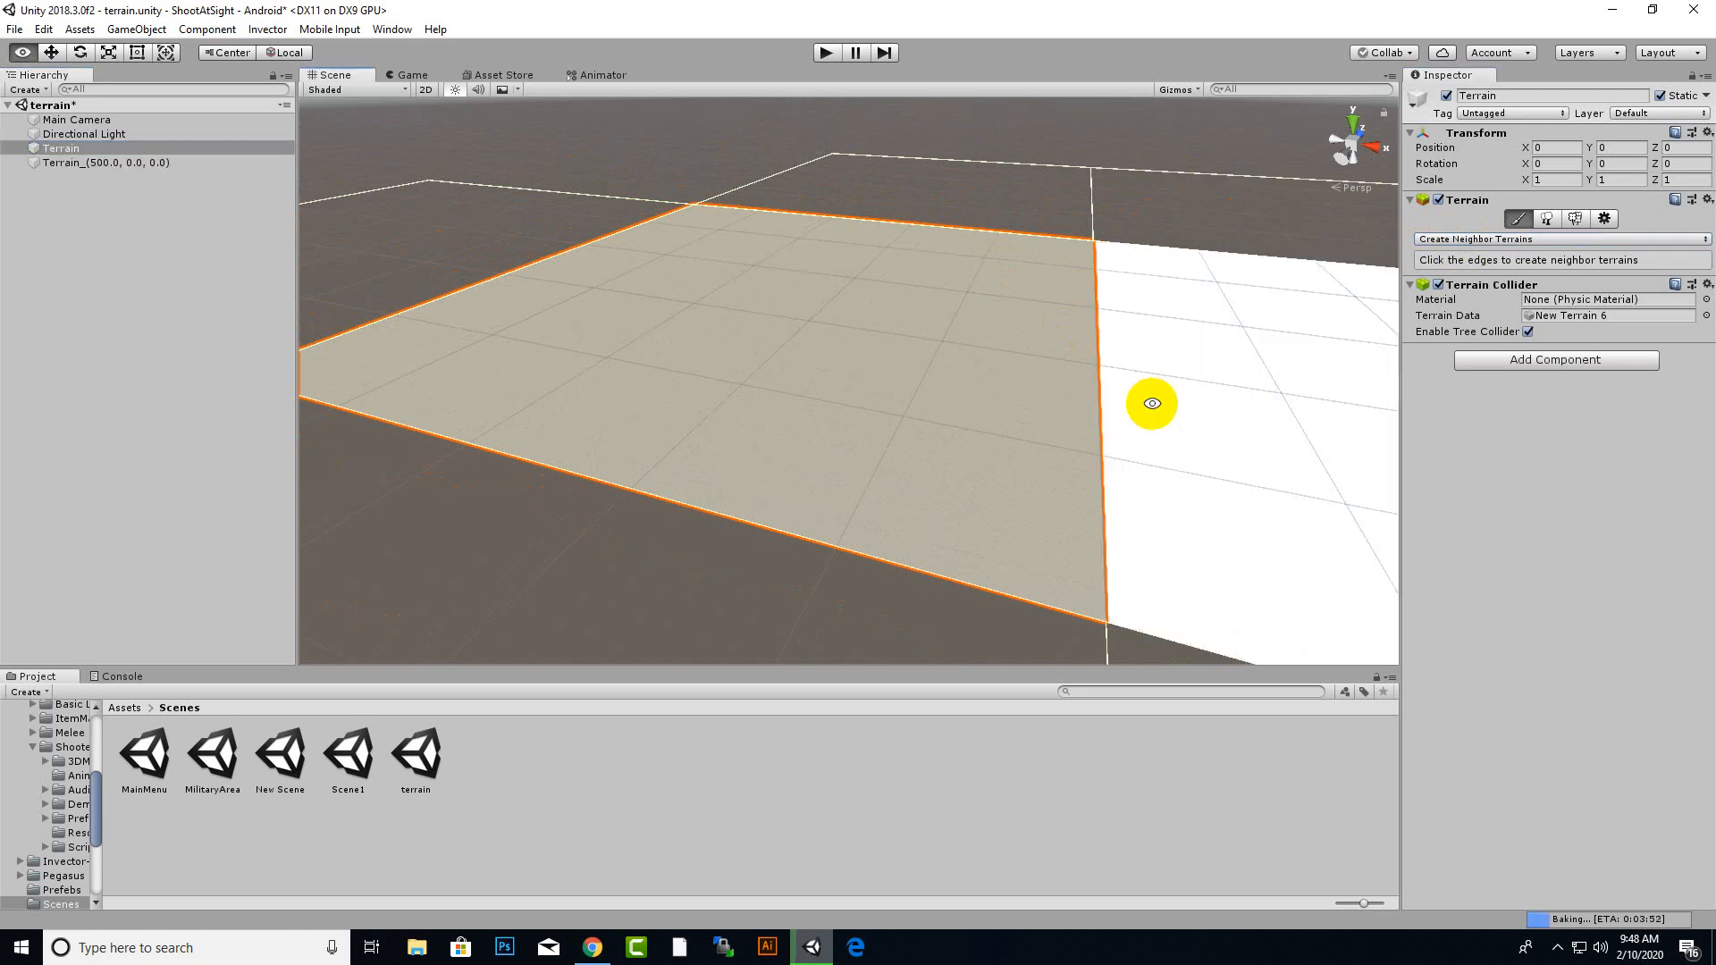
pyautogui.scroll(-5, 1035, 413)
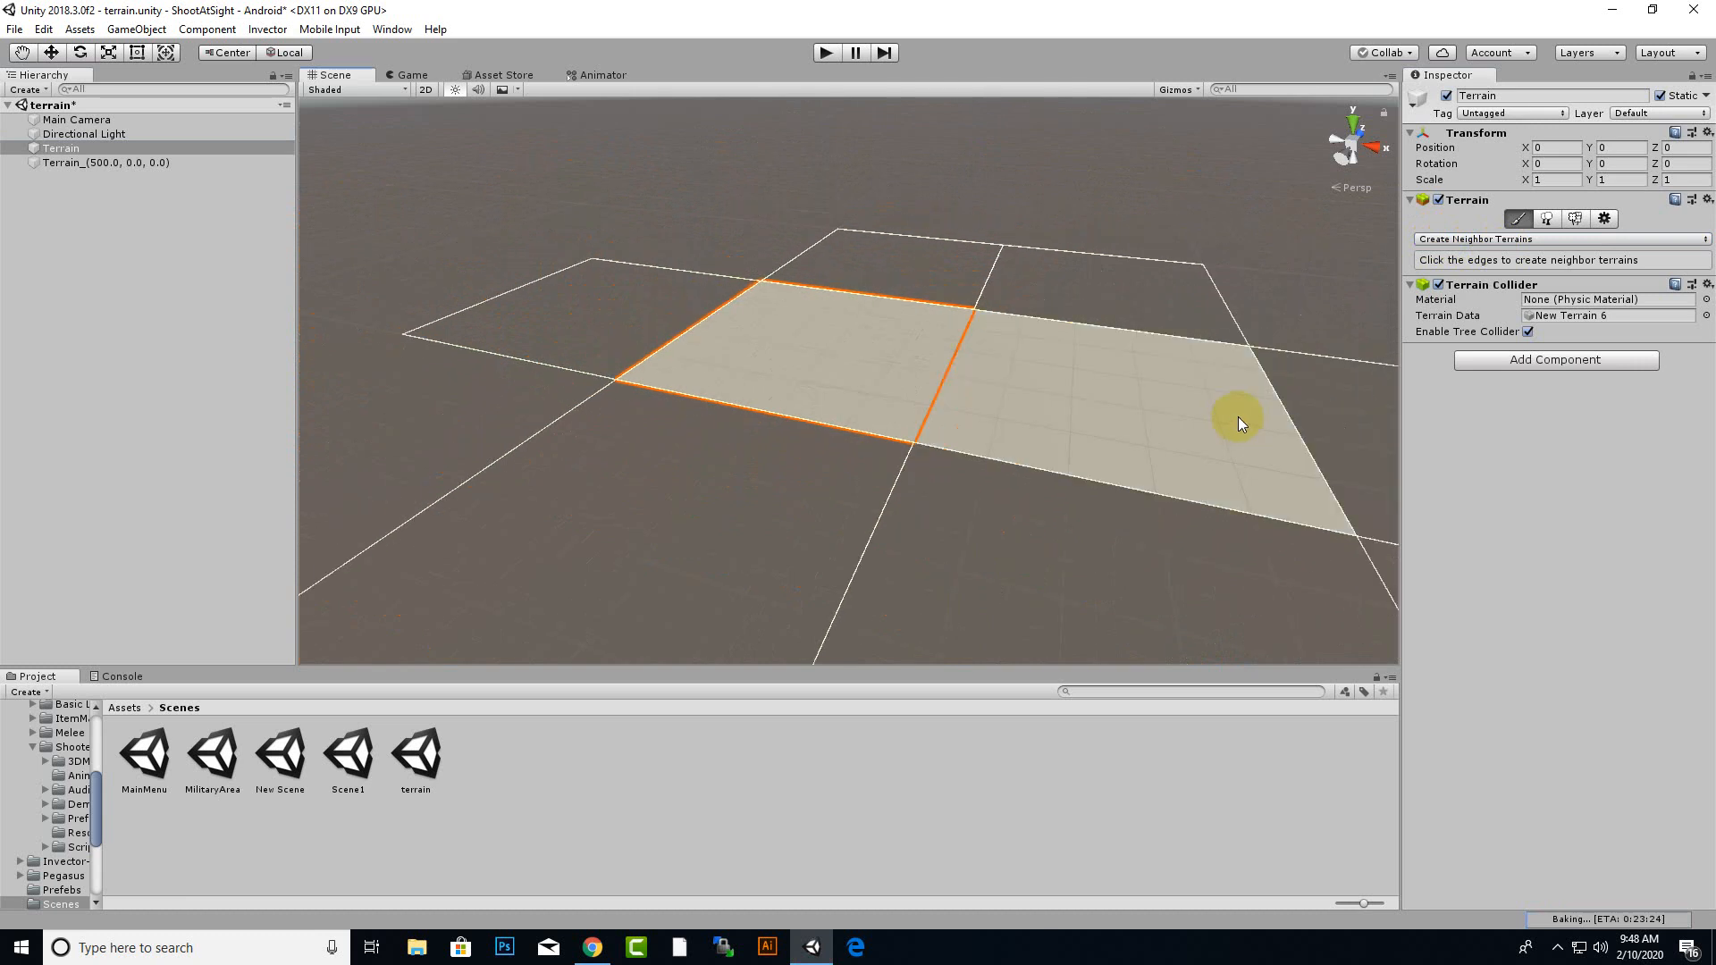
pyautogui.hotkey('ctrl', 'z')
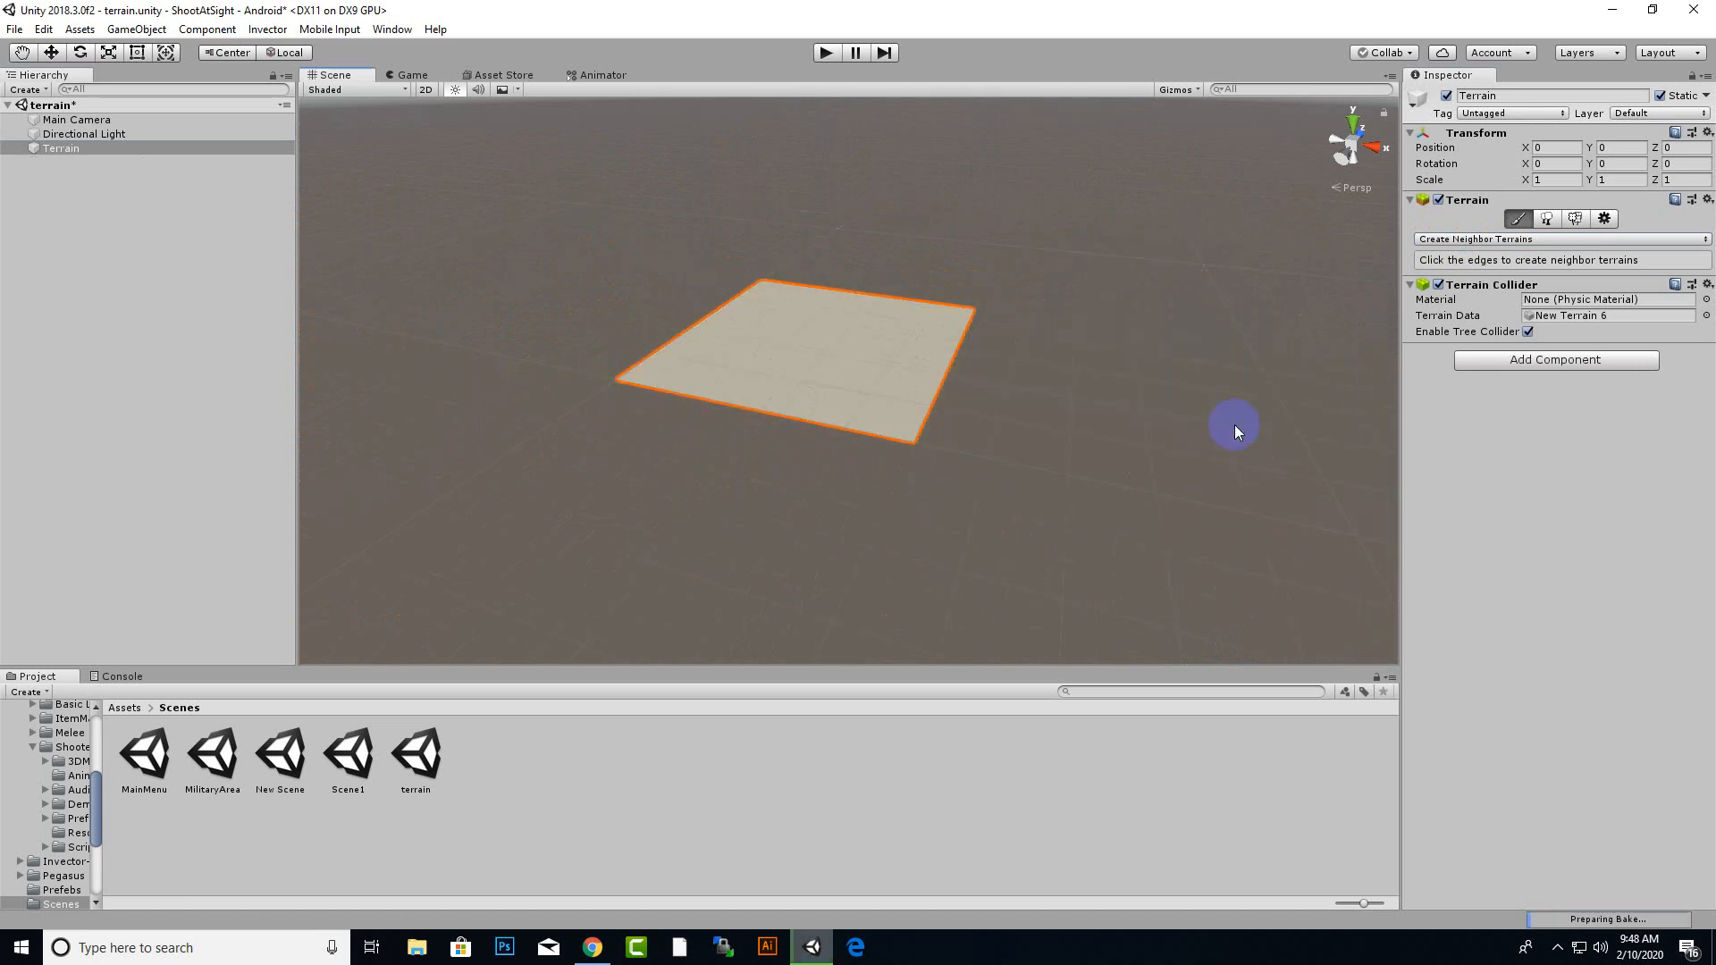
pyautogui.scroll(5, 691, 428)
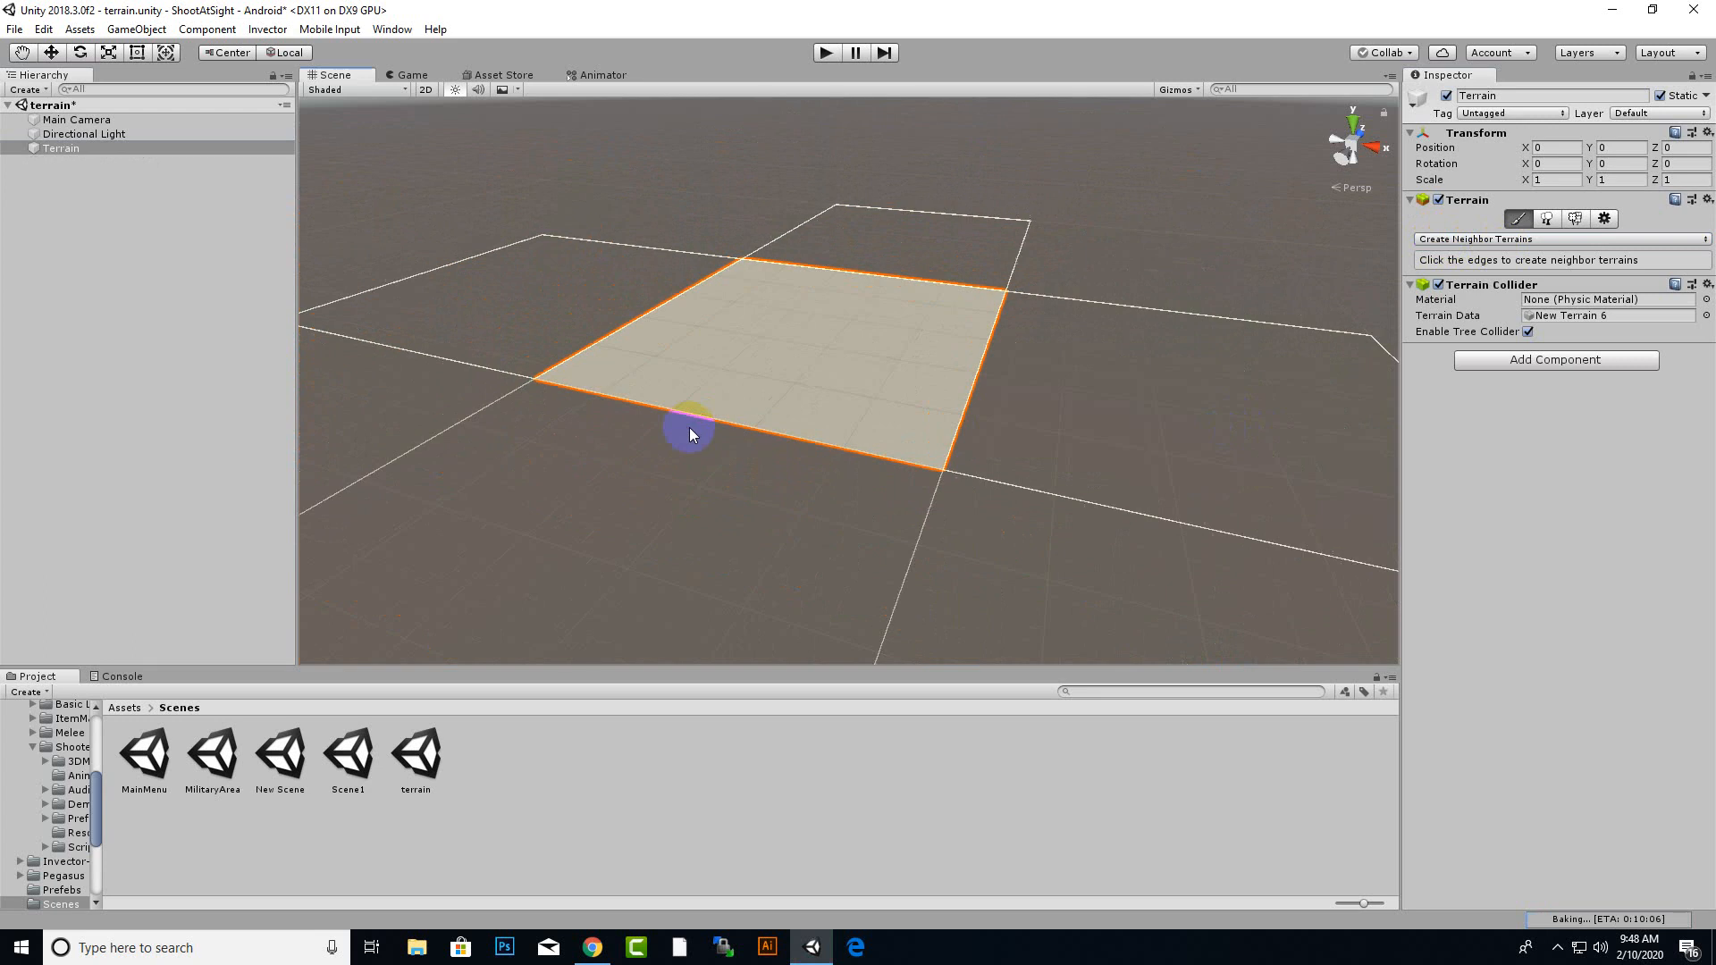
# - Raise a tall, narrow peak on the flat terrain with Raise or Lower Terrain, using the soft-edged round brush at size 25 and opacity 4
pyautogui.click(1560, 239)
pyautogui.click(1513, 281)
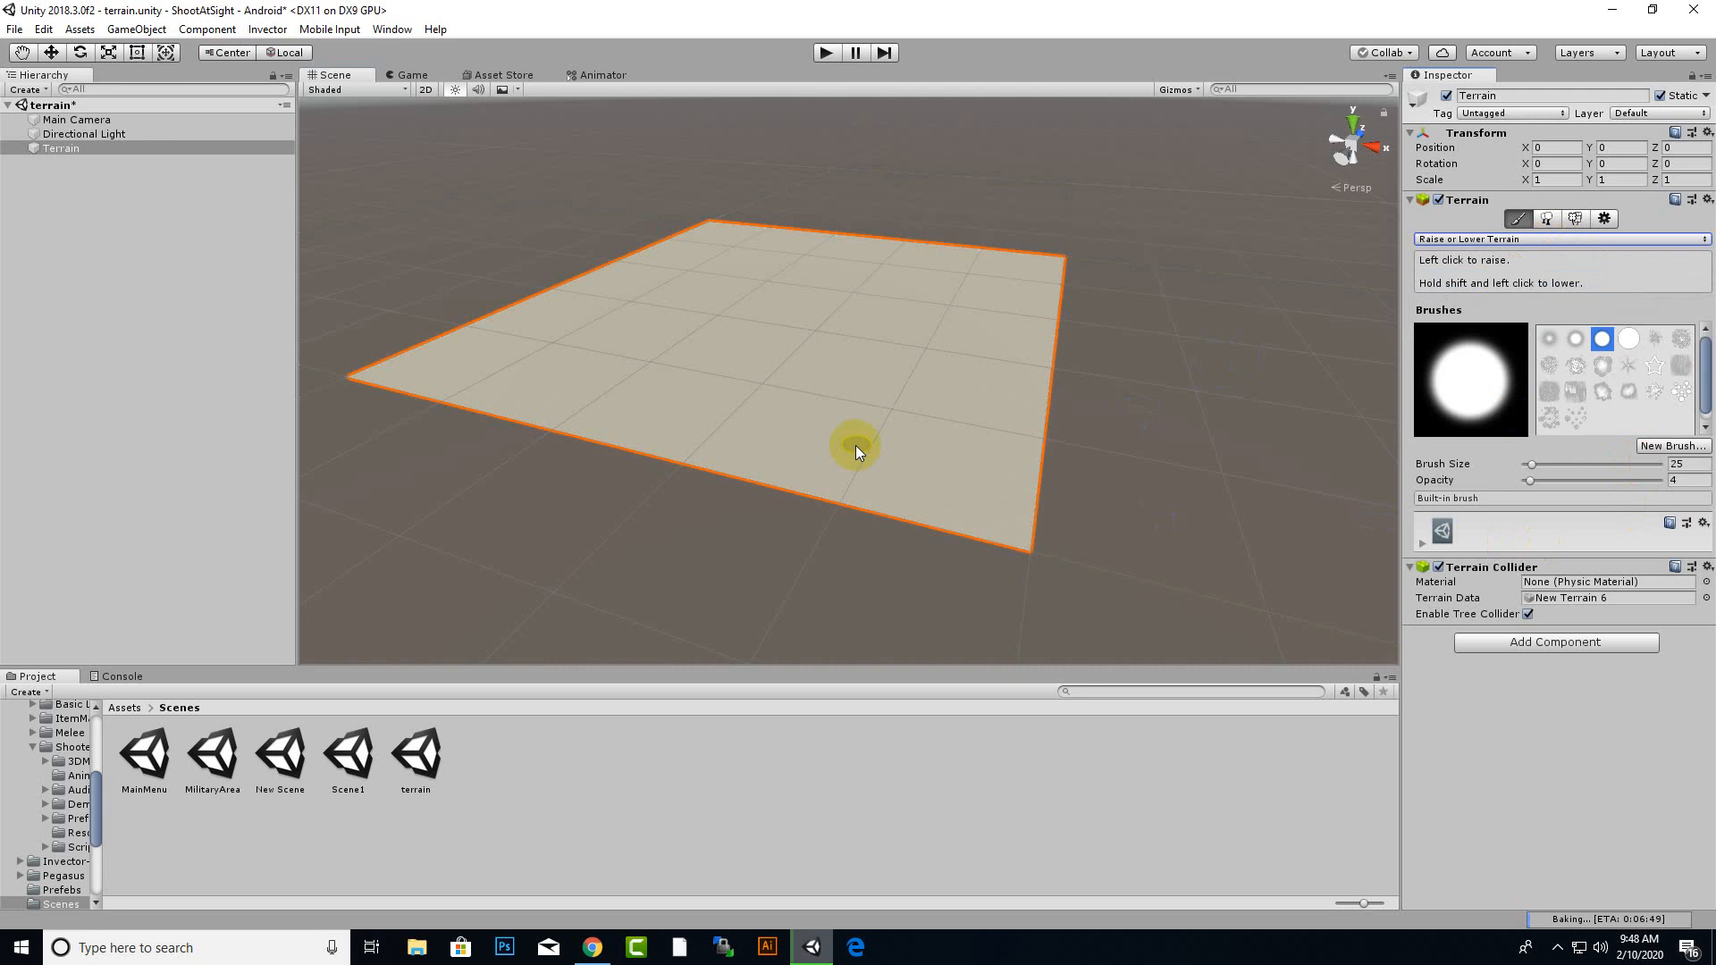
pyautogui.scroll(3, 853, 447)
pyautogui.scroll(2, 849, 457)
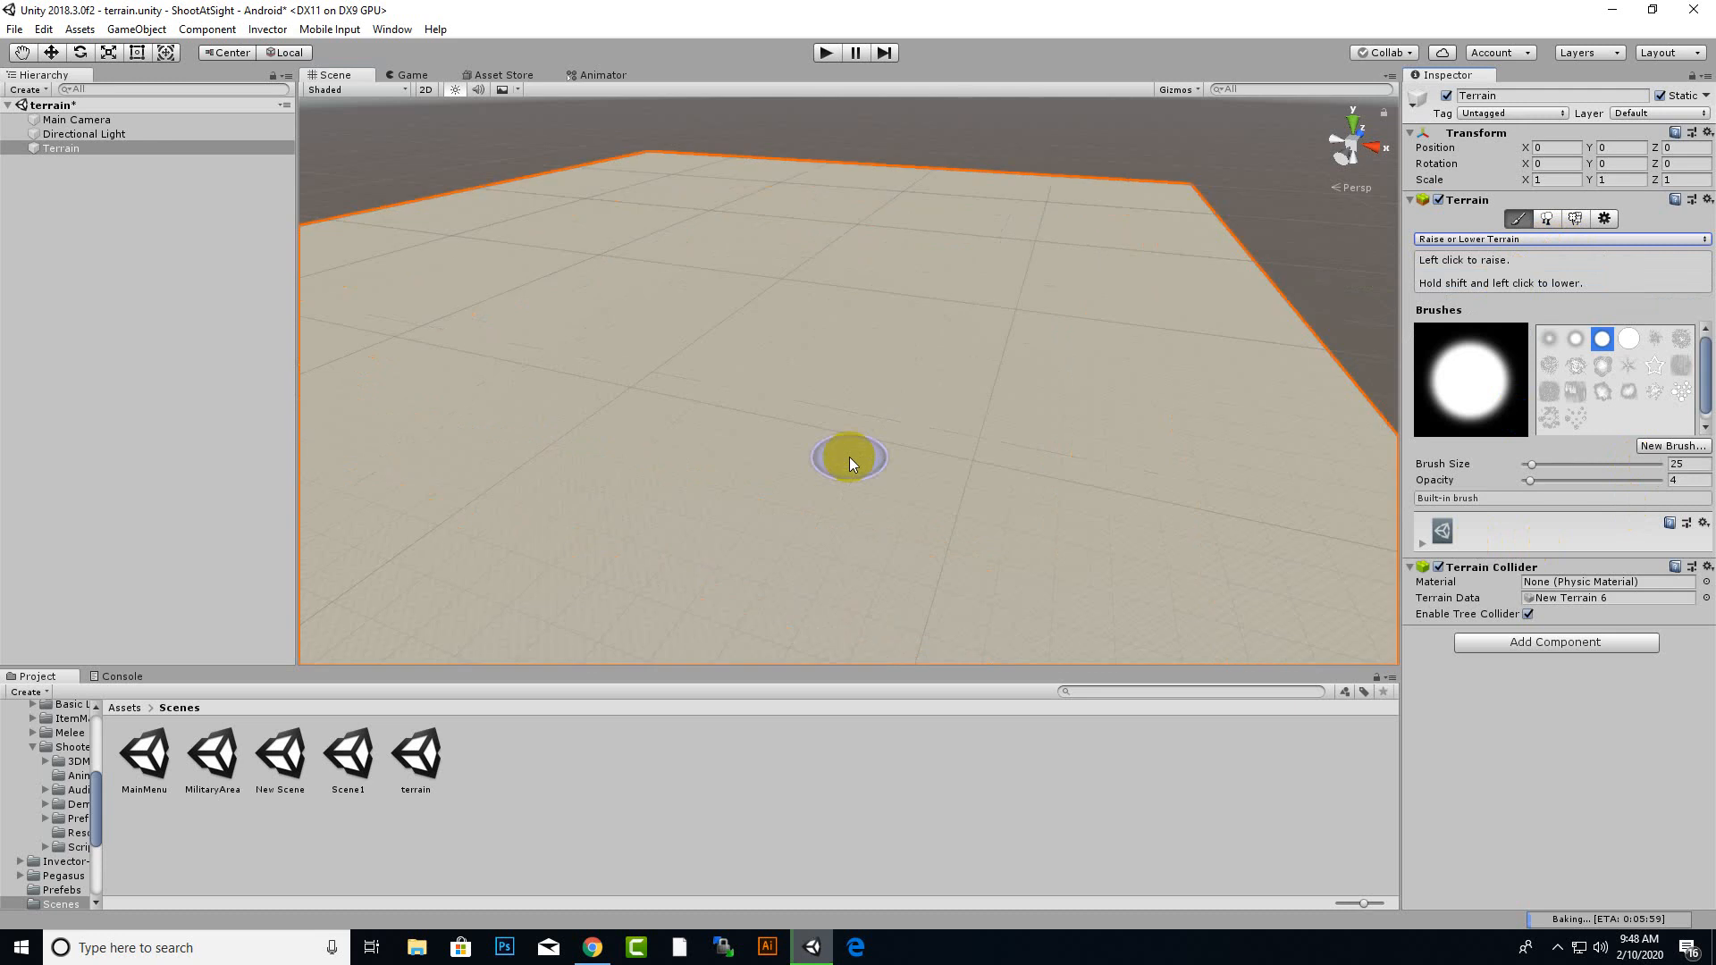
pyautogui.scroll(1, 849, 457)
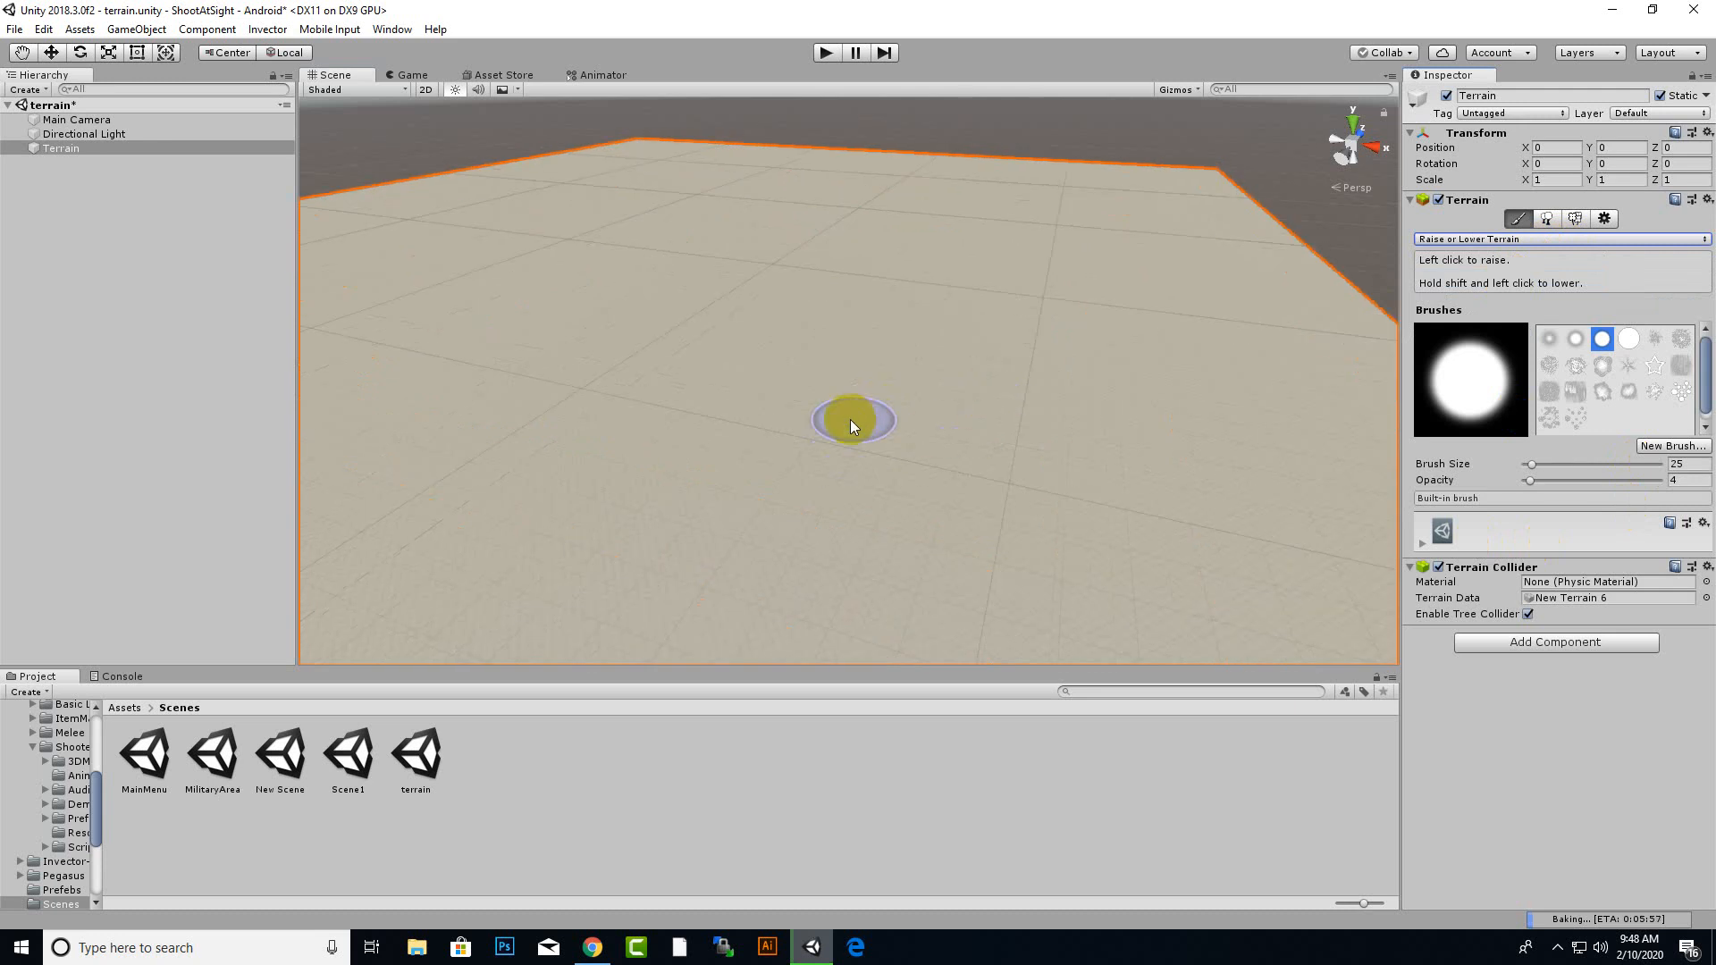
pyautogui.scroll(2, 799, 447)
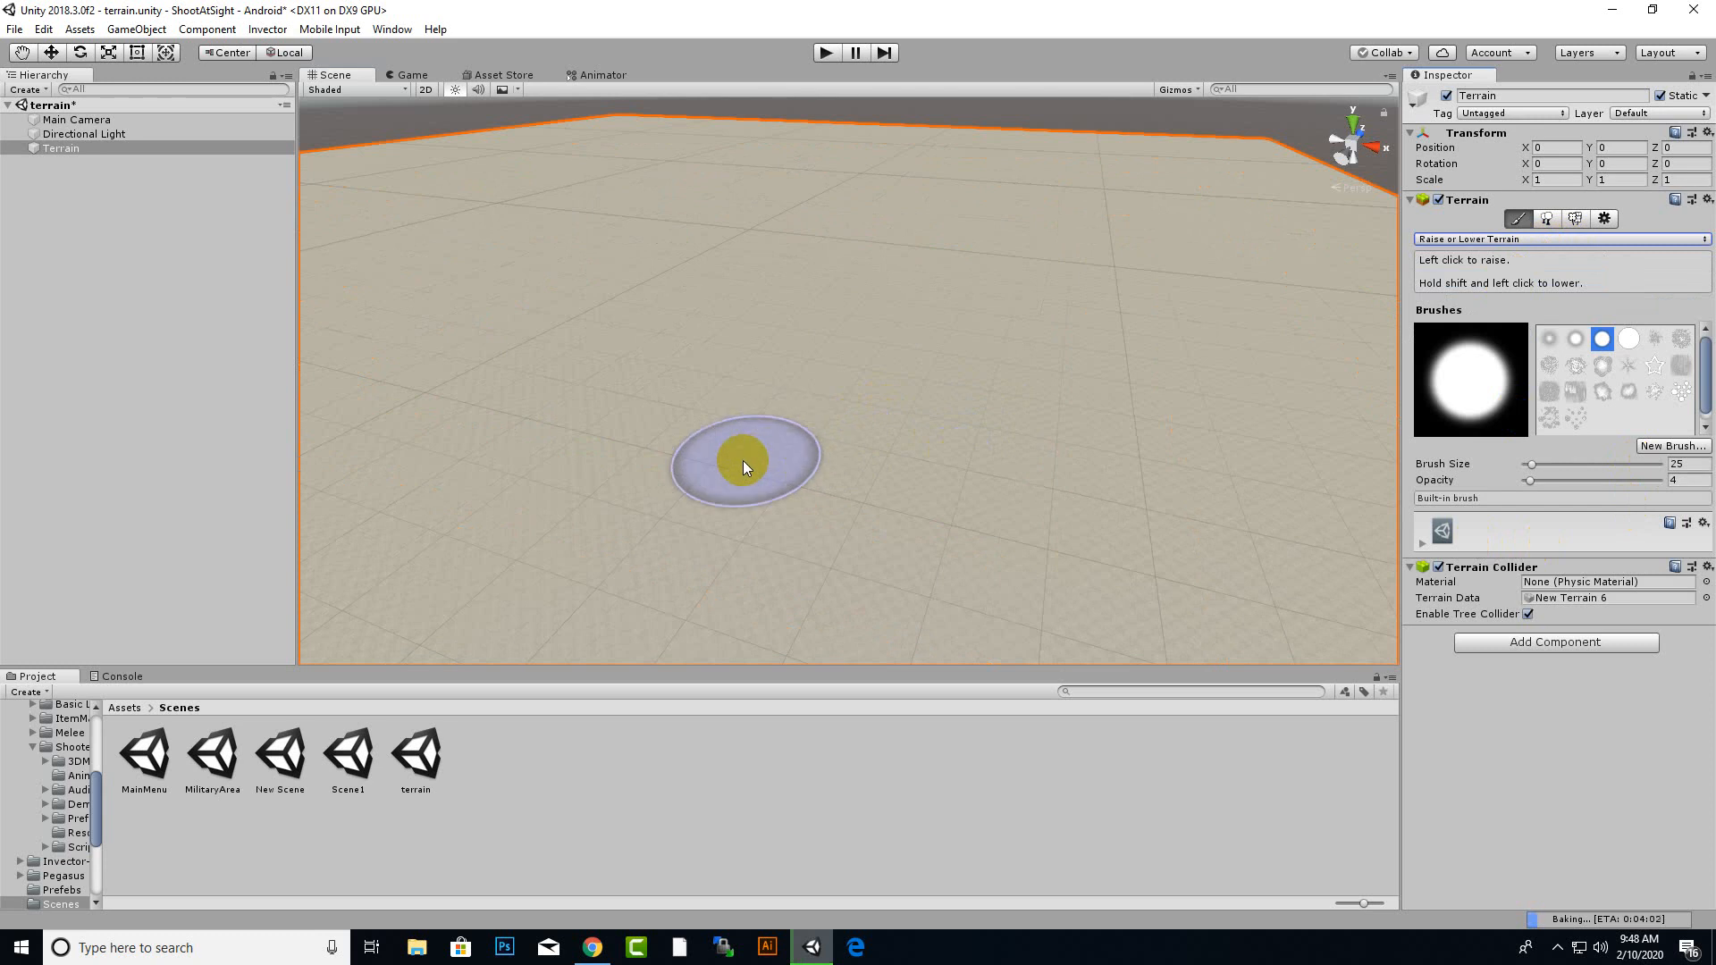
pyautogui.moveTo(742, 462)
pyautogui.mouseDown()
pyautogui.moveTo(743, 437)
pyautogui.moveTo(780, 430)
pyautogui.moveTo(742, 461)
pyautogui.moveTo(758, 350)
pyautogui.moveTo(744, 309)
pyautogui.moveTo(758, 313)
pyautogui.mouseUp()
# - Raise an area of rough, rocky bumps beside the tall peak using the scattered, irregular brush shapes
pyautogui.click(1548, 339)
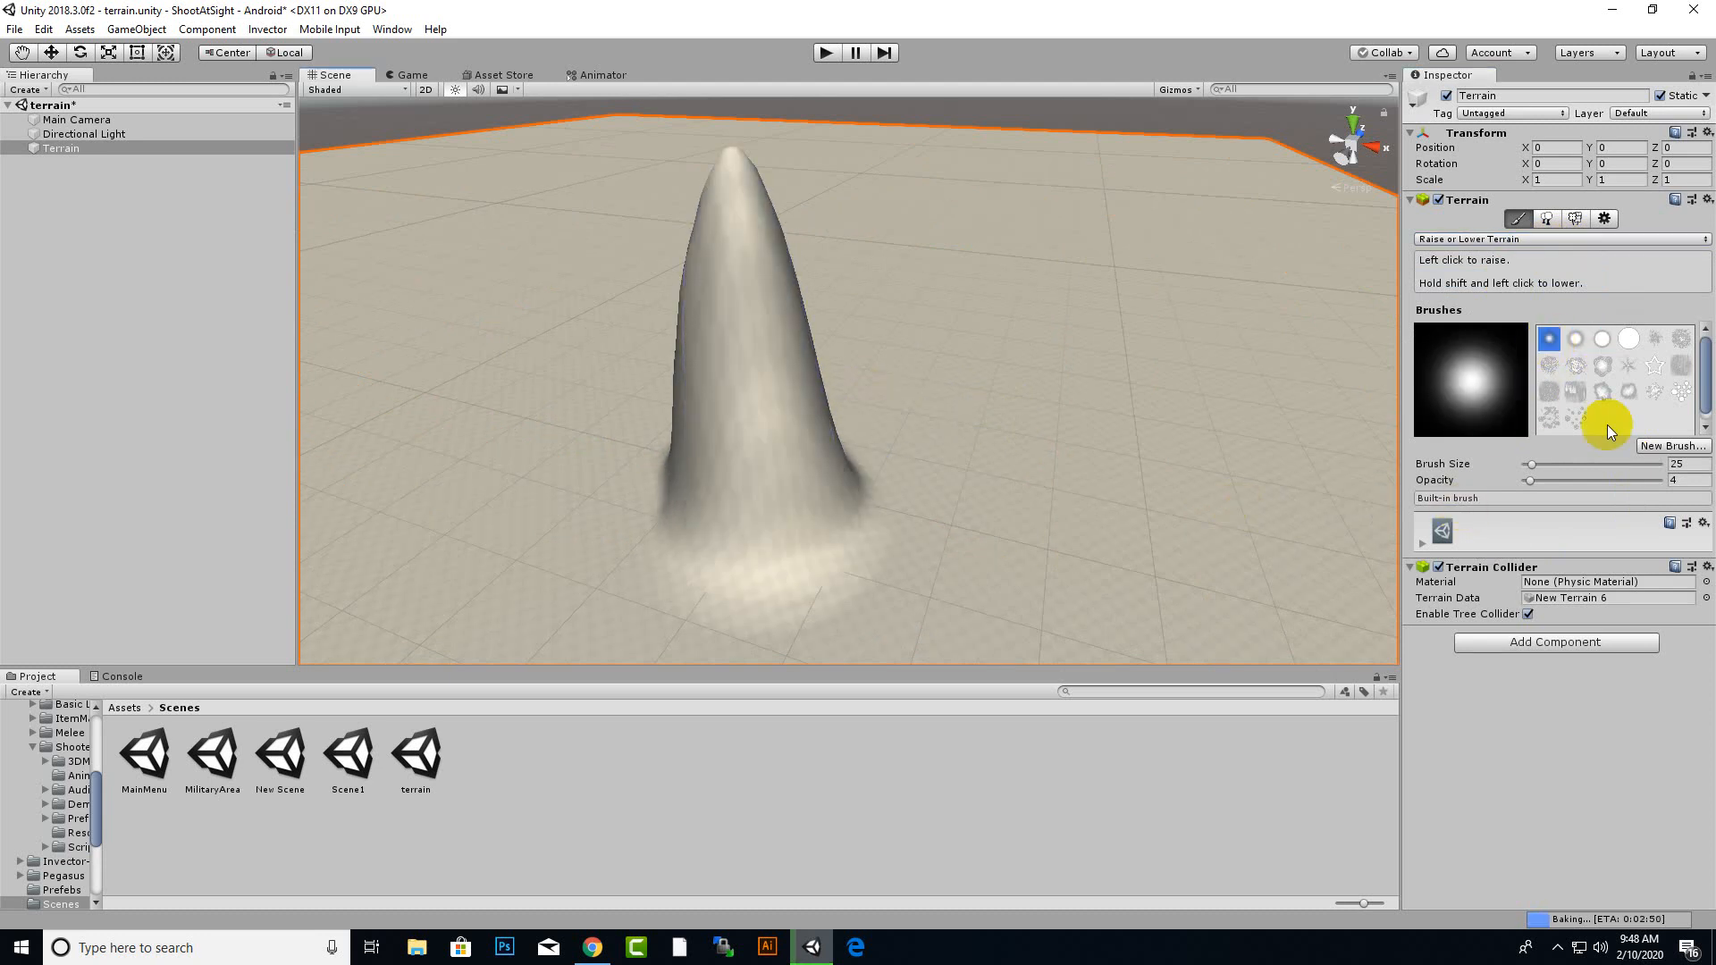
pyautogui.click(1680, 391)
pyautogui.moveTo(1160, 482)
pyautogui.mouseDown()
pyautogui.moveTo(1032, 484)
pyautogui.moveTo(1118, 479)
pyautogui.mouseUp()
pyautogui.click(1551, 418)
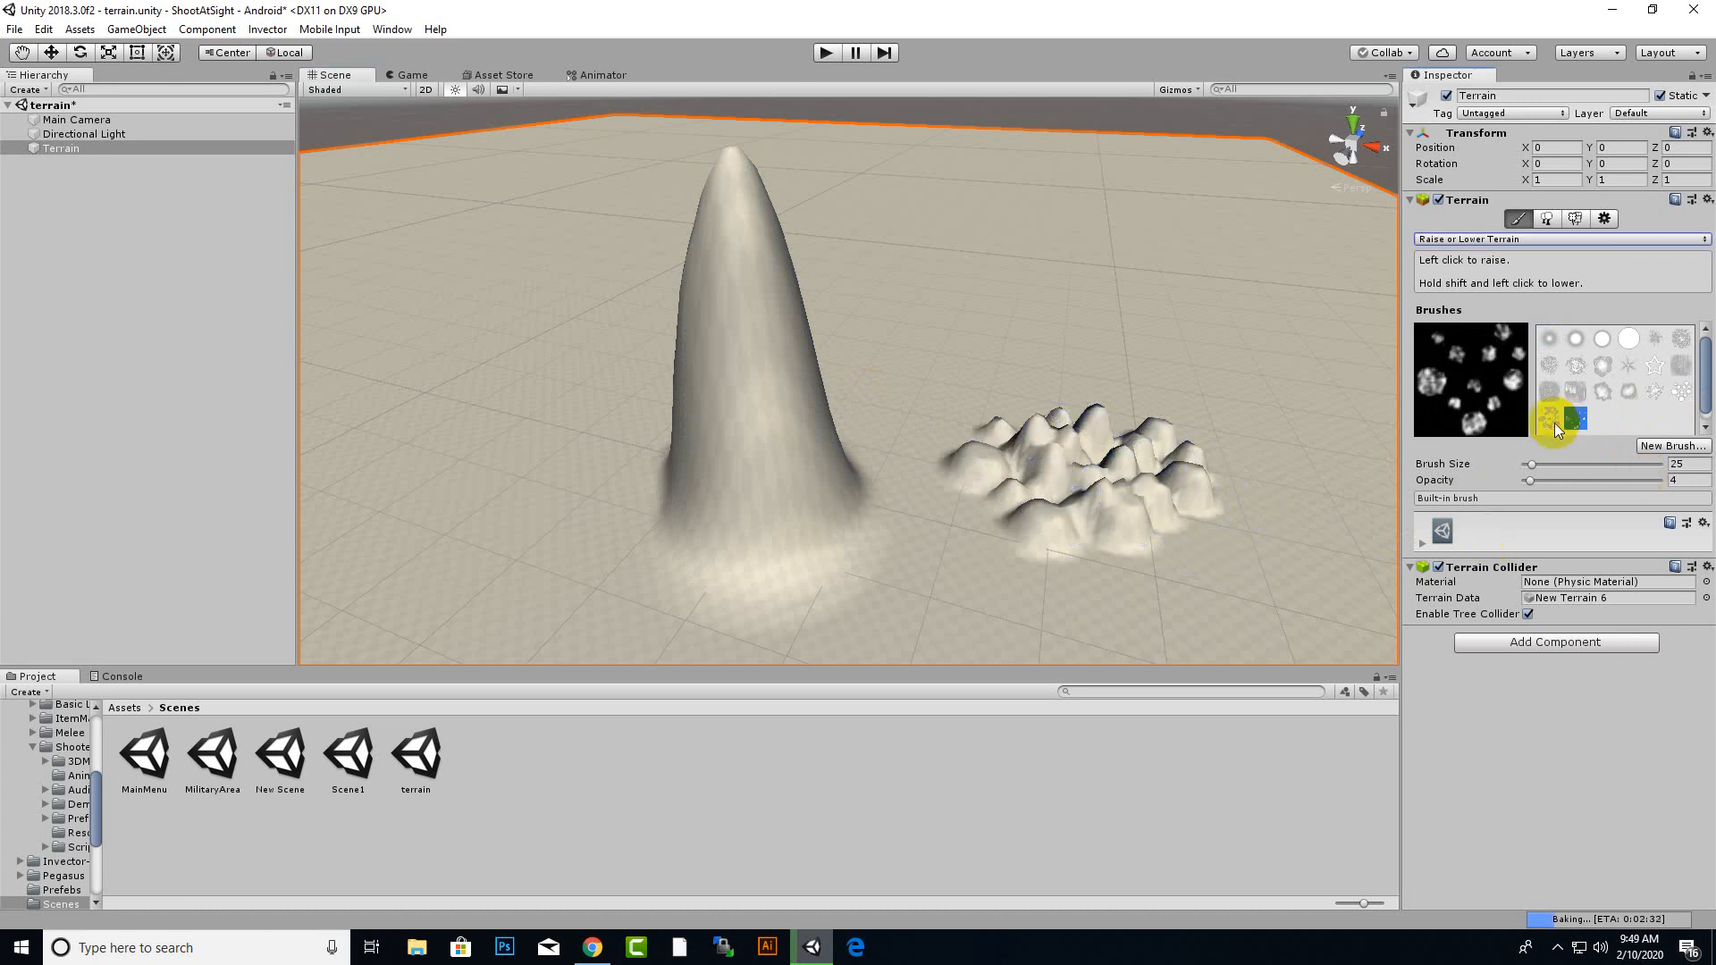
pyautogui.moveTo(1181, 587)
pyautogui.mouseDown()
pyautogui.moveTo(1233, 574)
pyautogui.moveTo(1245, 498)
pyautogui.moveTo(993, 570)
pyautogui.moveTo(1188, 460)
pyautogui.moveTo(1237, 340)
pyautogui.moveTo(1171, 395)
pyautogui.moveTo(1132, 352)
pyautogui.moveTo(1096, 372)
pyautogui.moveTo(979, 544)
pyautogui.mouseUp()
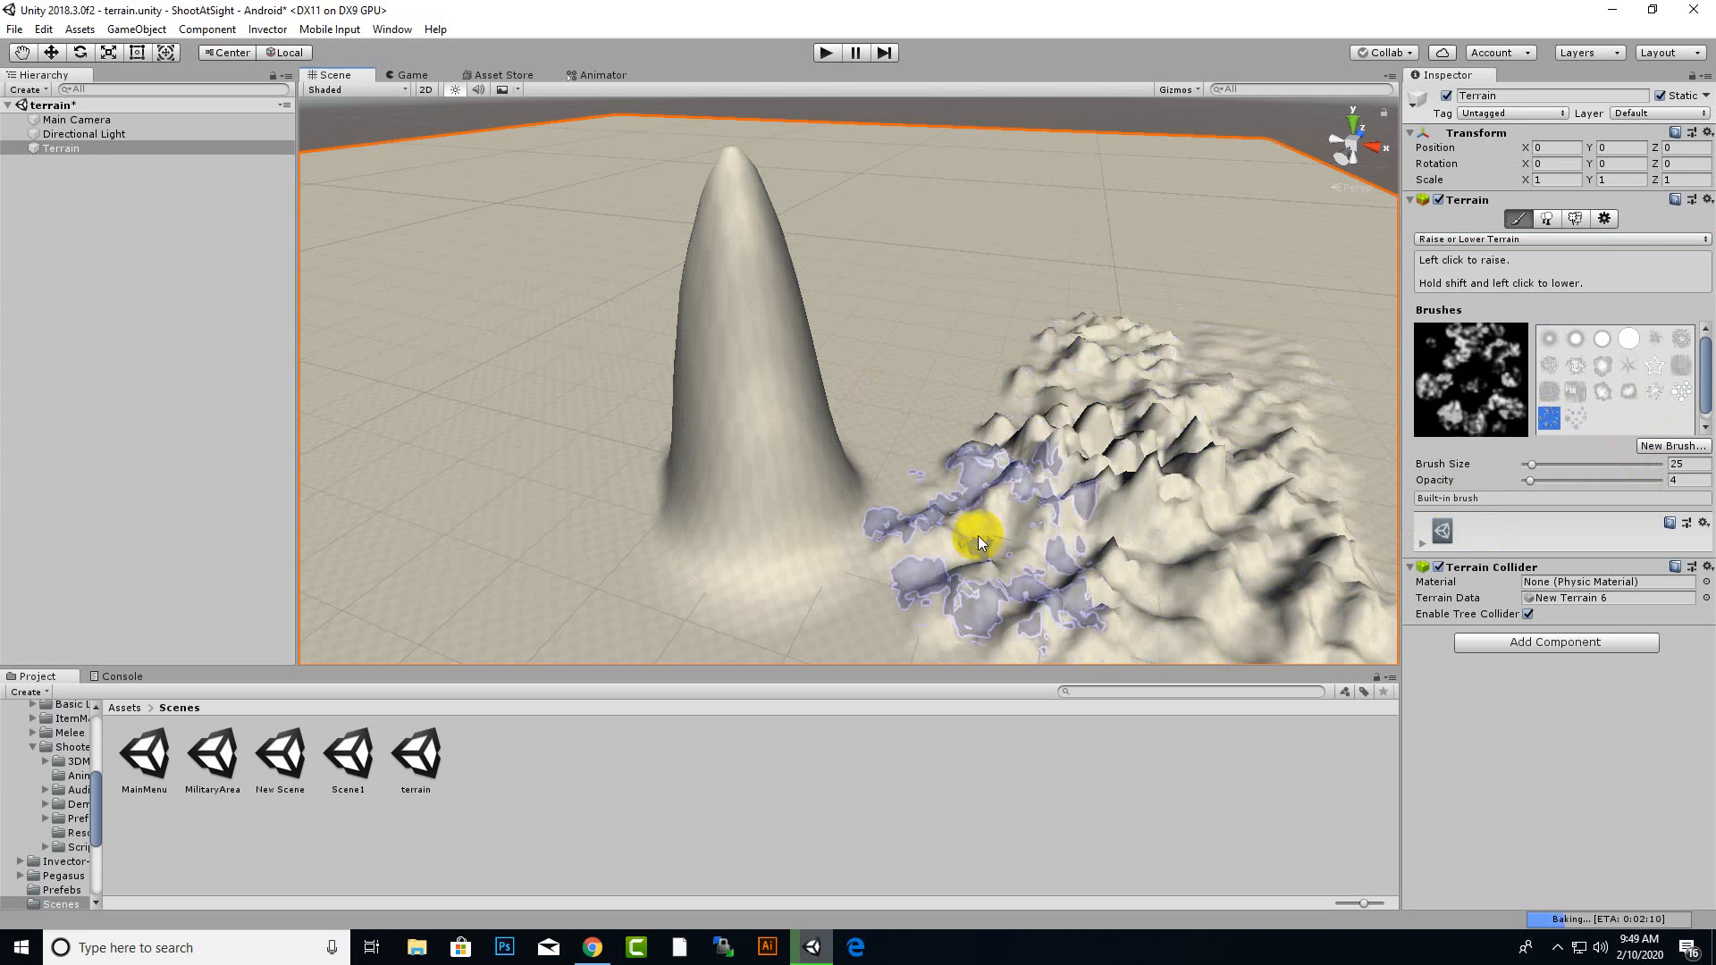
# - Switch the terrain tool to Paint Texture and add layer_grass(5.000,5.000) as the first terrain layer
pyautogui.click(1435, 239)
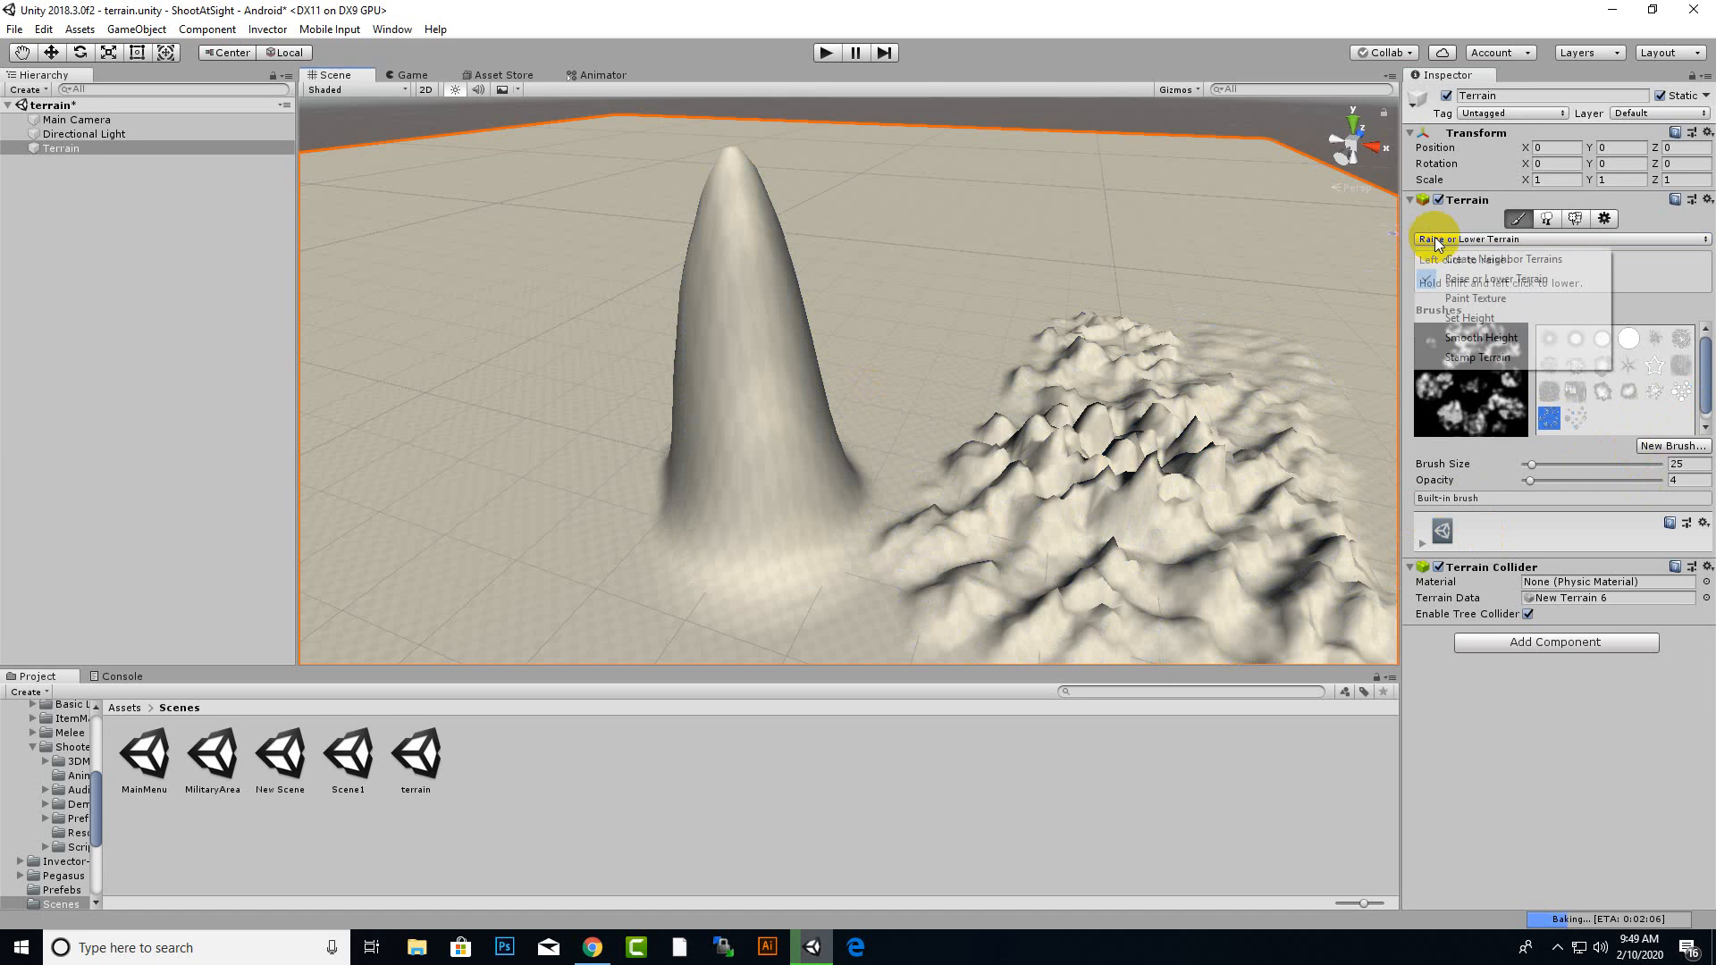
pyautogui.click(1438, 300)
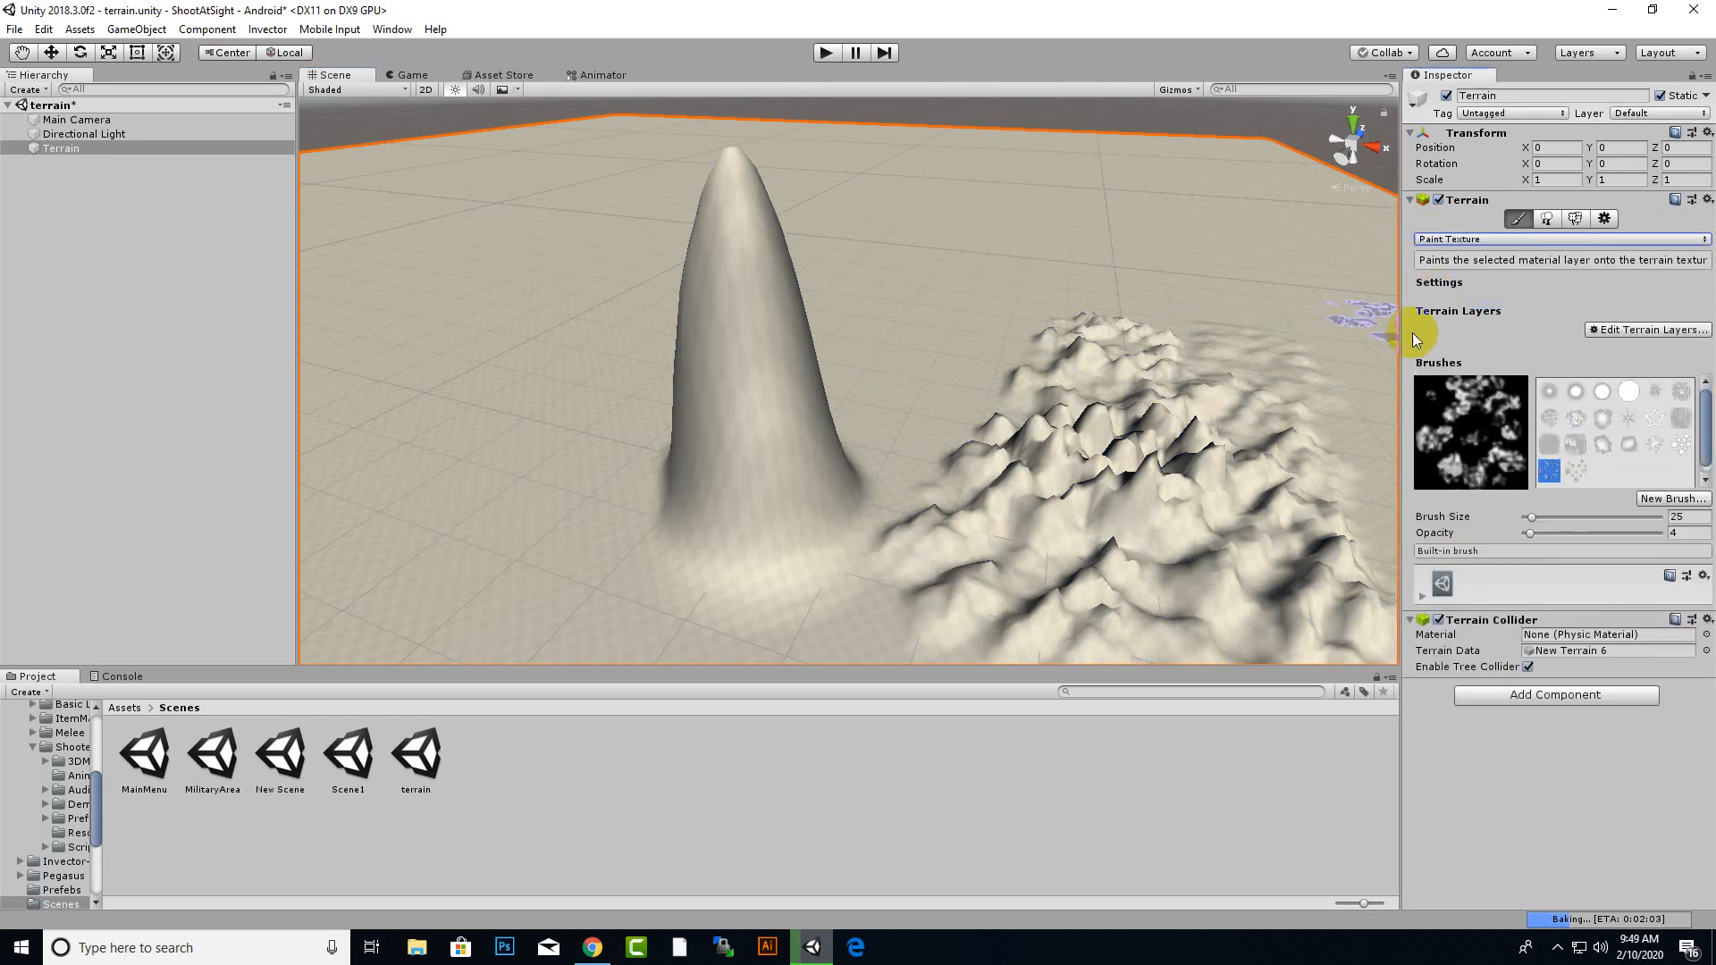
pyautogui.click(1423, 596)
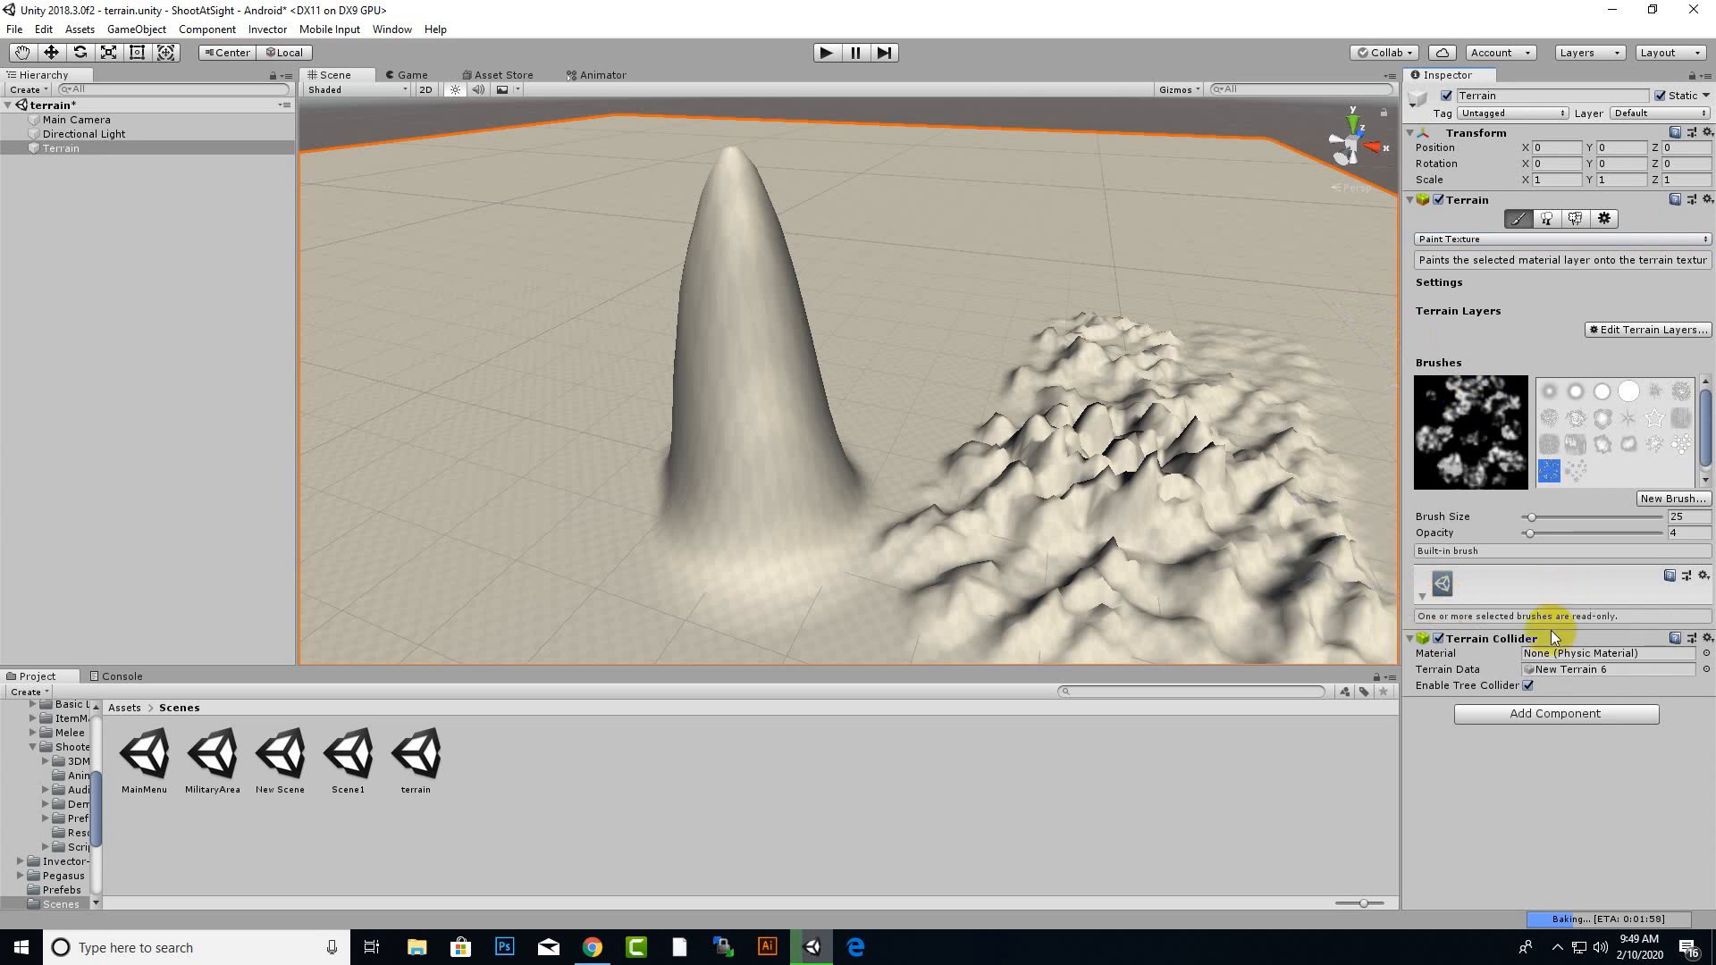
pyautogui.click(1647, 330)
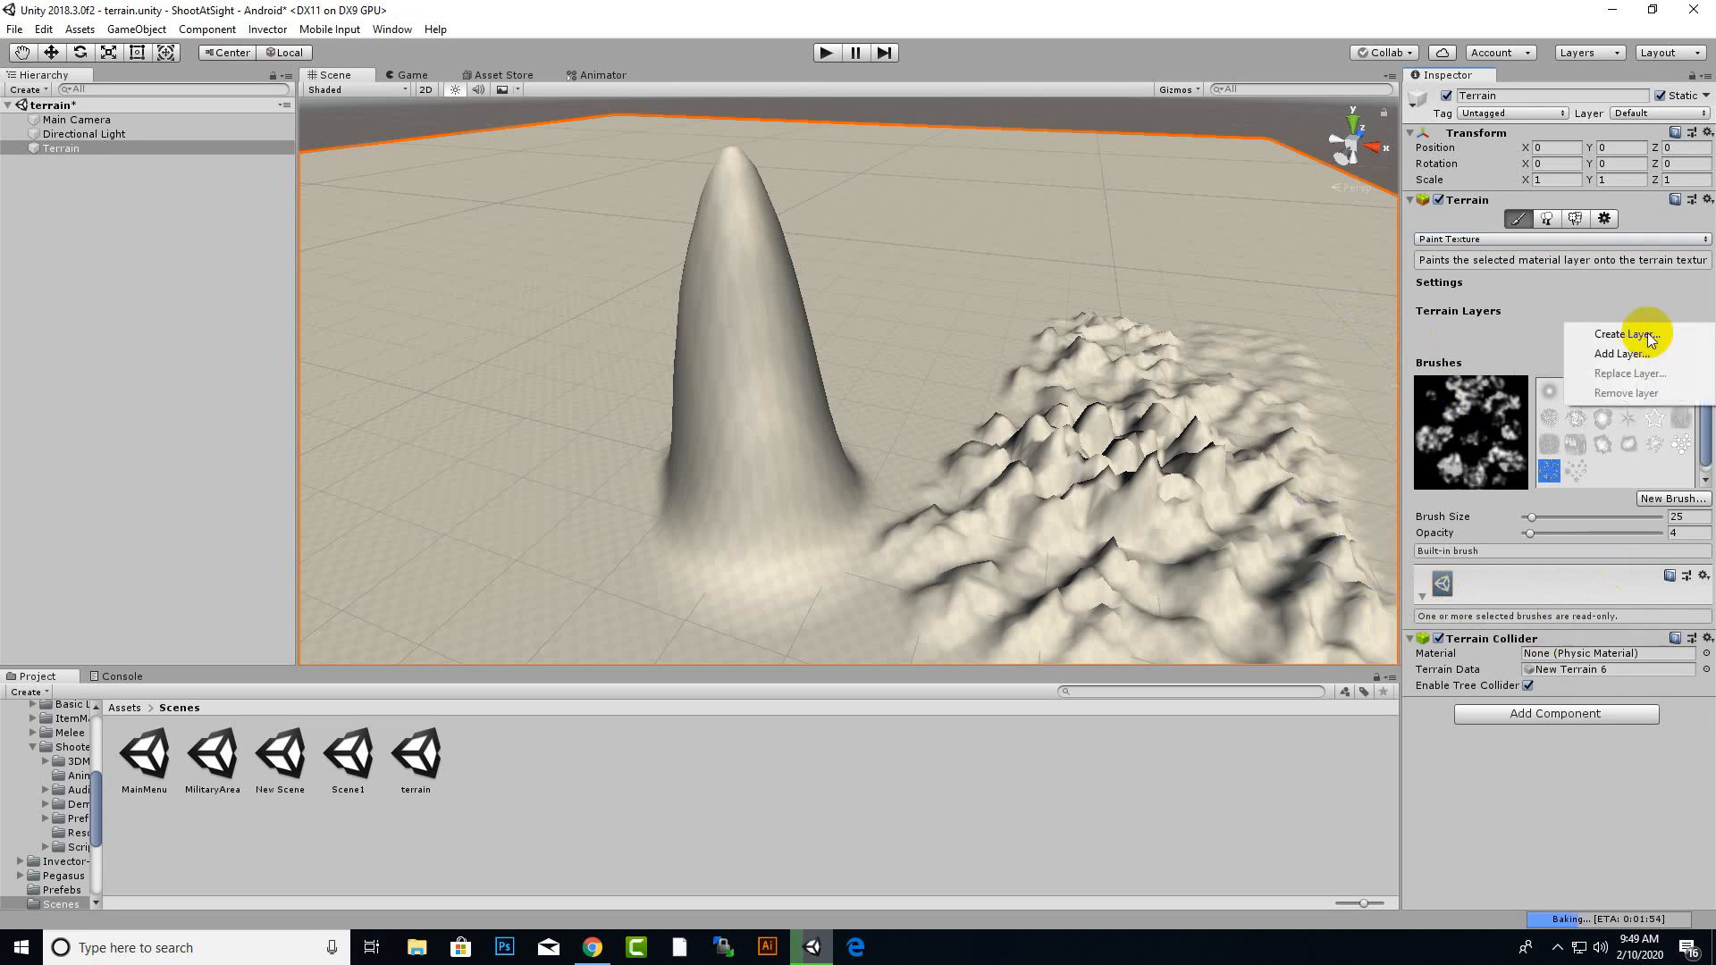
pyautogui.click(1638, 354)
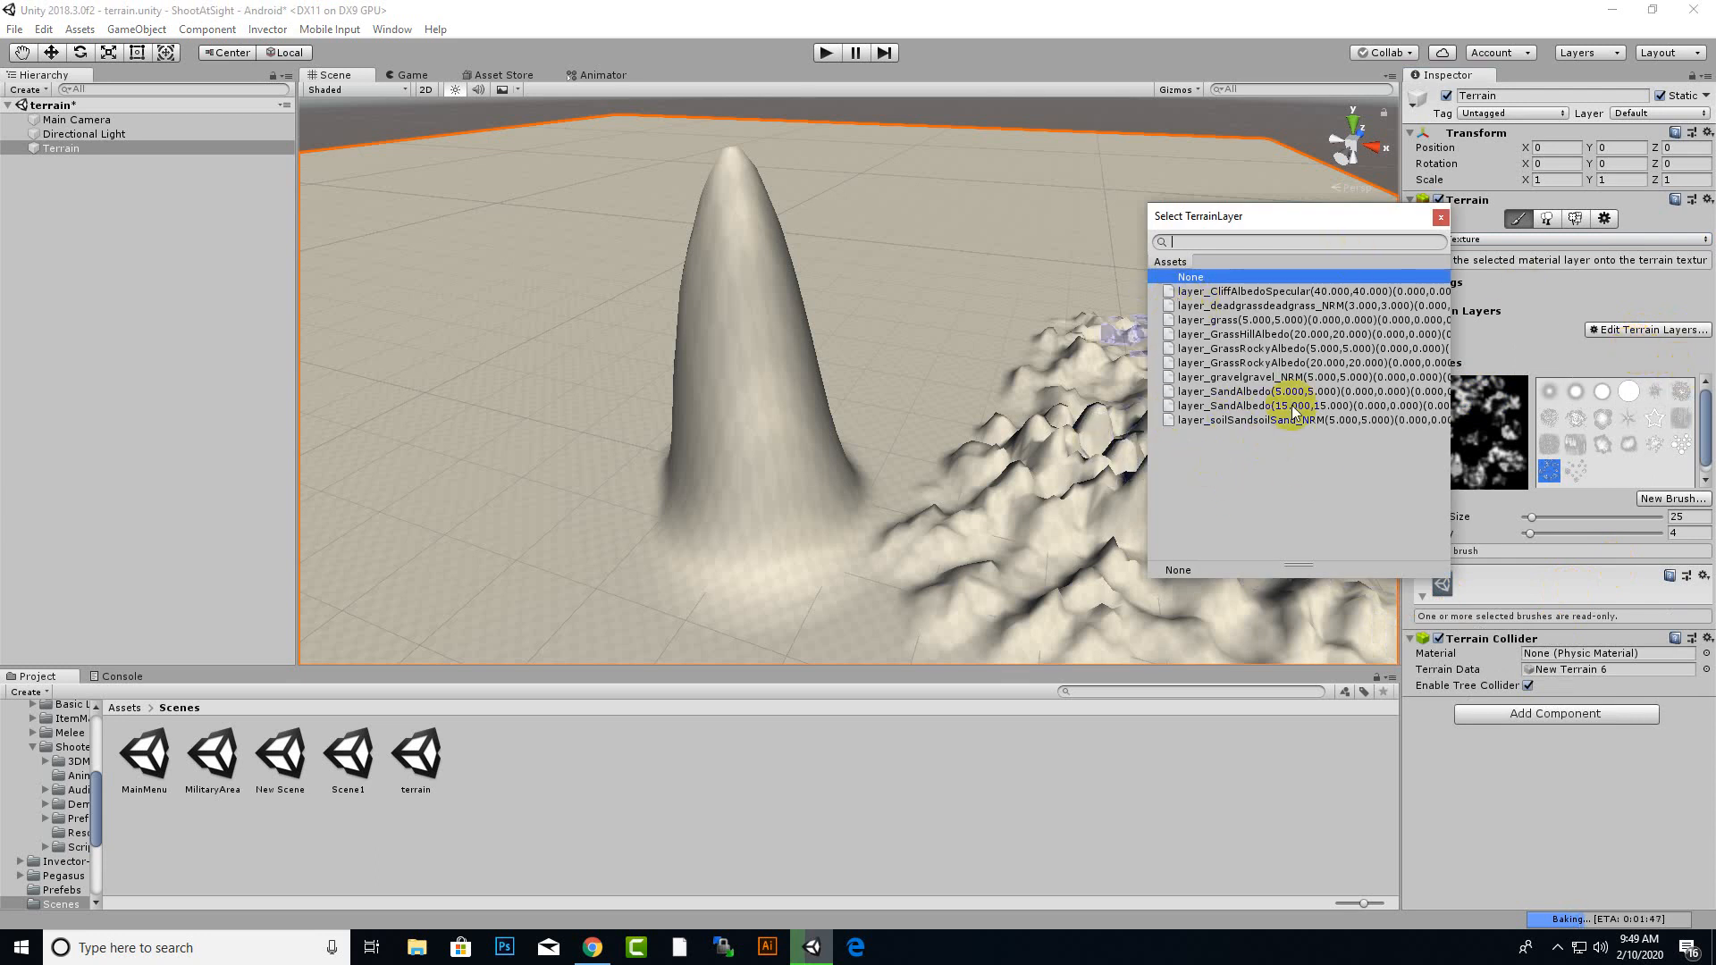
pyautogui.doubleClick(1225, 322)
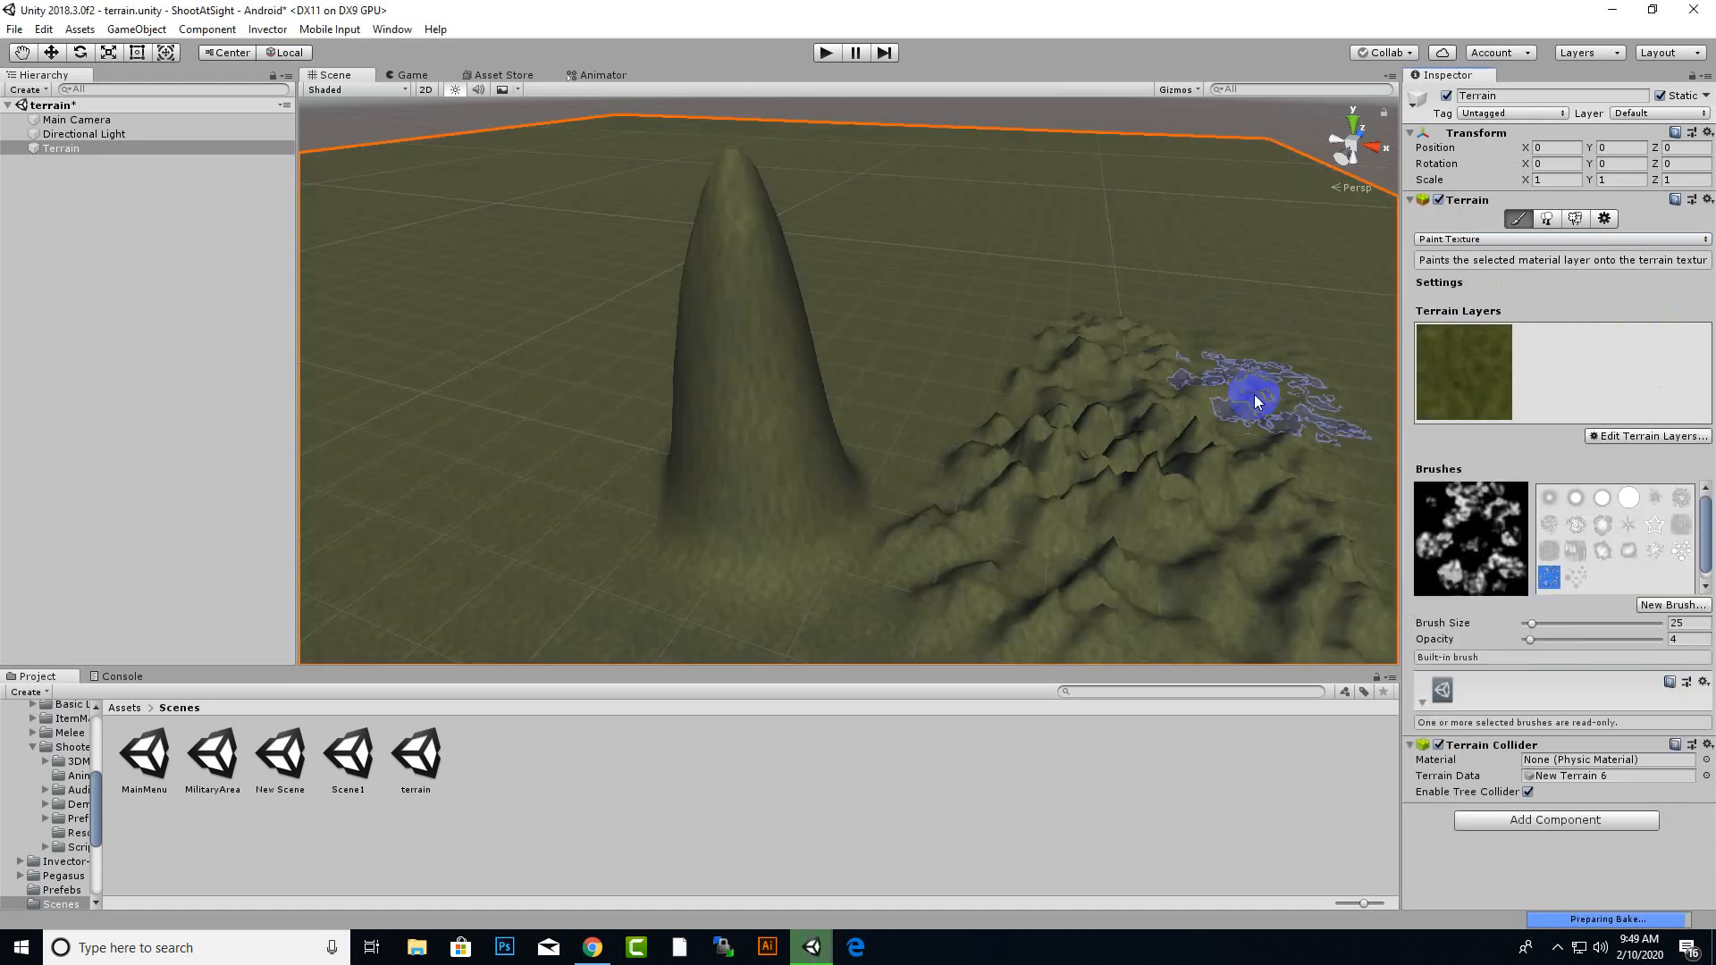
# - Select the grass terrain layer and set the texture brush size to 102
pyautogui.scroll(2, 1228, 403)
pyautogui.scroll(-5, 1219, 399)
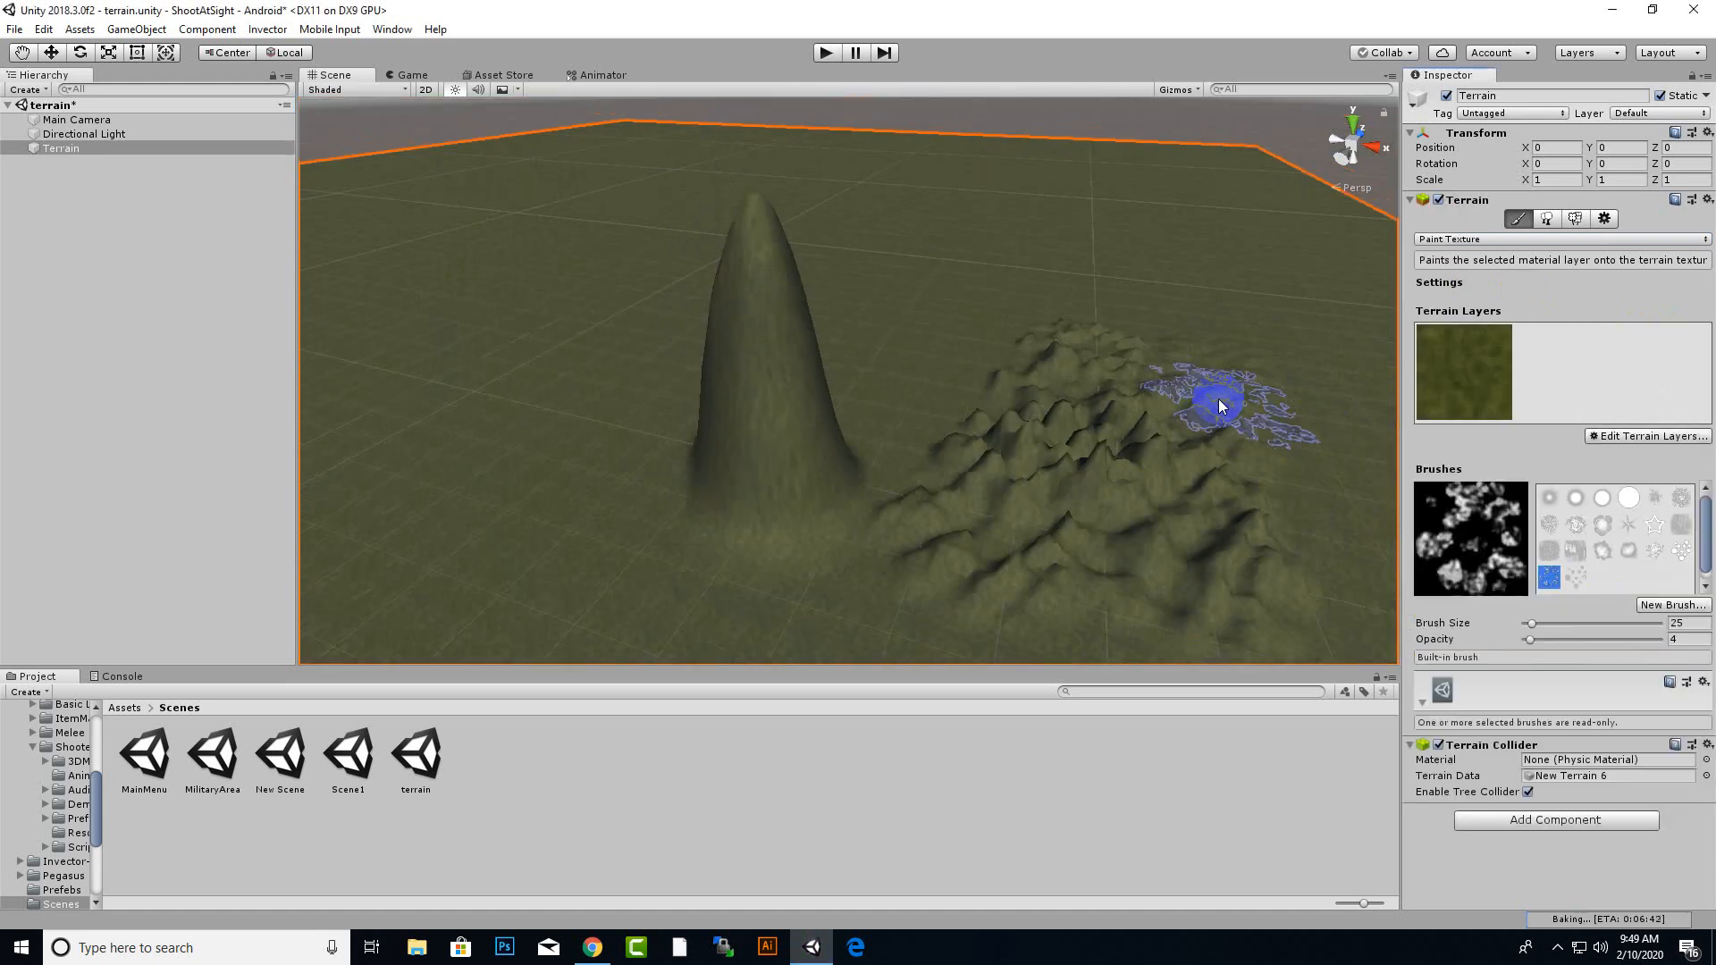
pyautogui.moveTo(1214, 411); pyautogui.dragTo(1276, 317, button='middle')
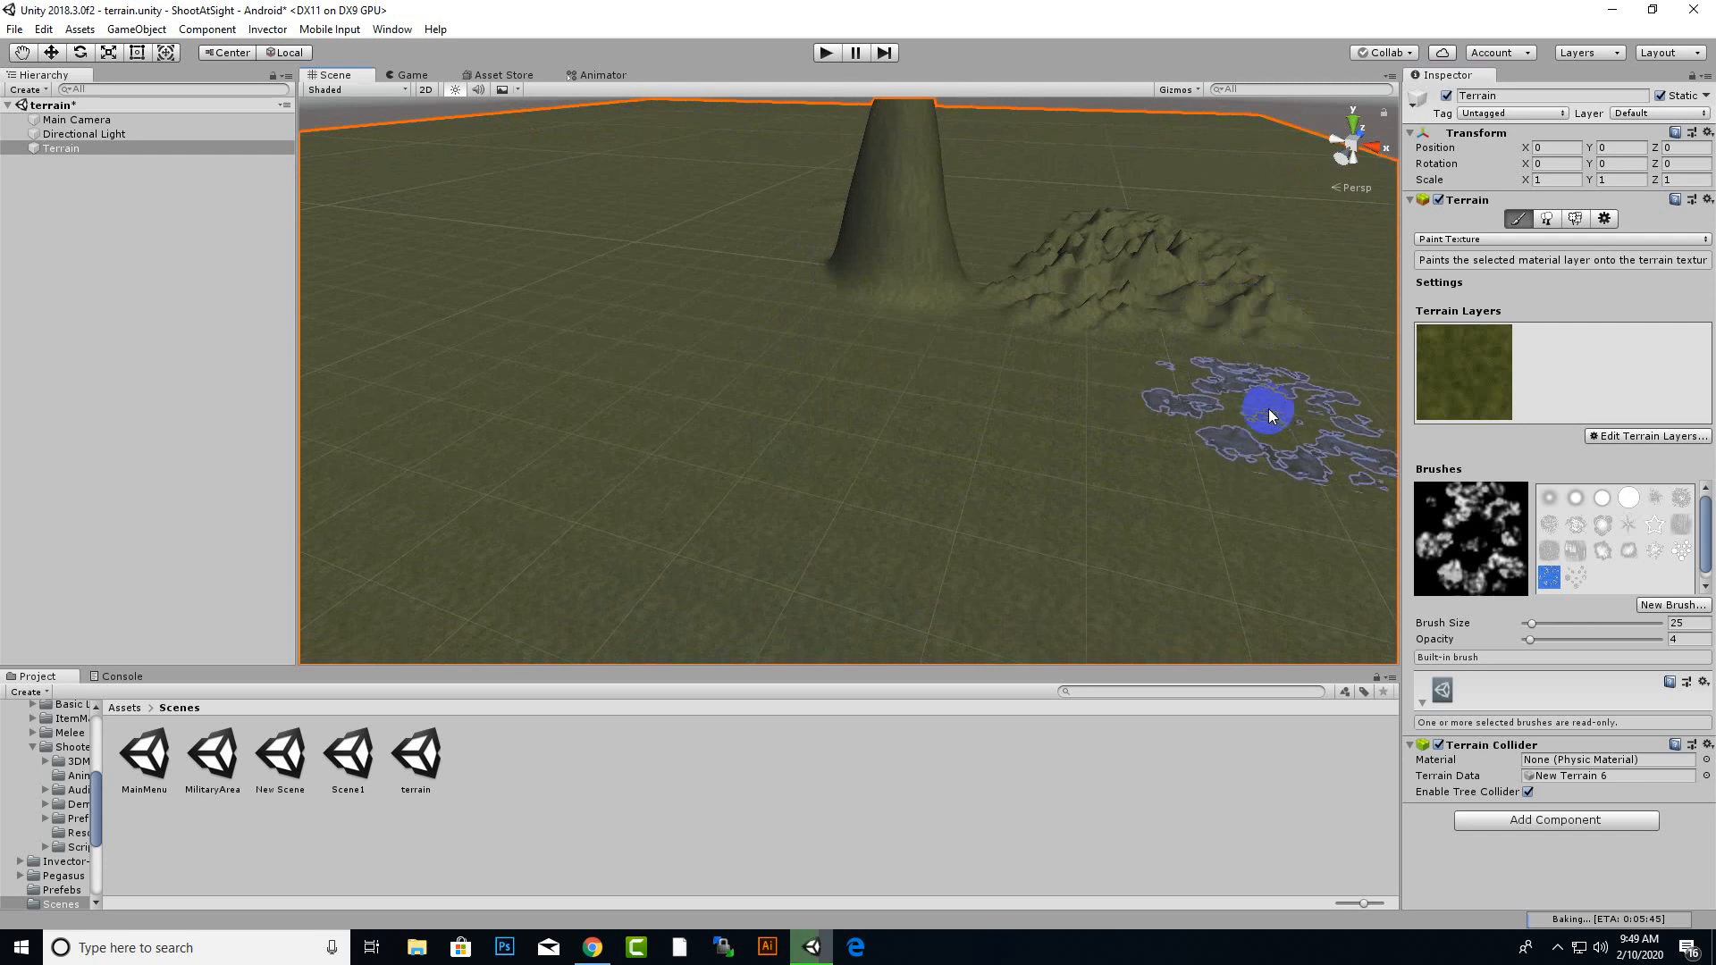
pyautogui.click(1460, 366)
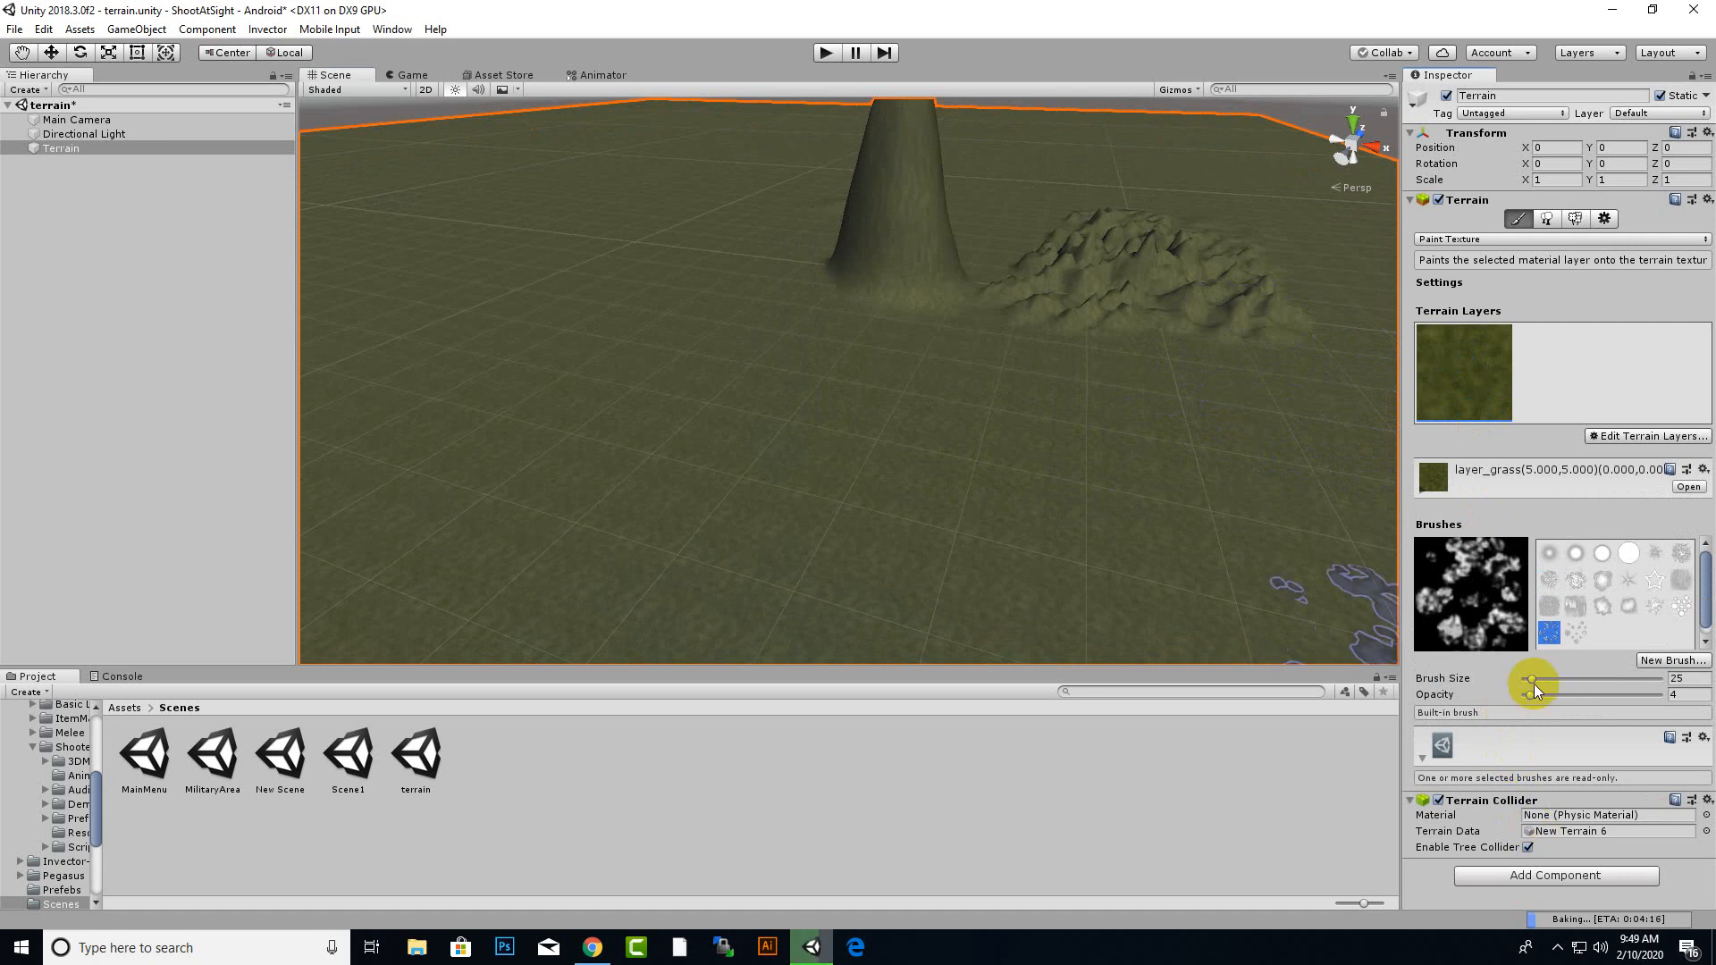
pyautogui.moveTo(1532, 679); pyautogui.dragTo(1558, 681)
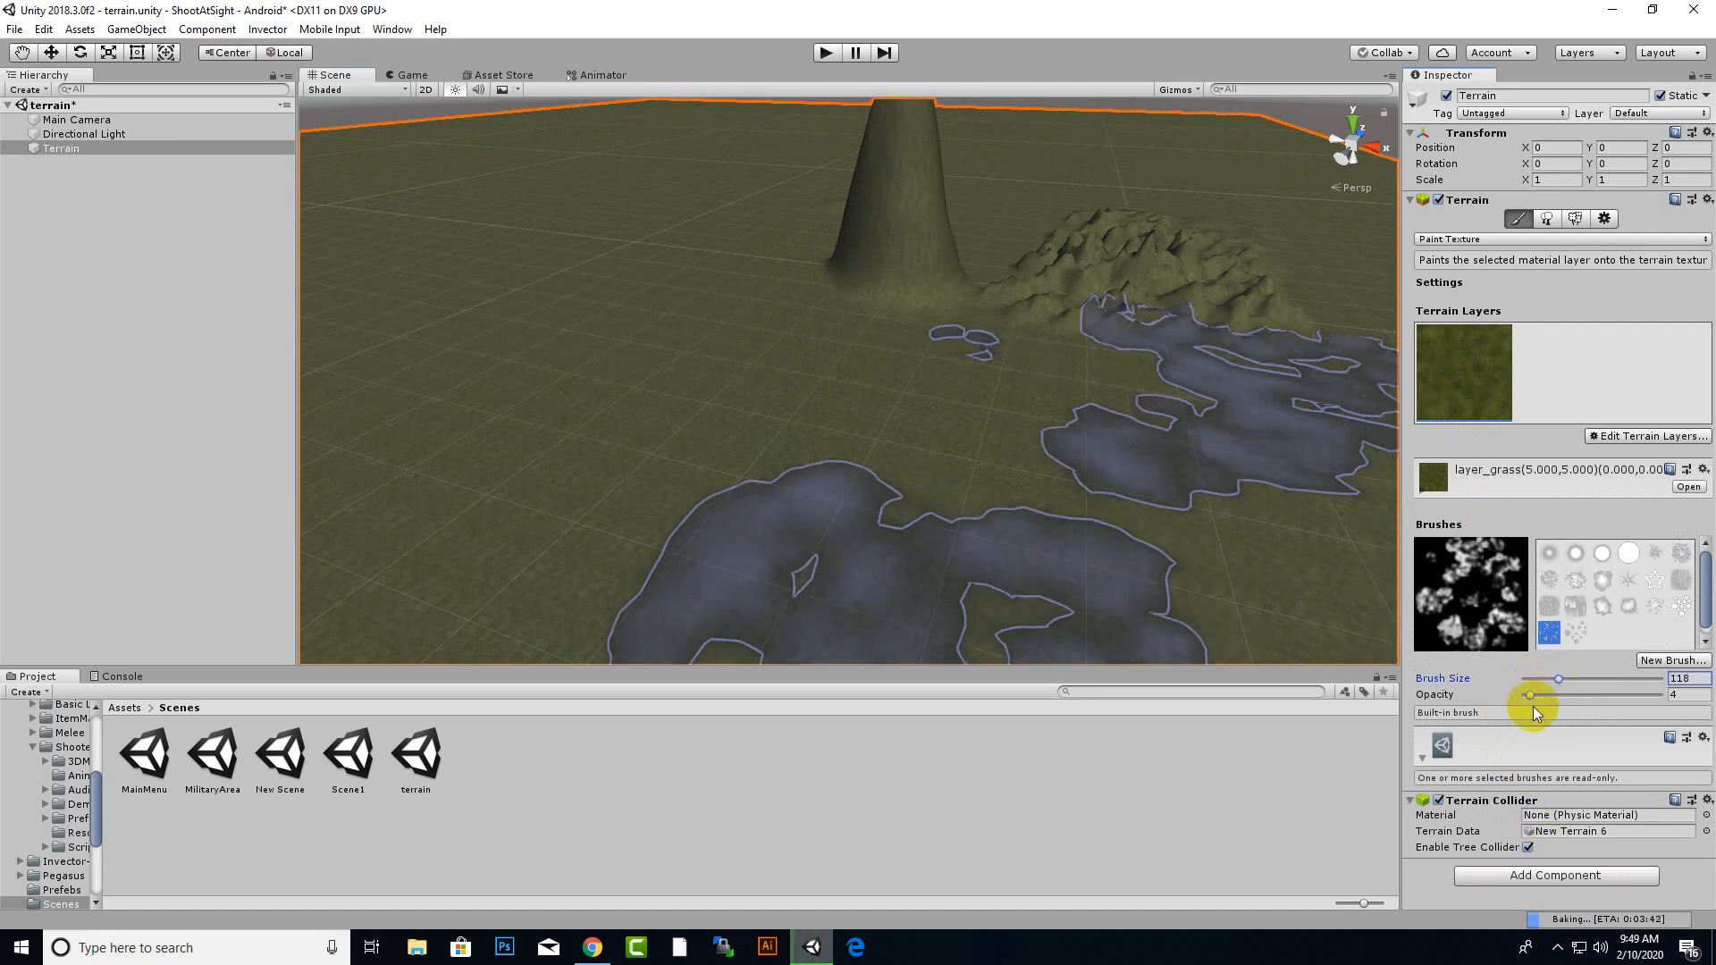
pyautogui.moveTo(1558, 680); pyautogui.dragTo(1553, 680)
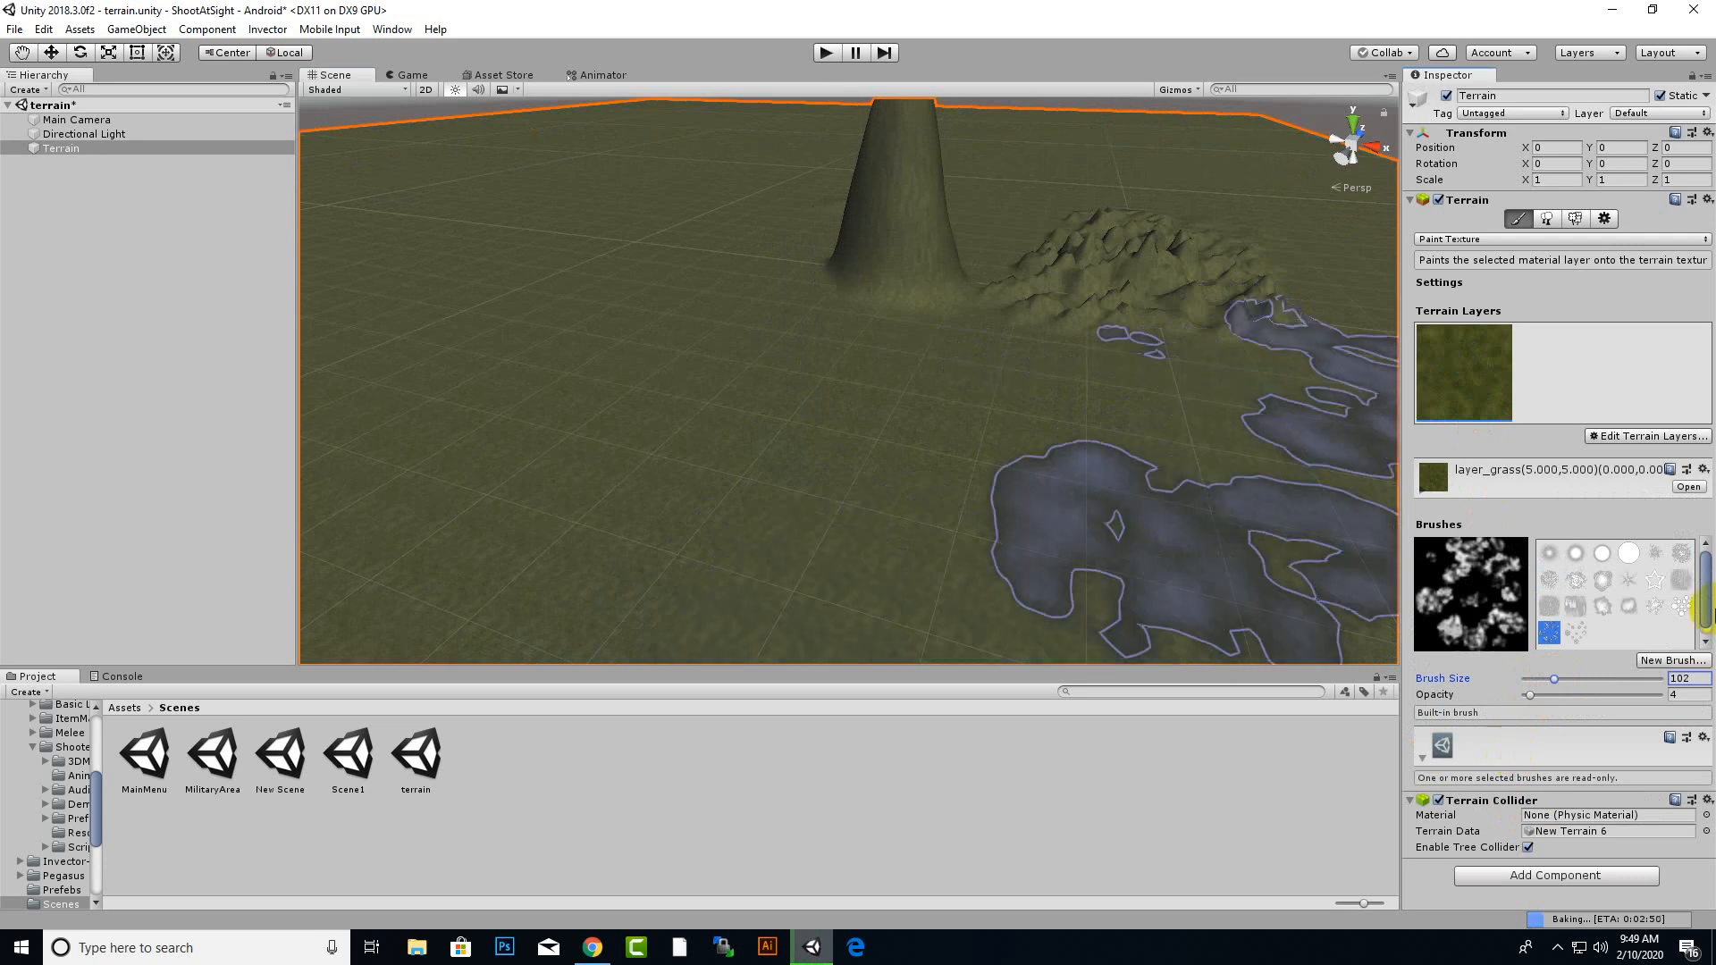
pyautogui.moveTo(1703, 593); pyautogui.dragTo(1703, 603)
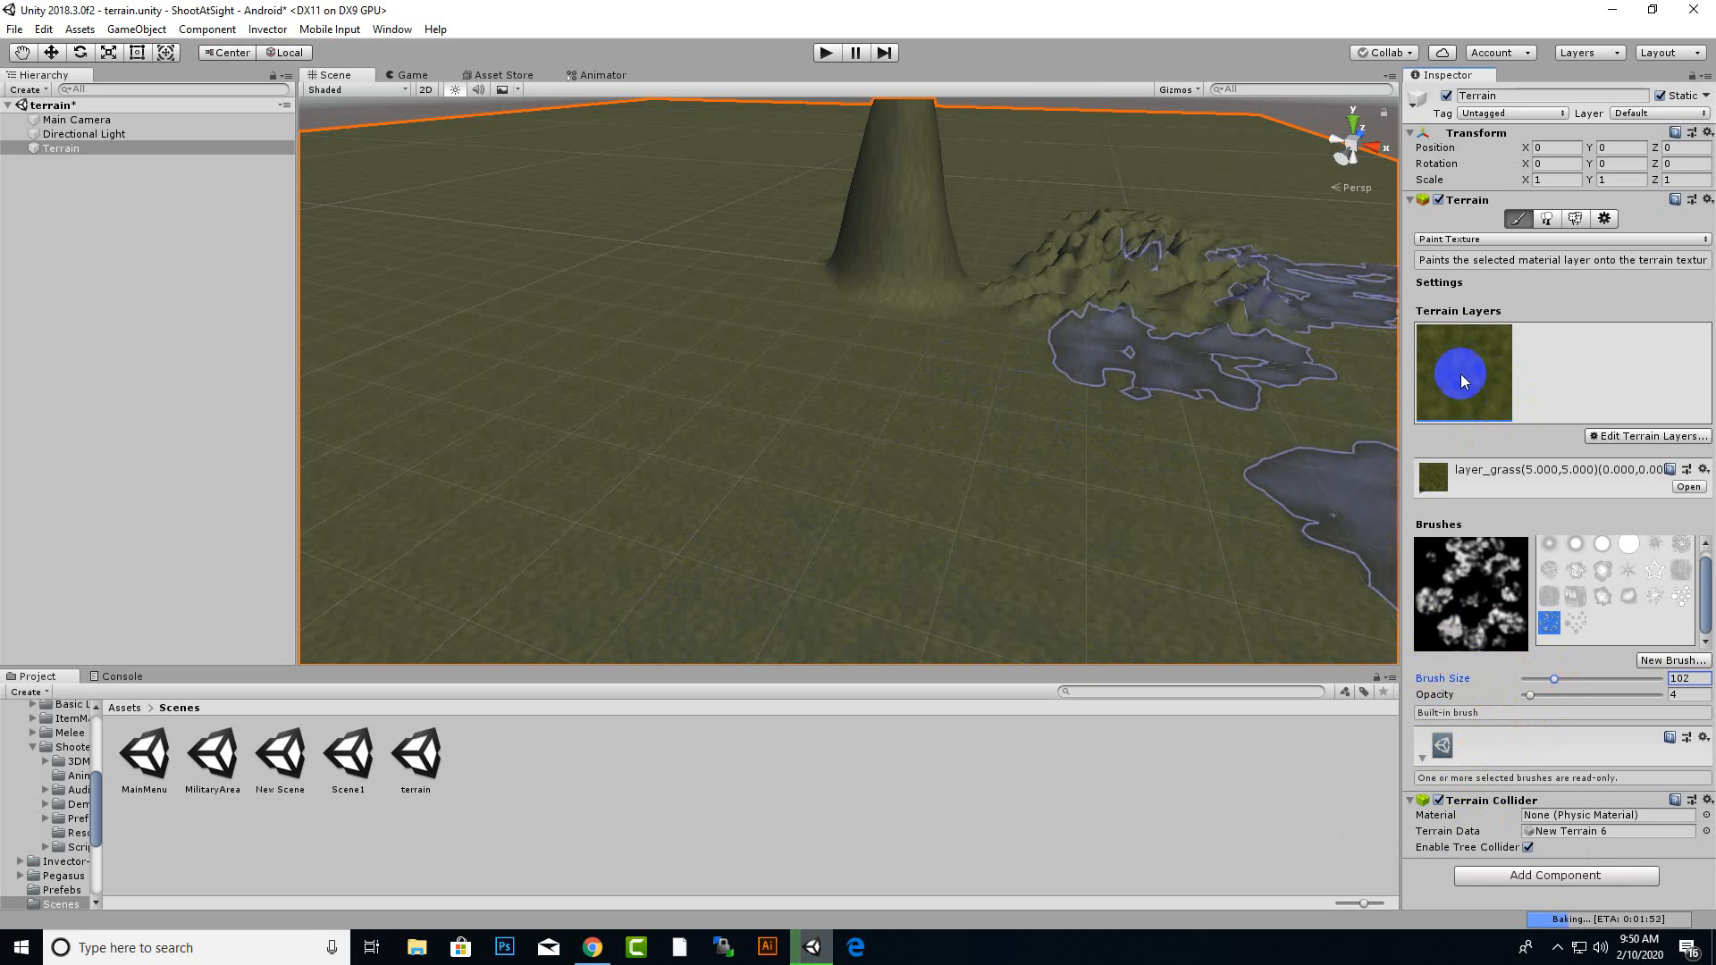
# - Add layer_GrassRockyAlbedo(5.000,5.000) as a second terrain layer
pyautogui.click(1644, 438)
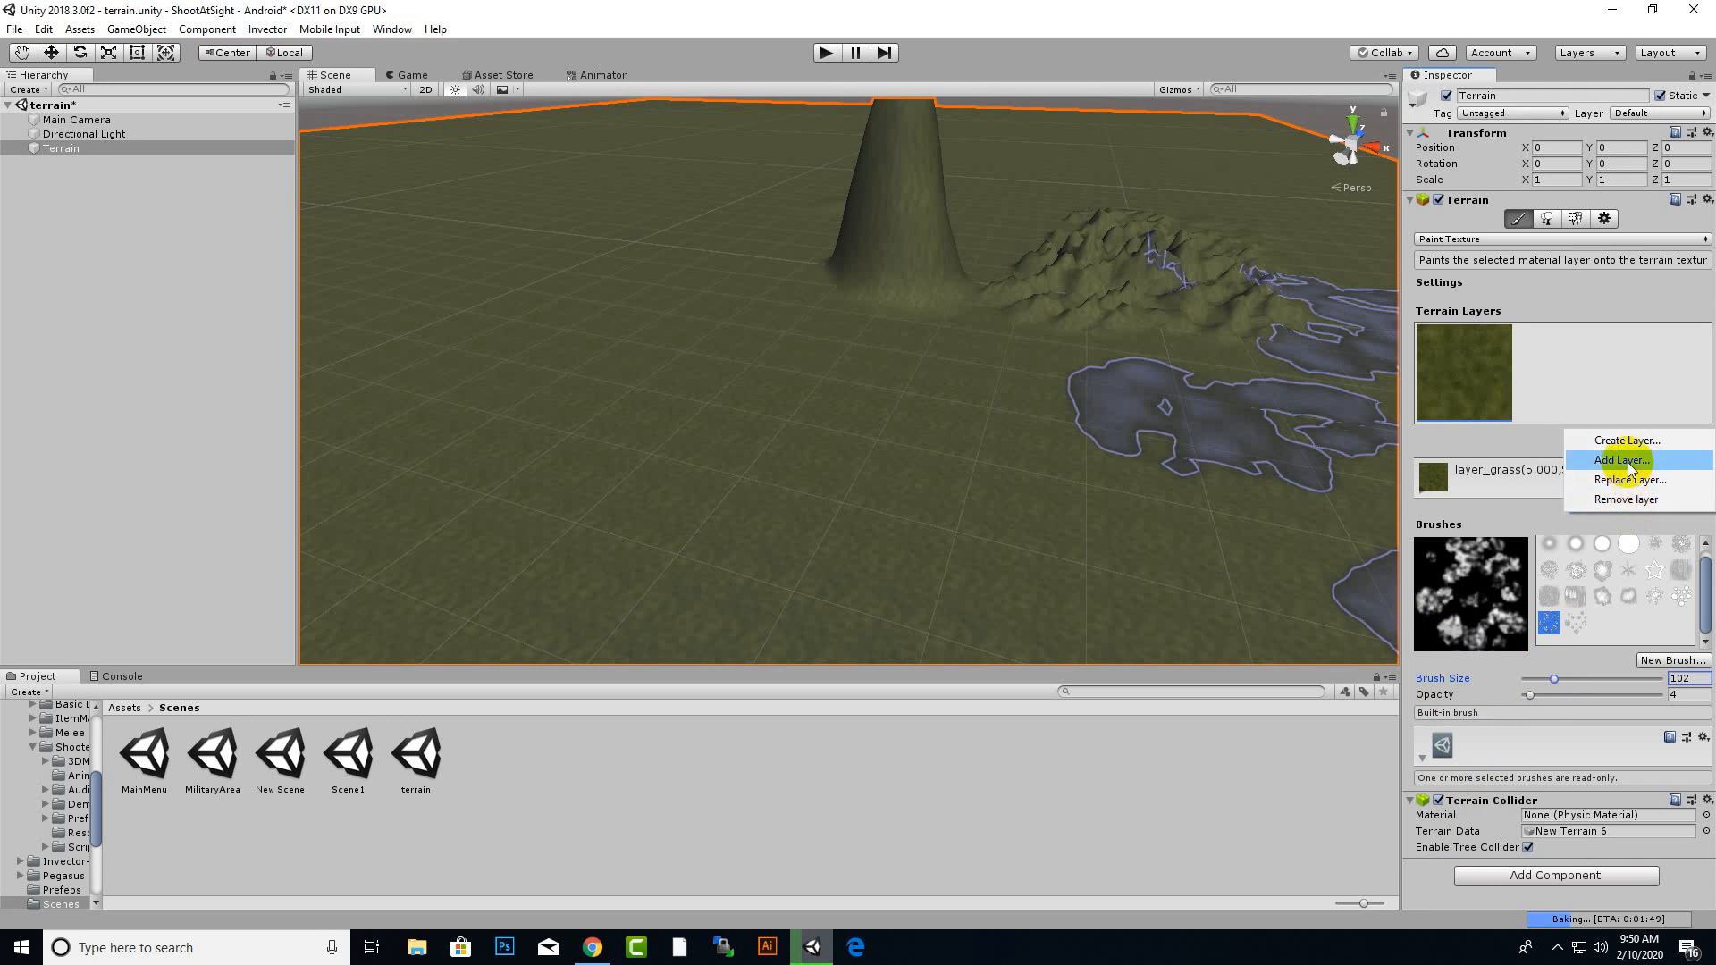
pyautogui.click(1628, 461)
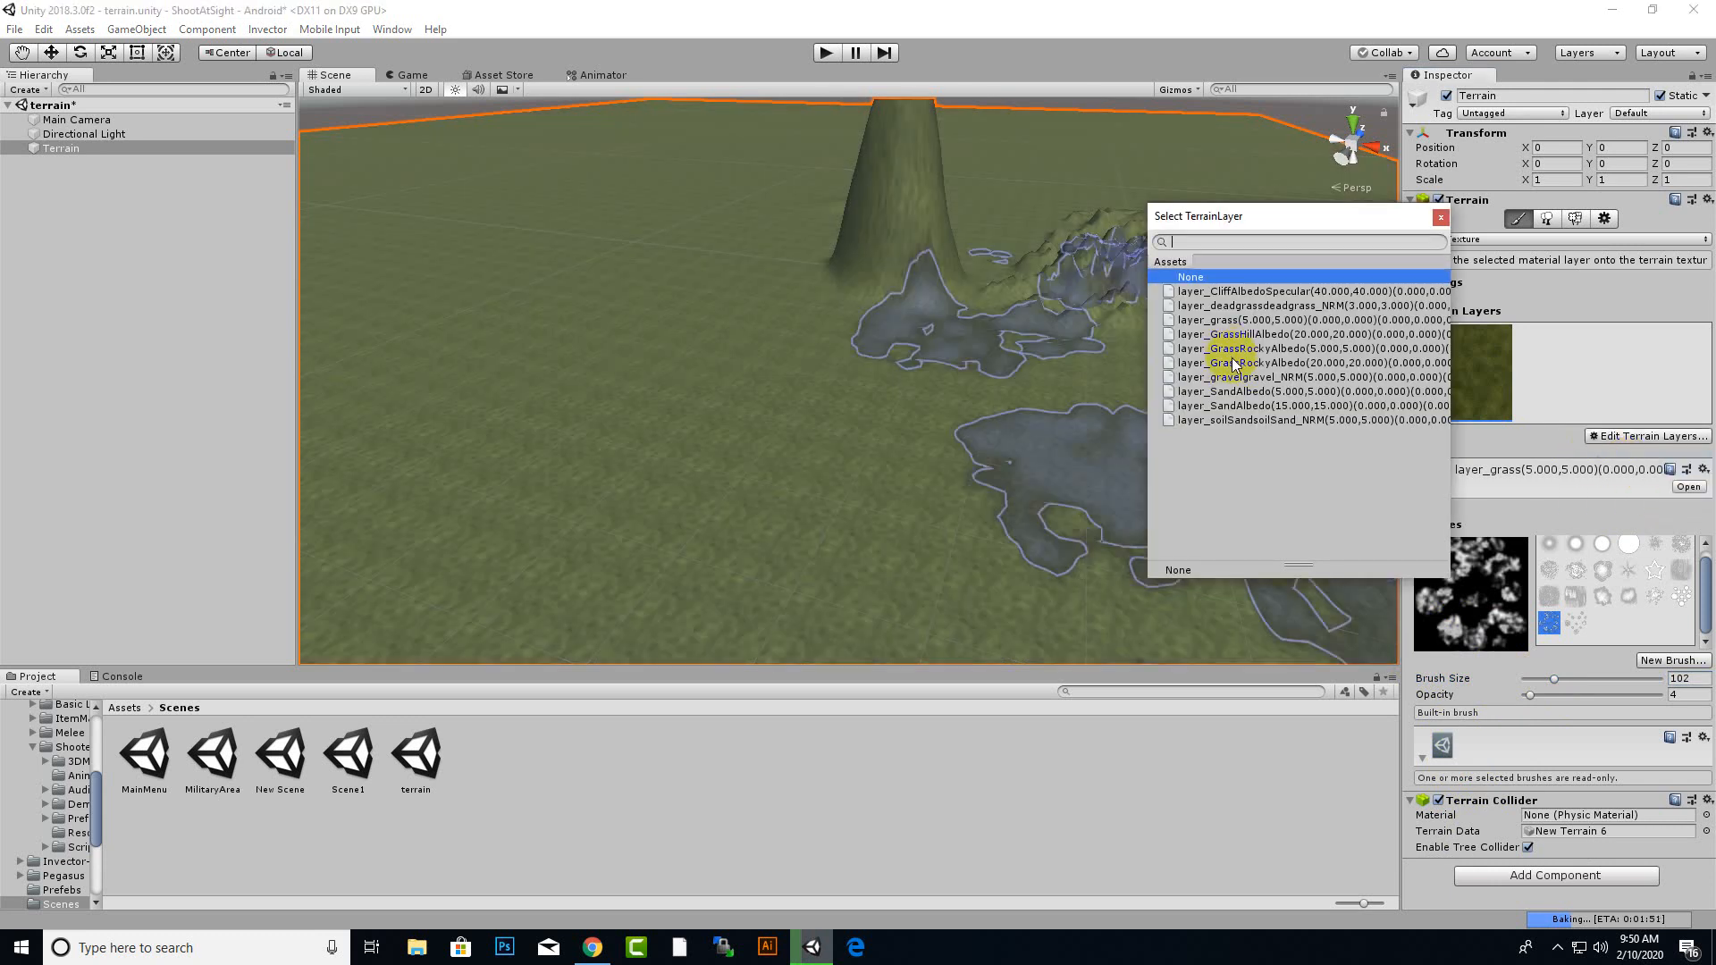
pyautogui.click(1236, 353)
pyautogui.doubleClick(1236, 353)
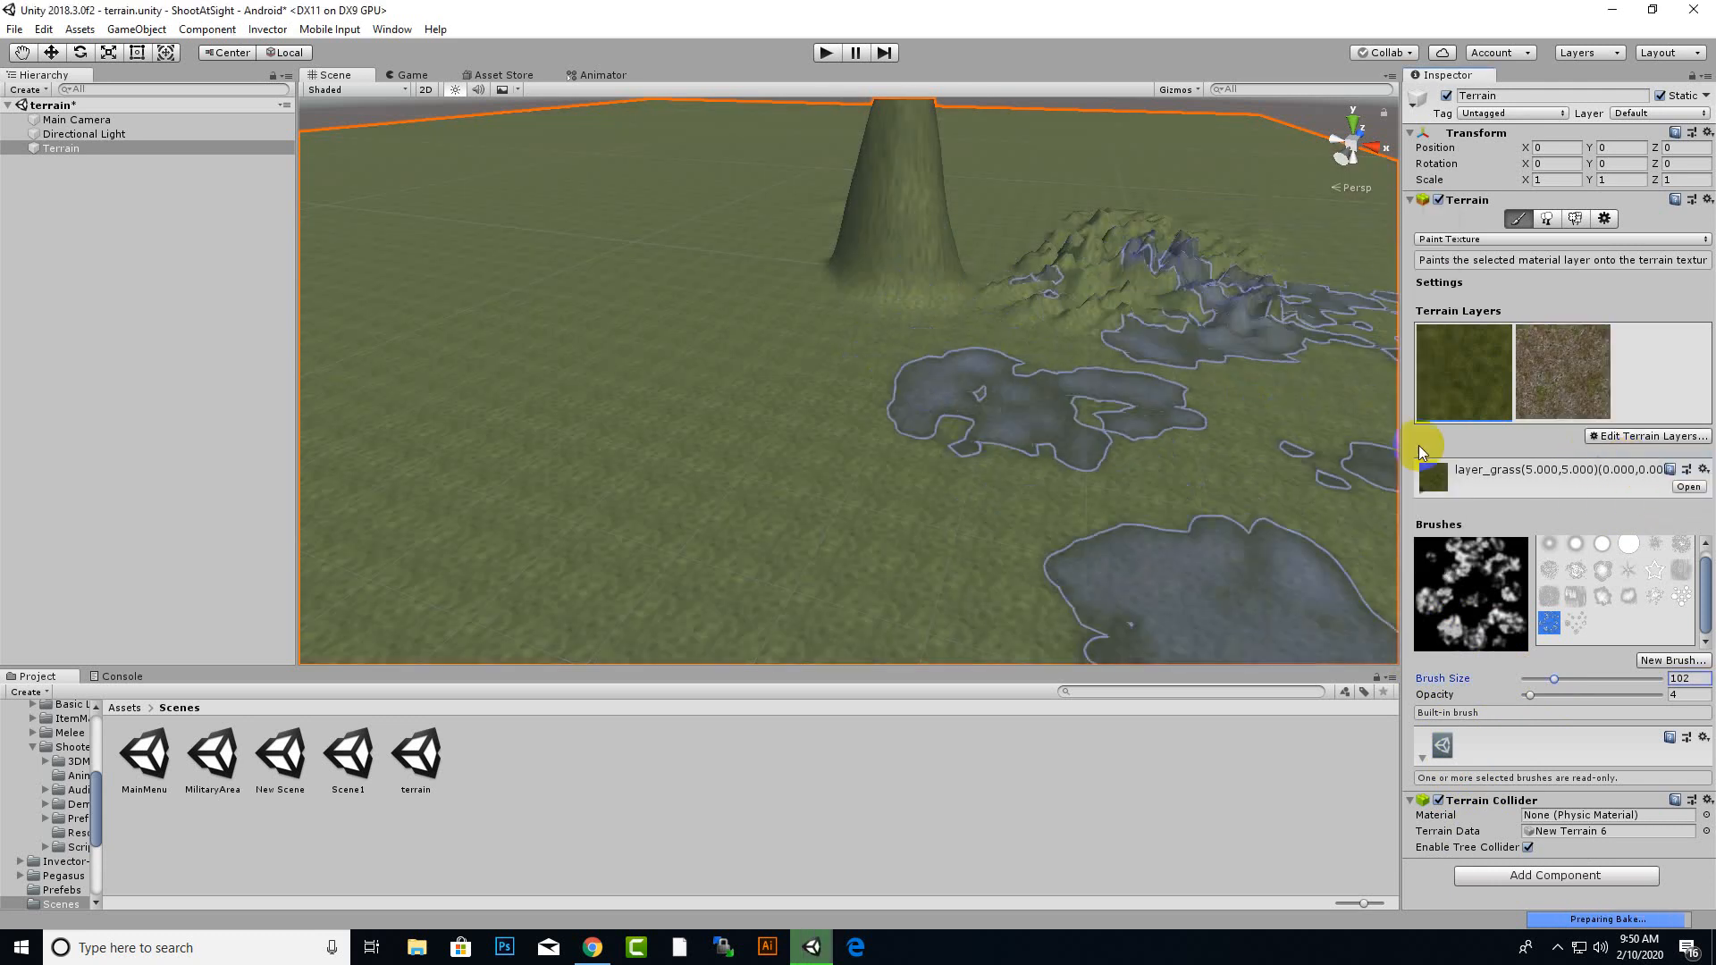
# - Paint a strip of the layer_GrassRockyAlbedo texture on the ground before the tall peak, using the solid round brush at size 22
pyautogui.click(1571, 364)
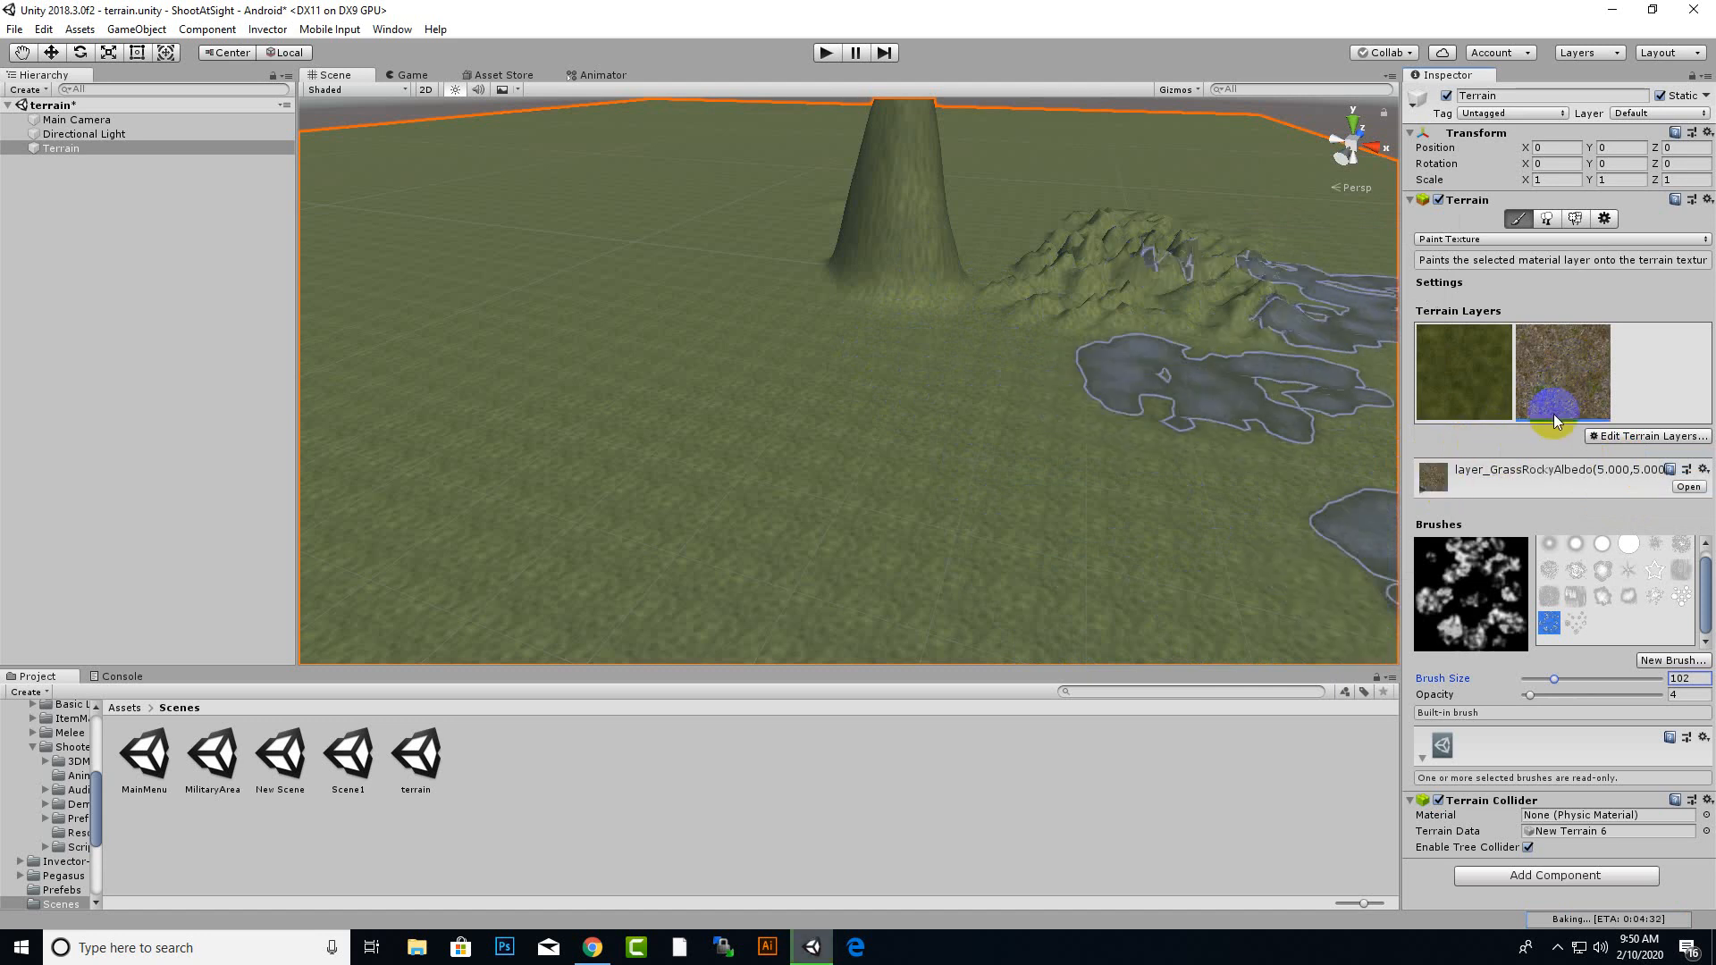
pyautogui.click(1630, 543)
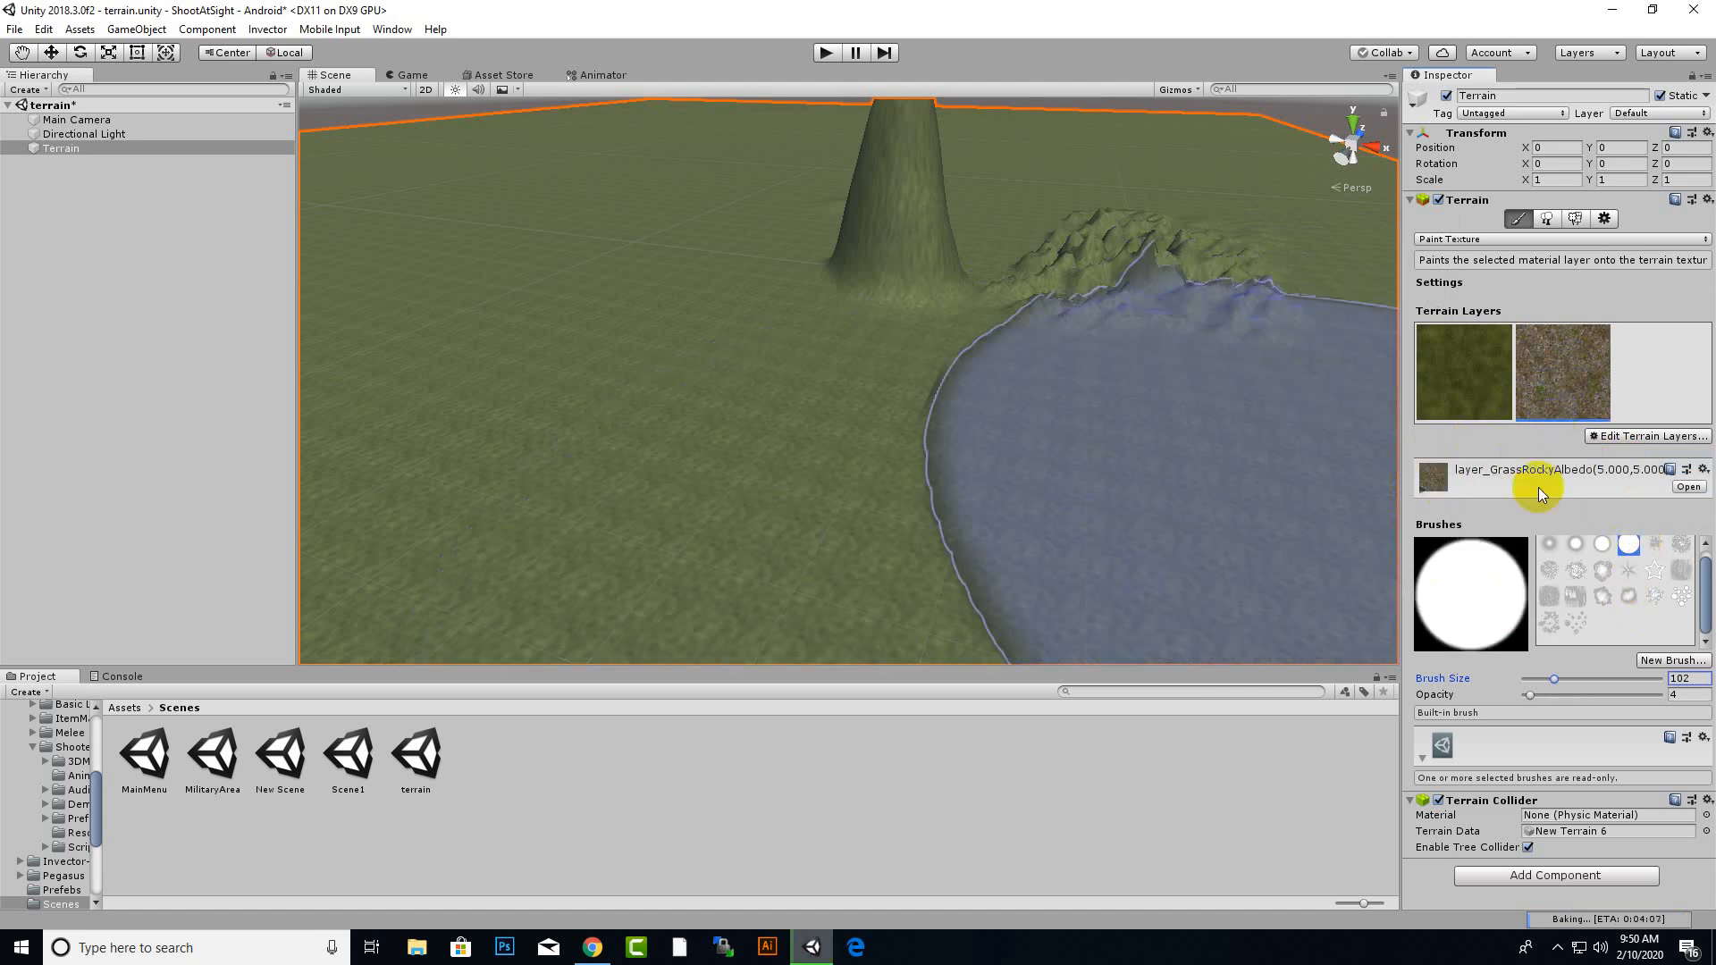
pyautogui.moveTo(1553, 679); pyautogui.dragTo(1530, 679)
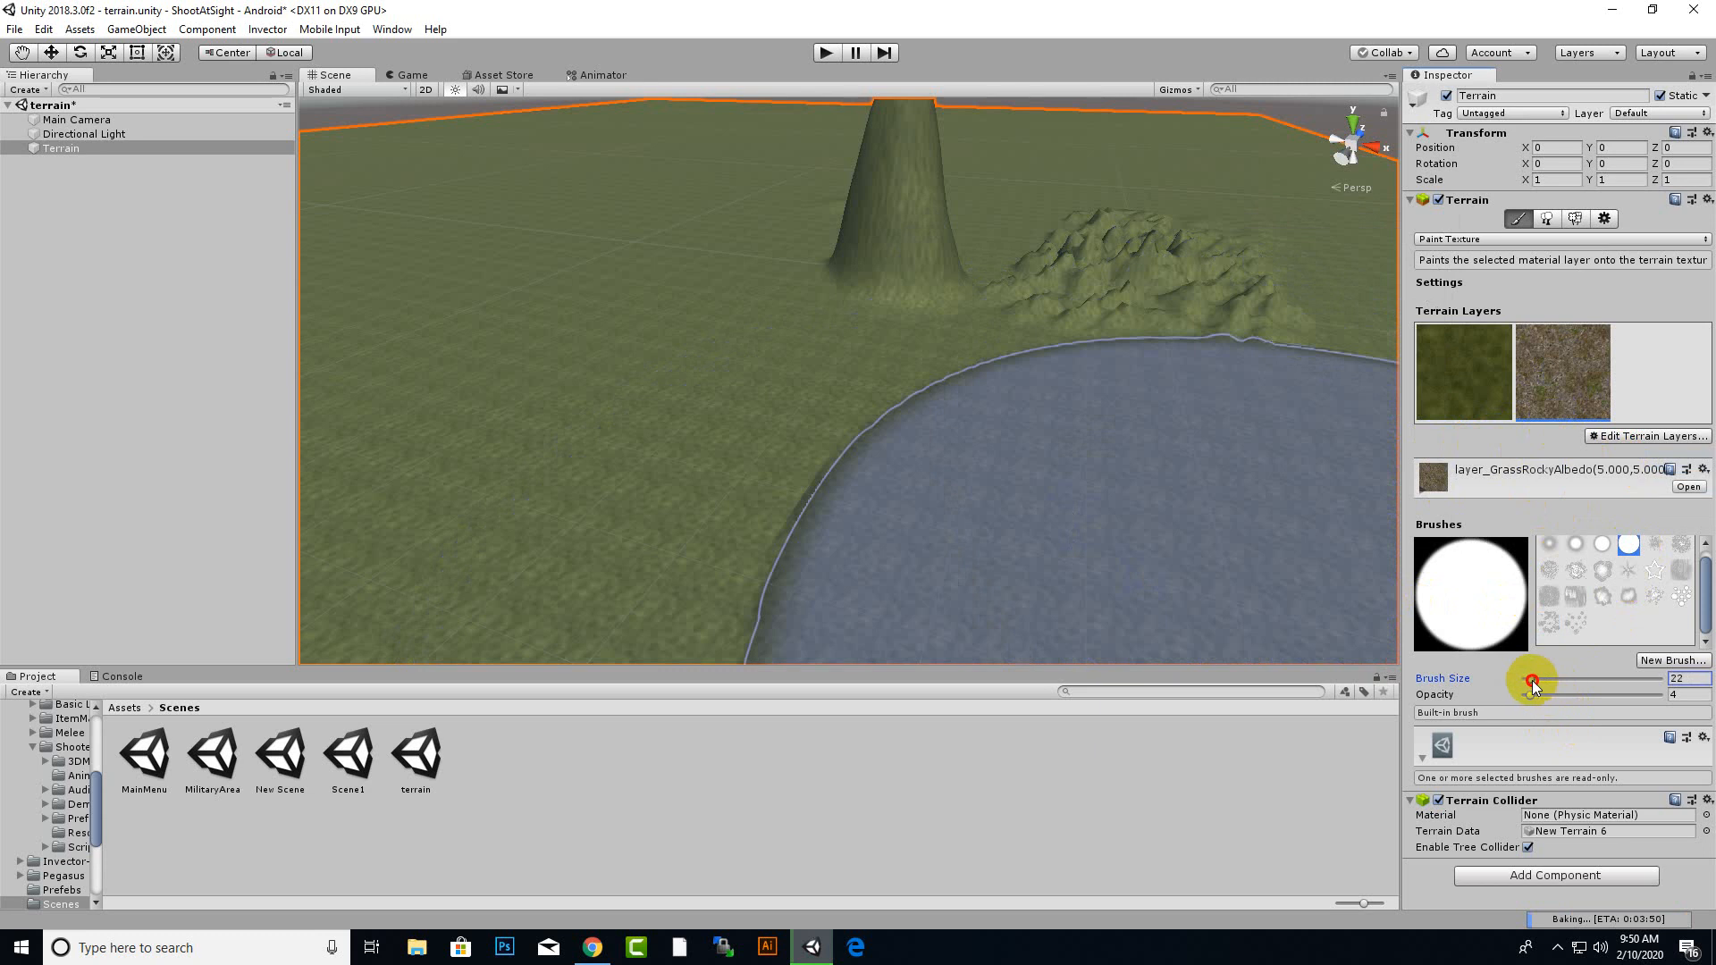
pyautogui.moveTo(1111, 470)
pyautogui.mouseDown()
pyautogui.moveTo(813, 444)
pyautogui.moveTo(1218, 490)
pyautogui.moveTo(1172, 509)
pyautogui.moveTo(807, 460)
pyautogui.moveTo(1176, 491)
pyautogui.moveTo(992, 459)
pyautogui.moveTo(1220, 534)
pyautogui.mouseUp()
pyautogui.scroll(5, 1221, 535)
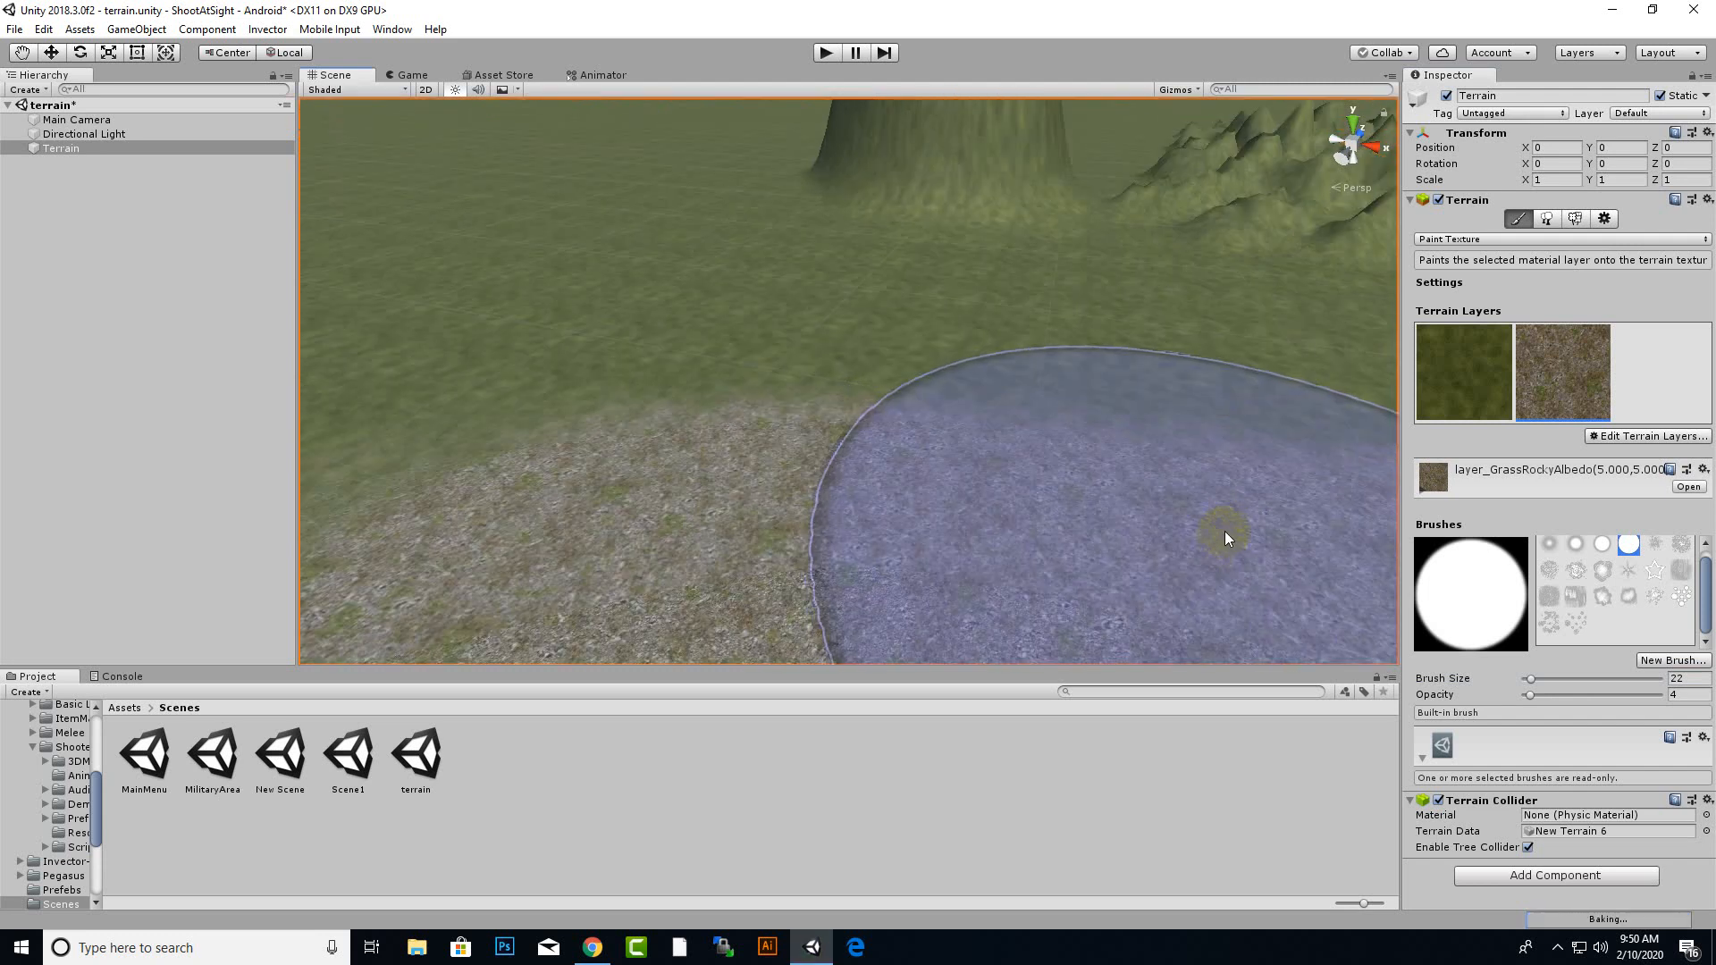
pyautogui.moveTo(1224, 531); pyautogui.dragTo(1193, 471, button='middle')
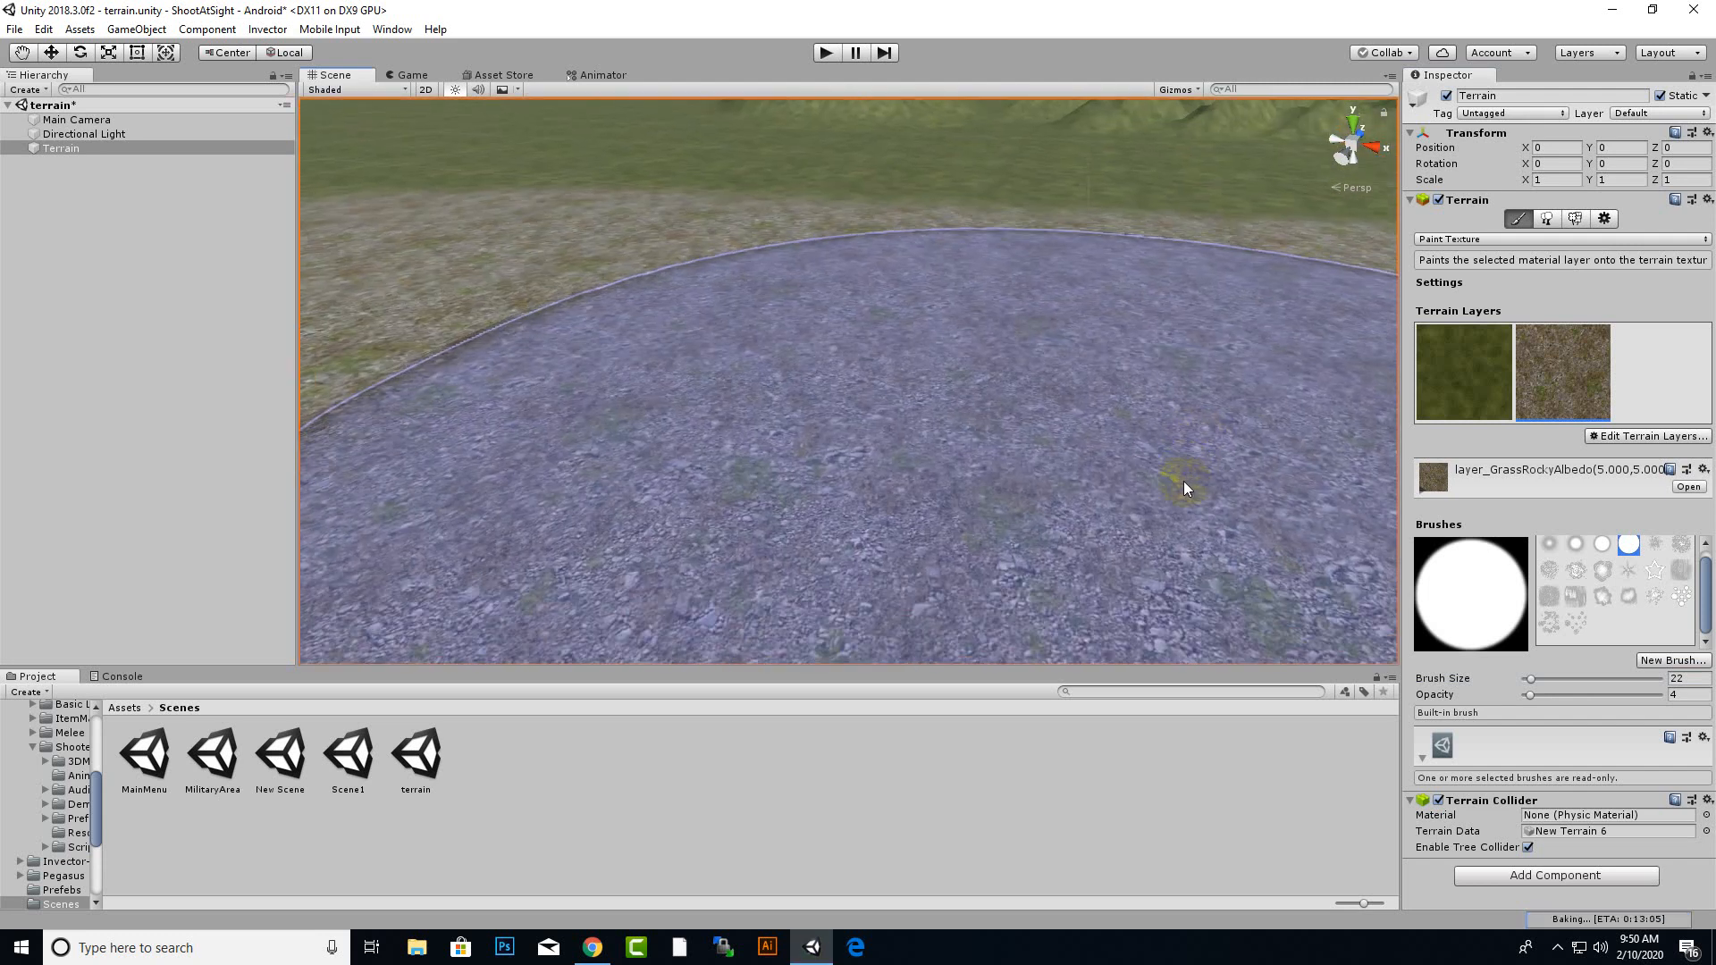
pyautogui.scroll(-5, 1183, 481)
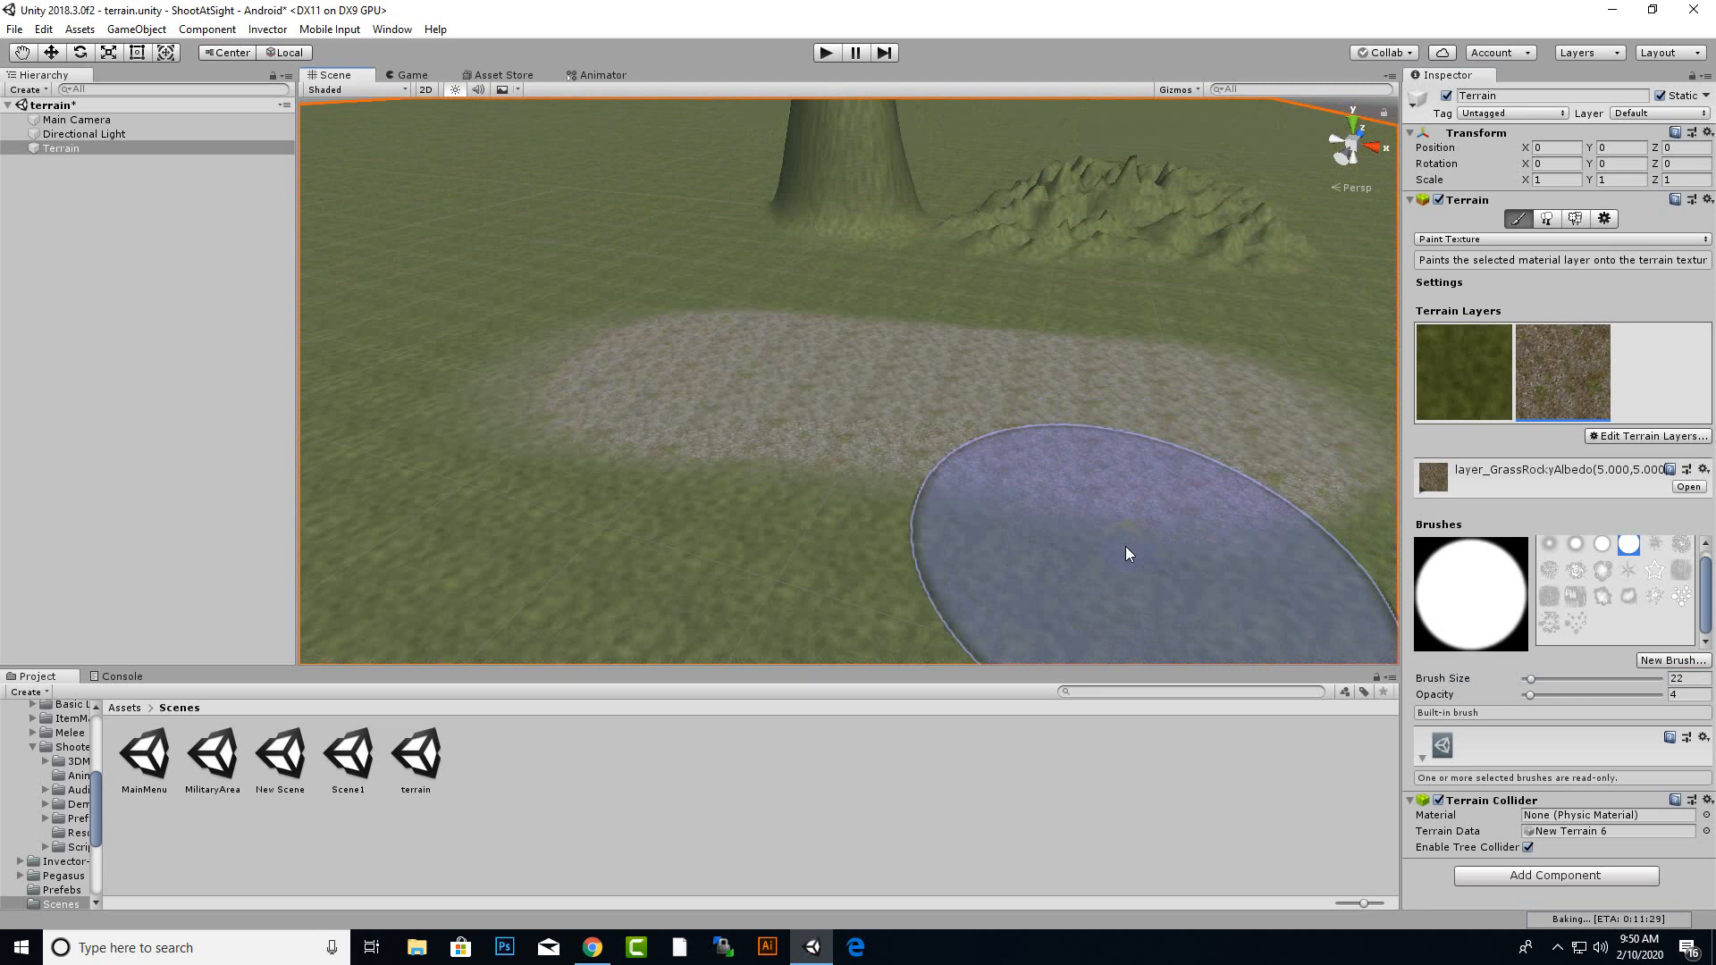
pyautogui.scroll(-5, 949, 495)
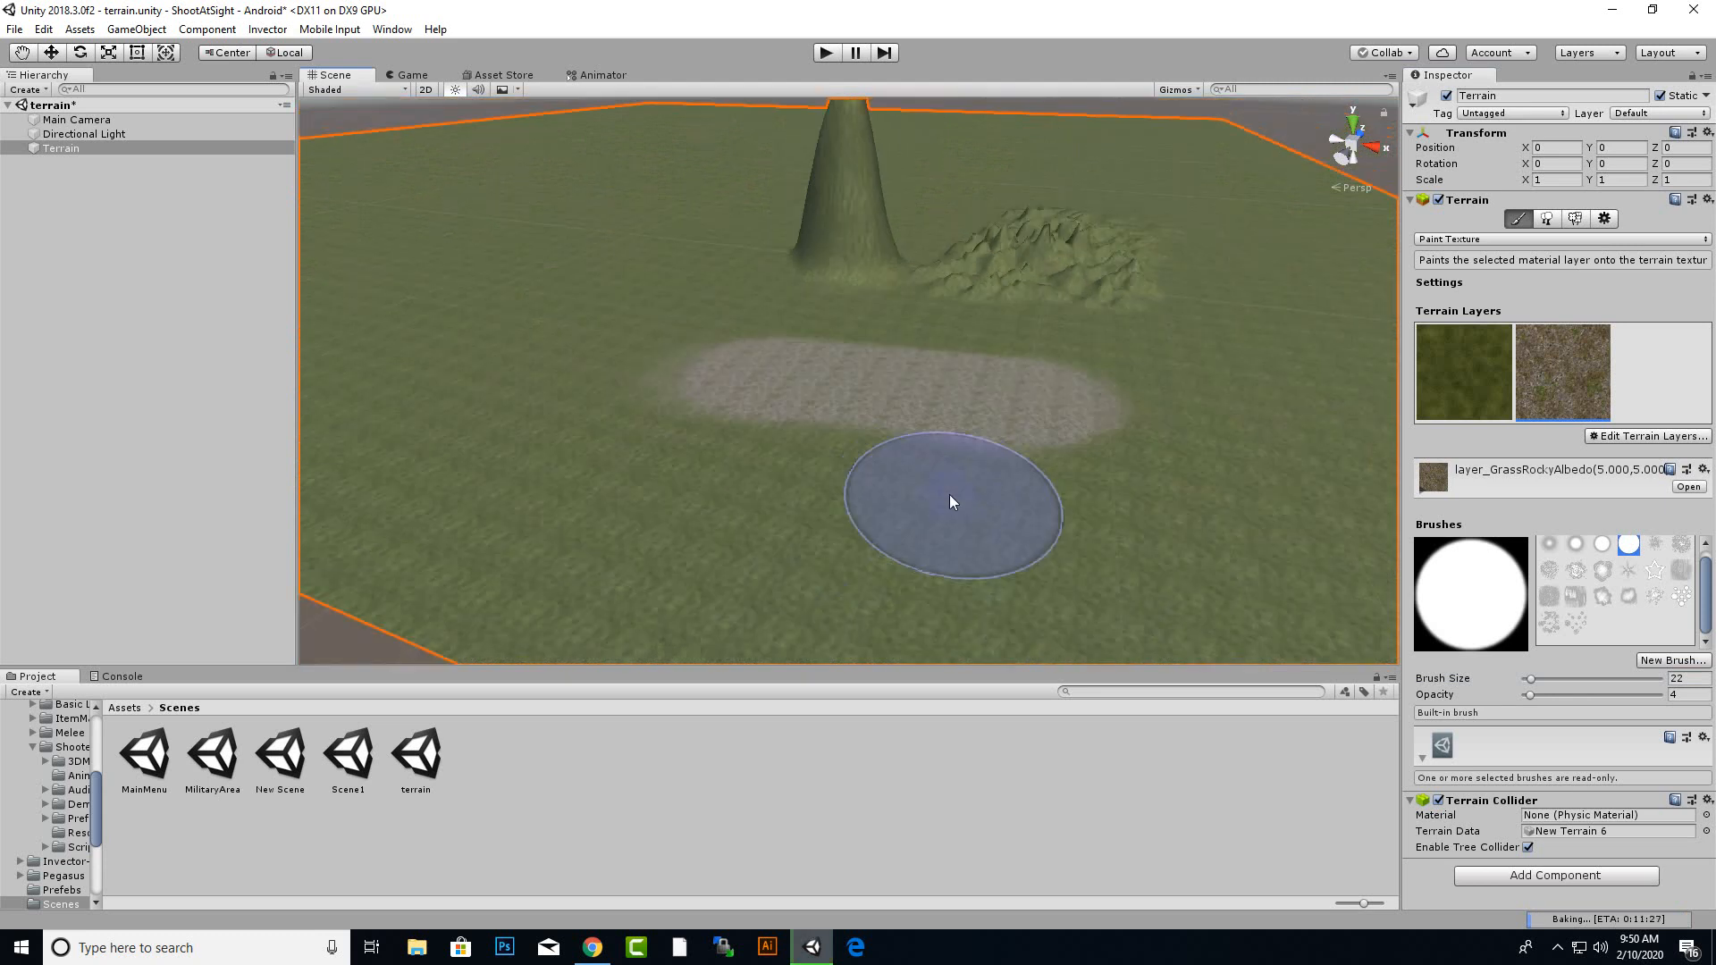
# - Paint the rocky texture over the tall peak and the rough bumps beside it, and extend the ground strip
pyautogui.moveTo(829, 489); pyautogui.dragTo(1011, 540, button='middle')
pyautogui.moveTo(1161, 506)
pyautogui.mouseDown()
pyautogui.moveTo(1045, 479)
pyautogui.moveTo(1247, 517)
pyautogui.moveTo(1003, 486)
pyautogui.moveTo(1117, 513)
pyautogui.moveTo(1039, 464)
pyautogui.mouseUp()
pyautogui.moveTo(1157, 336)
pyautogui.mouseDown()
pyautogui.moveTo(1103, 329)
pyautogui.moveTo(1325, 402)
pyautogui.moveTo(1317, 367)
pyautogui.moveTo(1345, 359)
pyautogui.mouseUp()
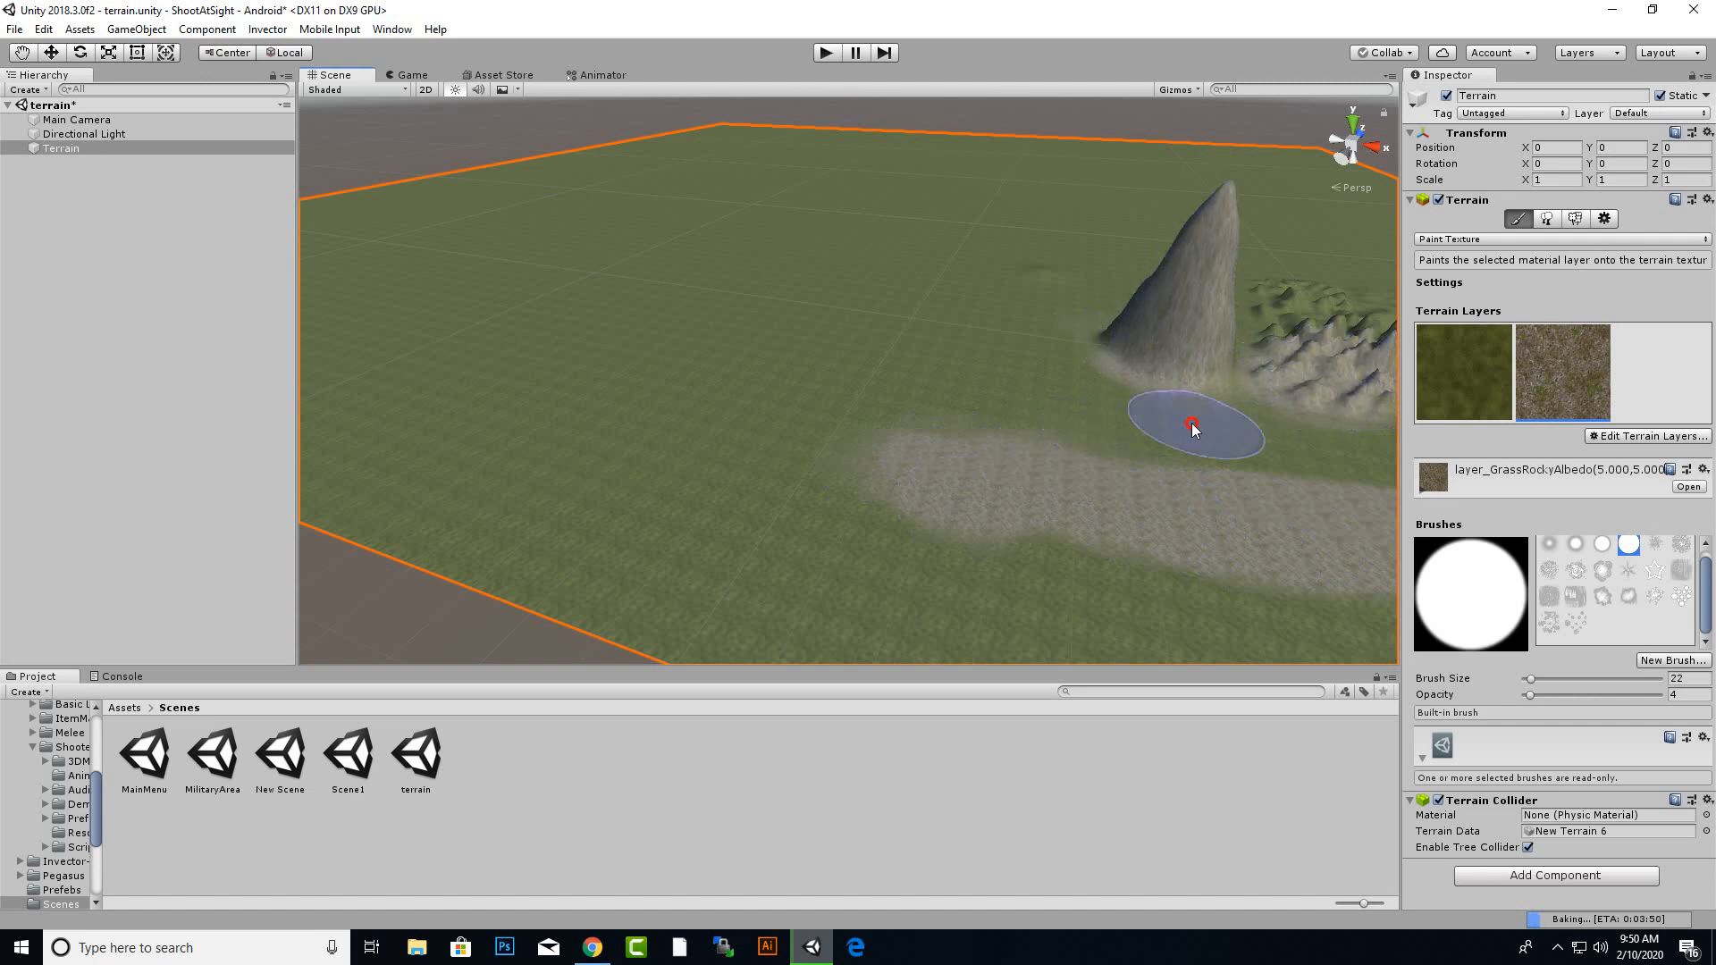
pyautogui.moveTo(1015, 528); pyautogui.dragTo(793, 548, button='middle')
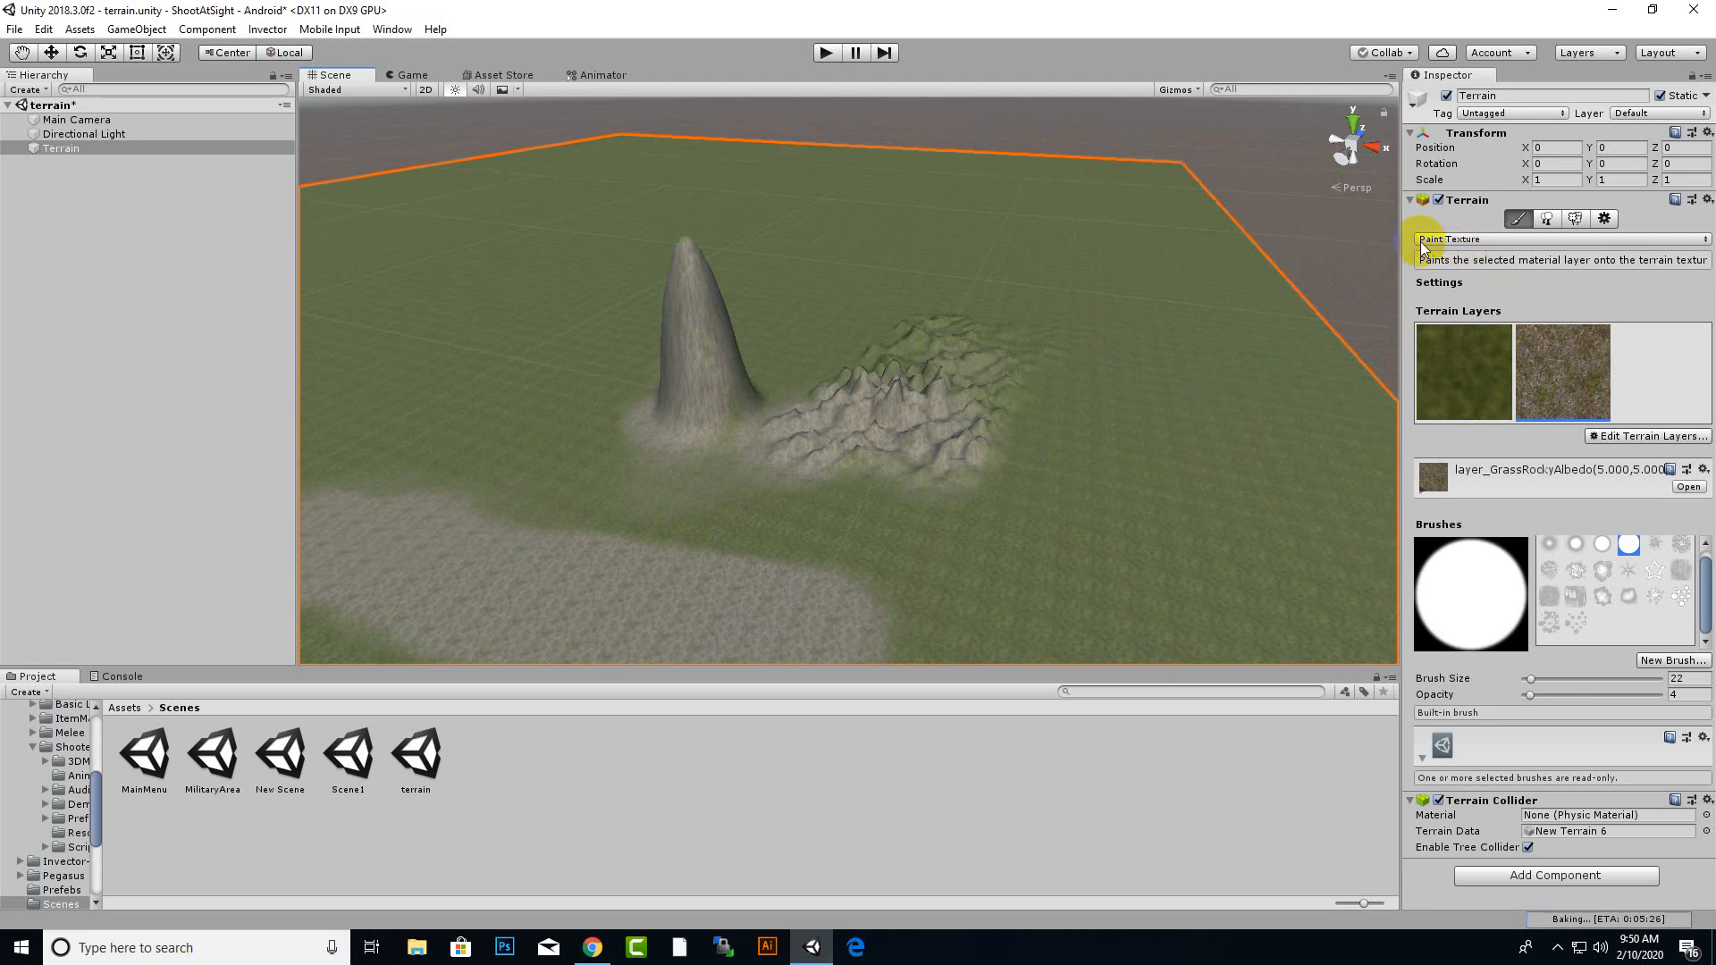
# - Switch the terrain tool to Set Height and flatten the whole terrain at height 5
pyautogui.click(1471, 241)
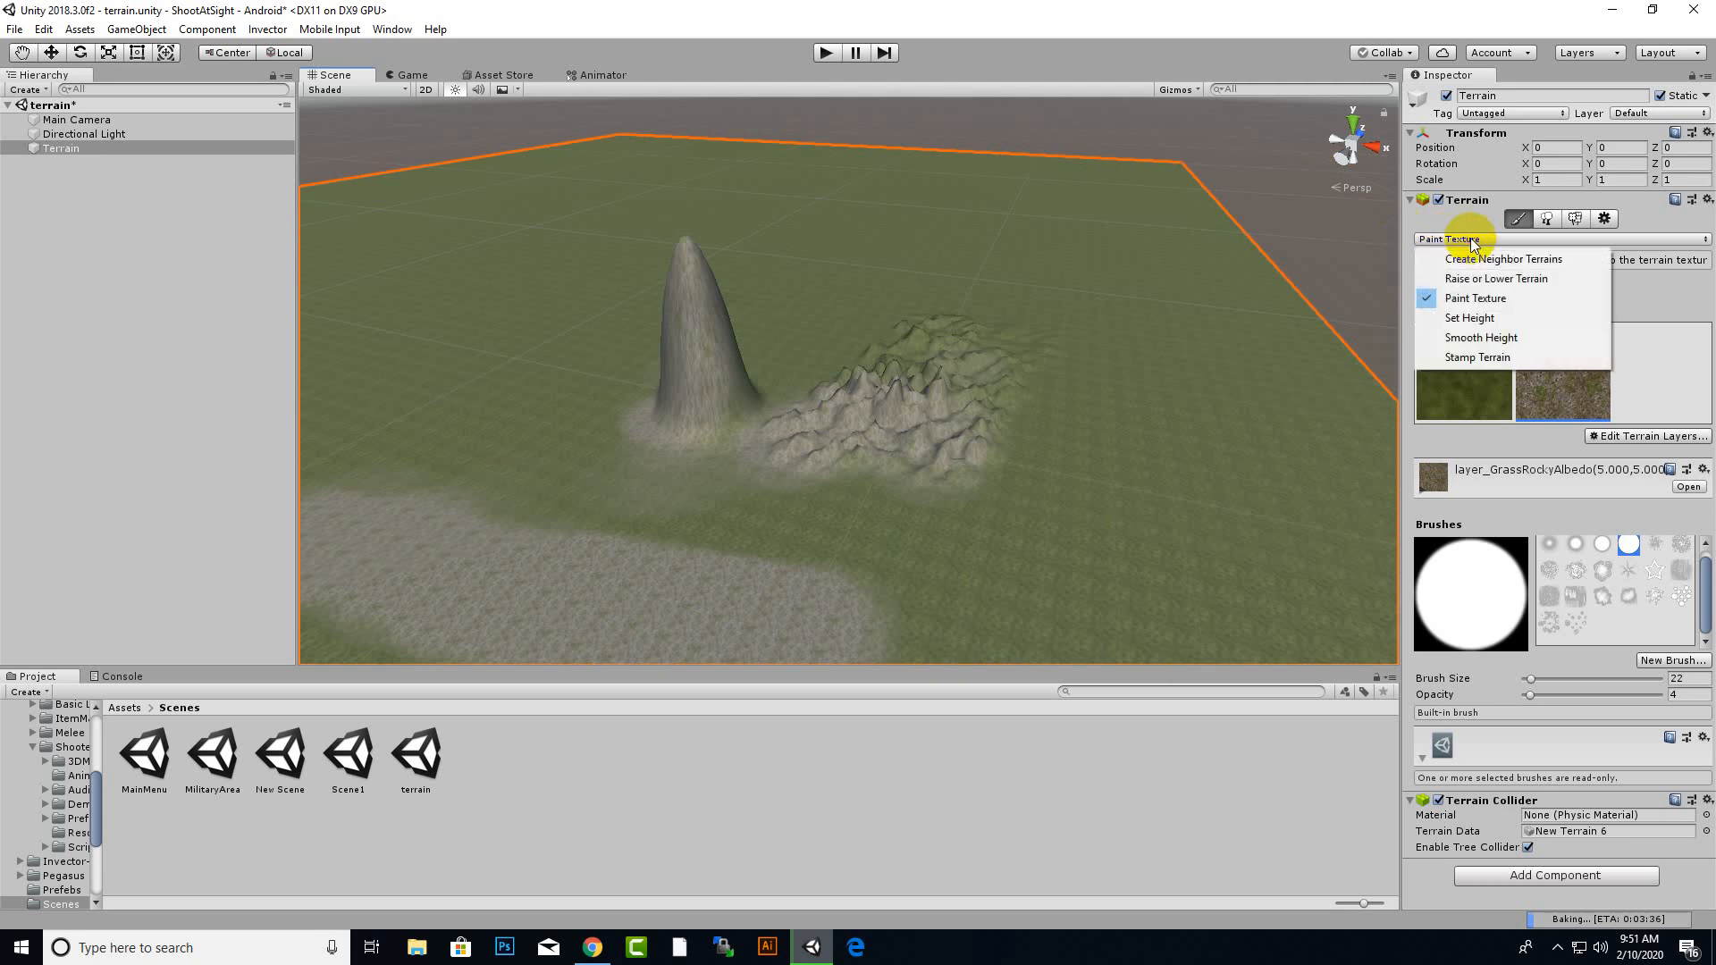
pyautogui.click(1470, 320)
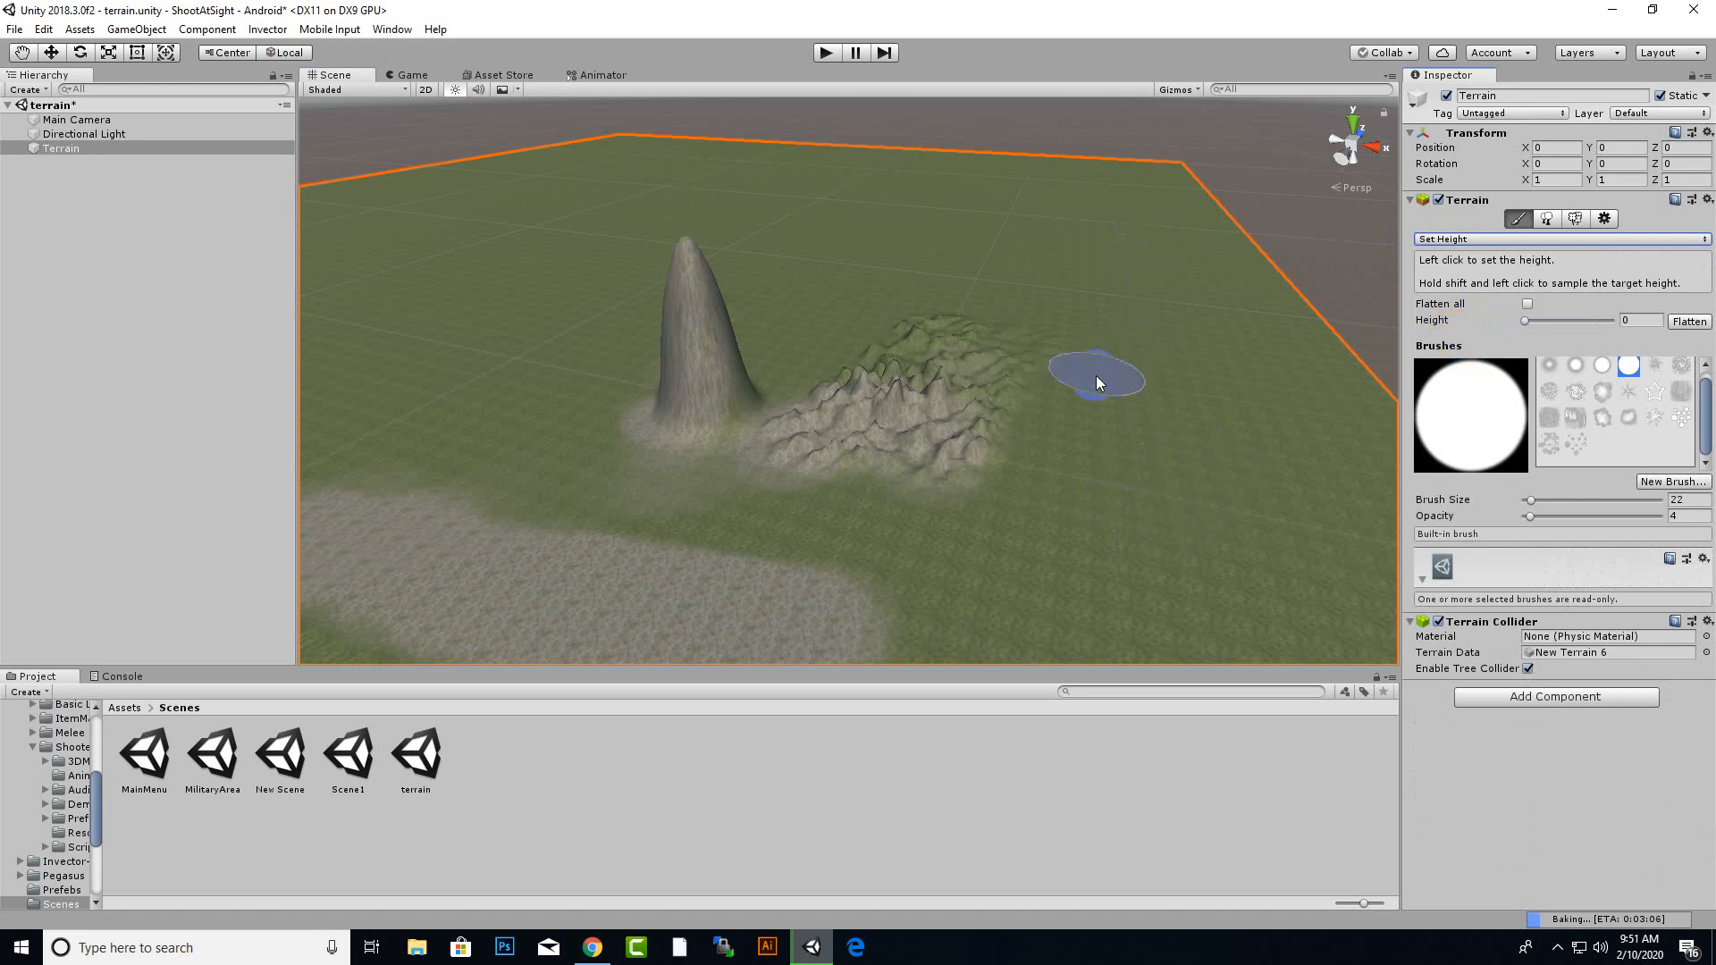
pyautogui.click(1636, 323)
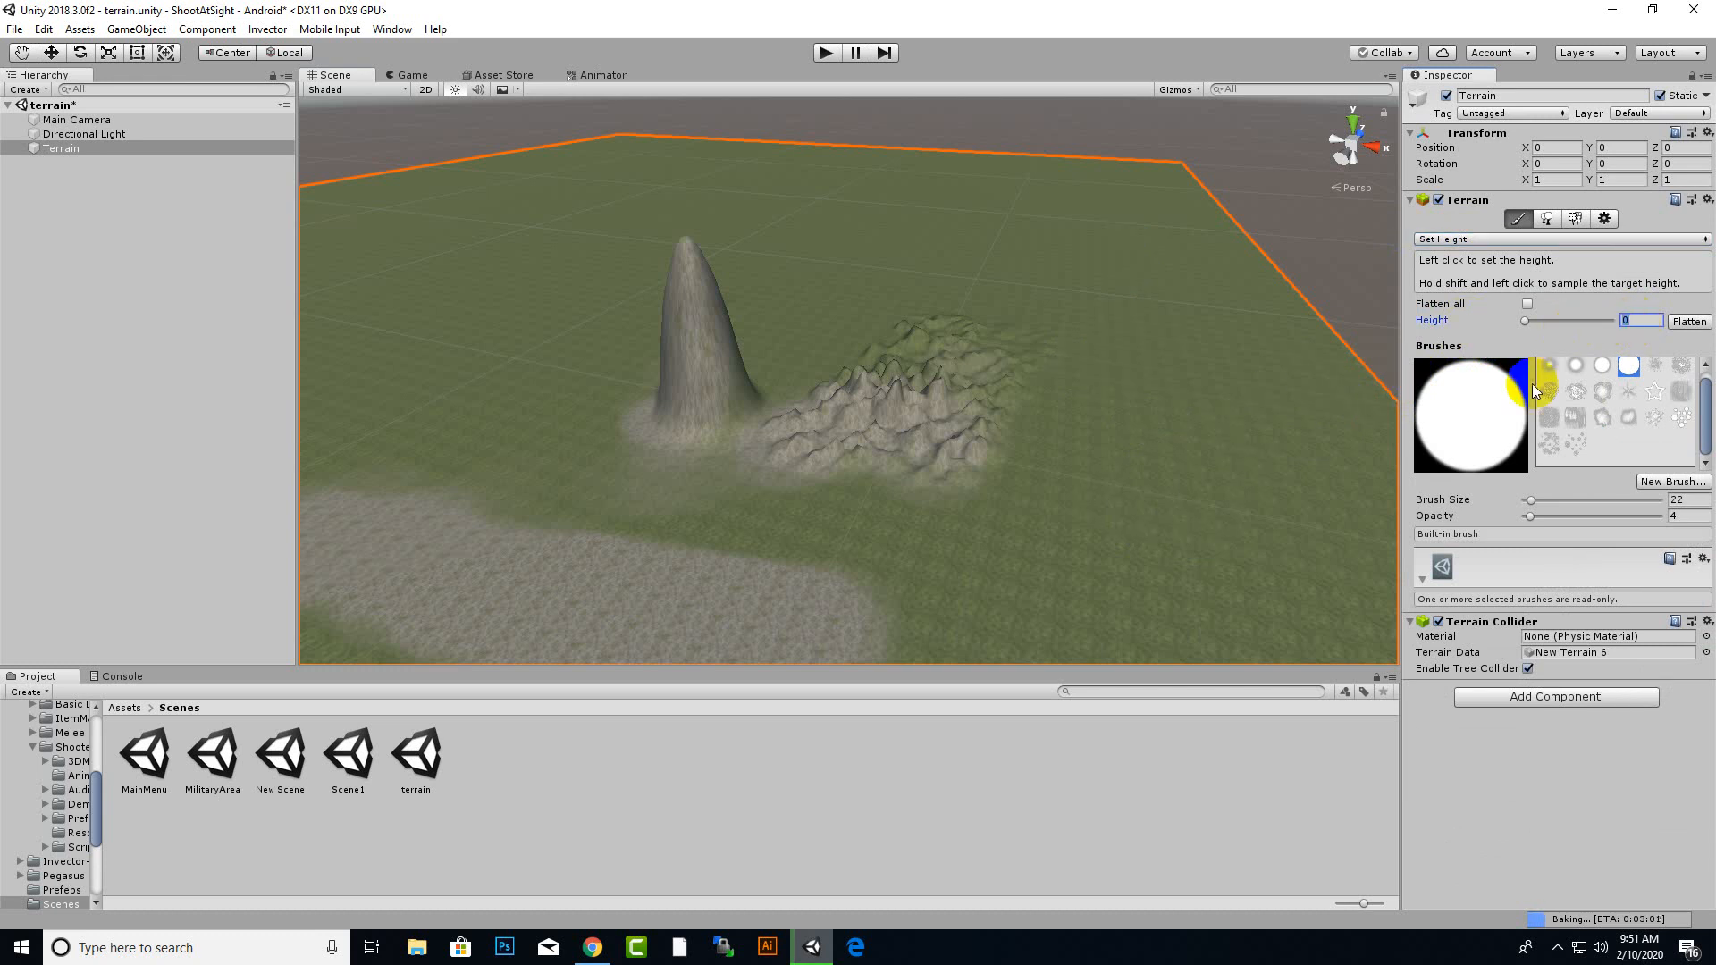
pyautogui.write('5')
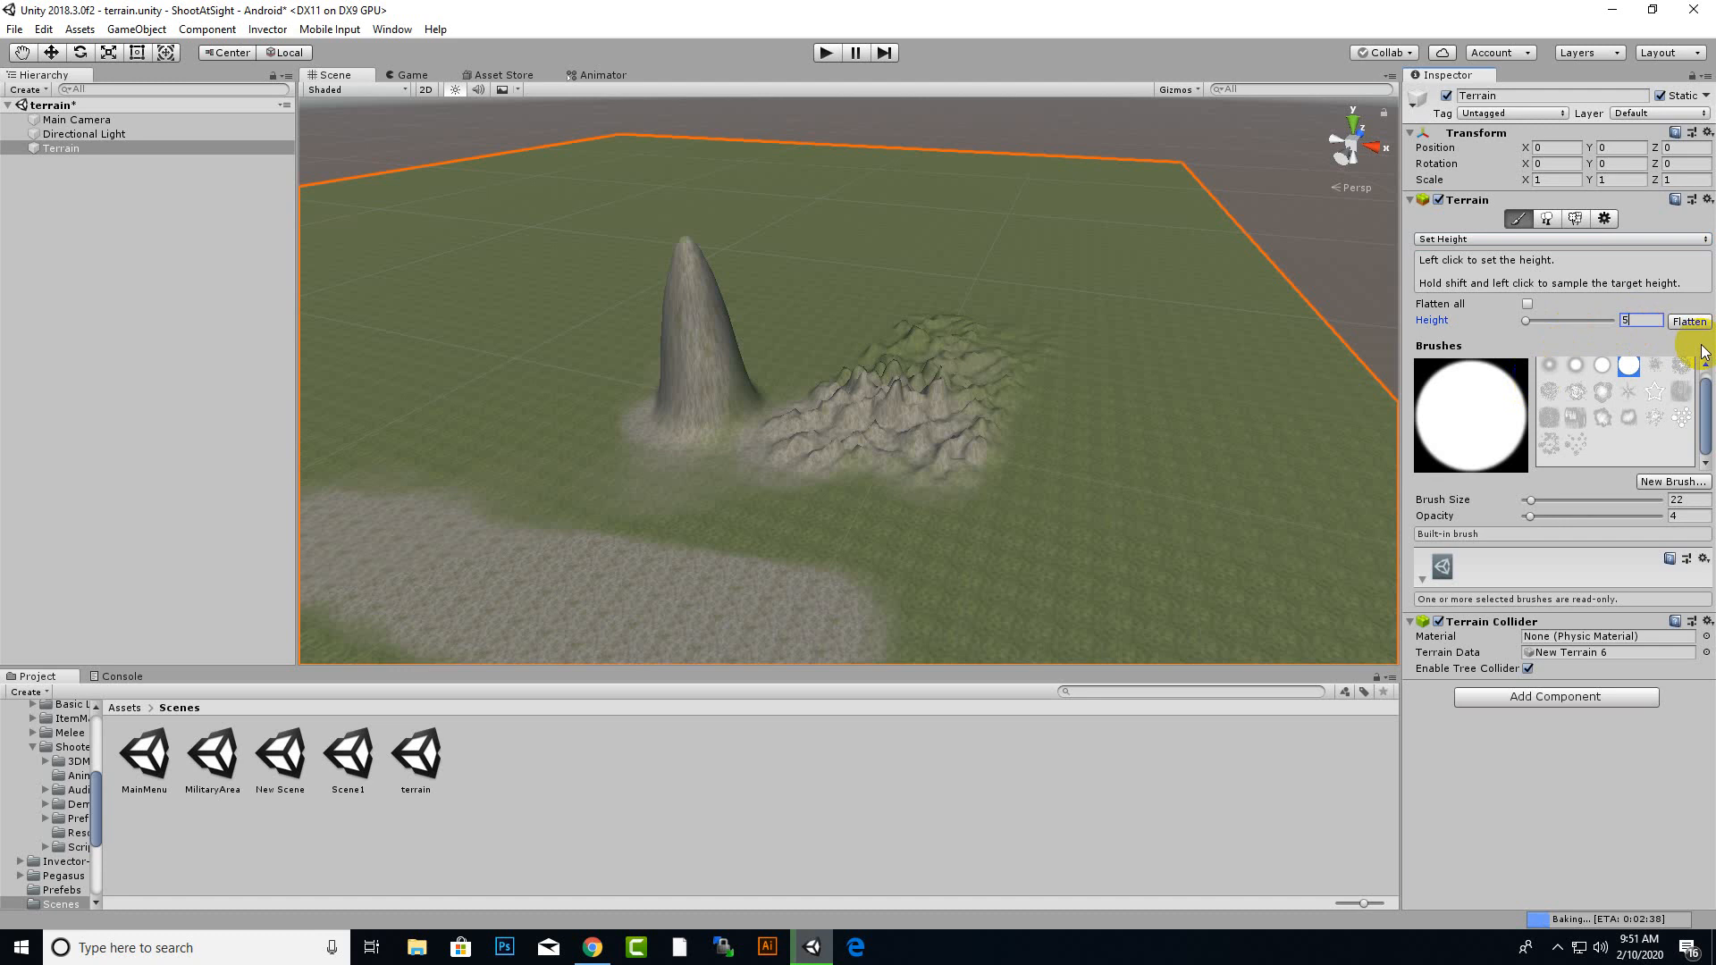
pyautogui.click(1688, 322)
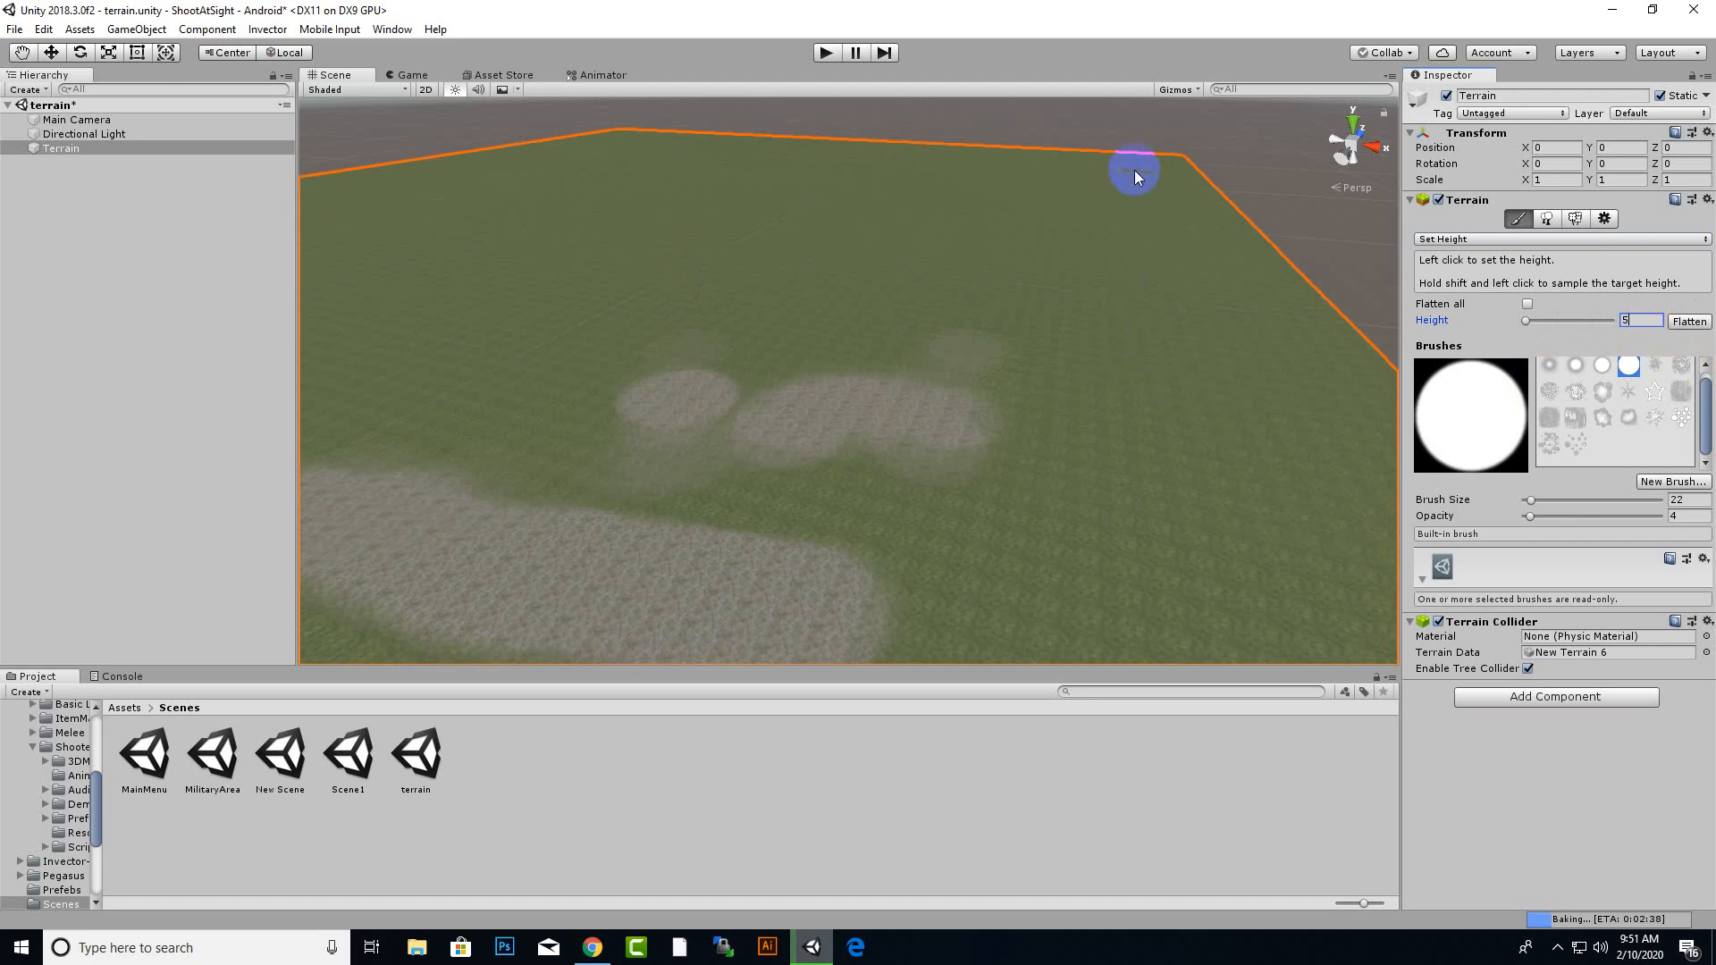
# - Set the terrain height to 1 and flatten the whole terrain again
pyautogui.scroll(-2, 1085, 424)
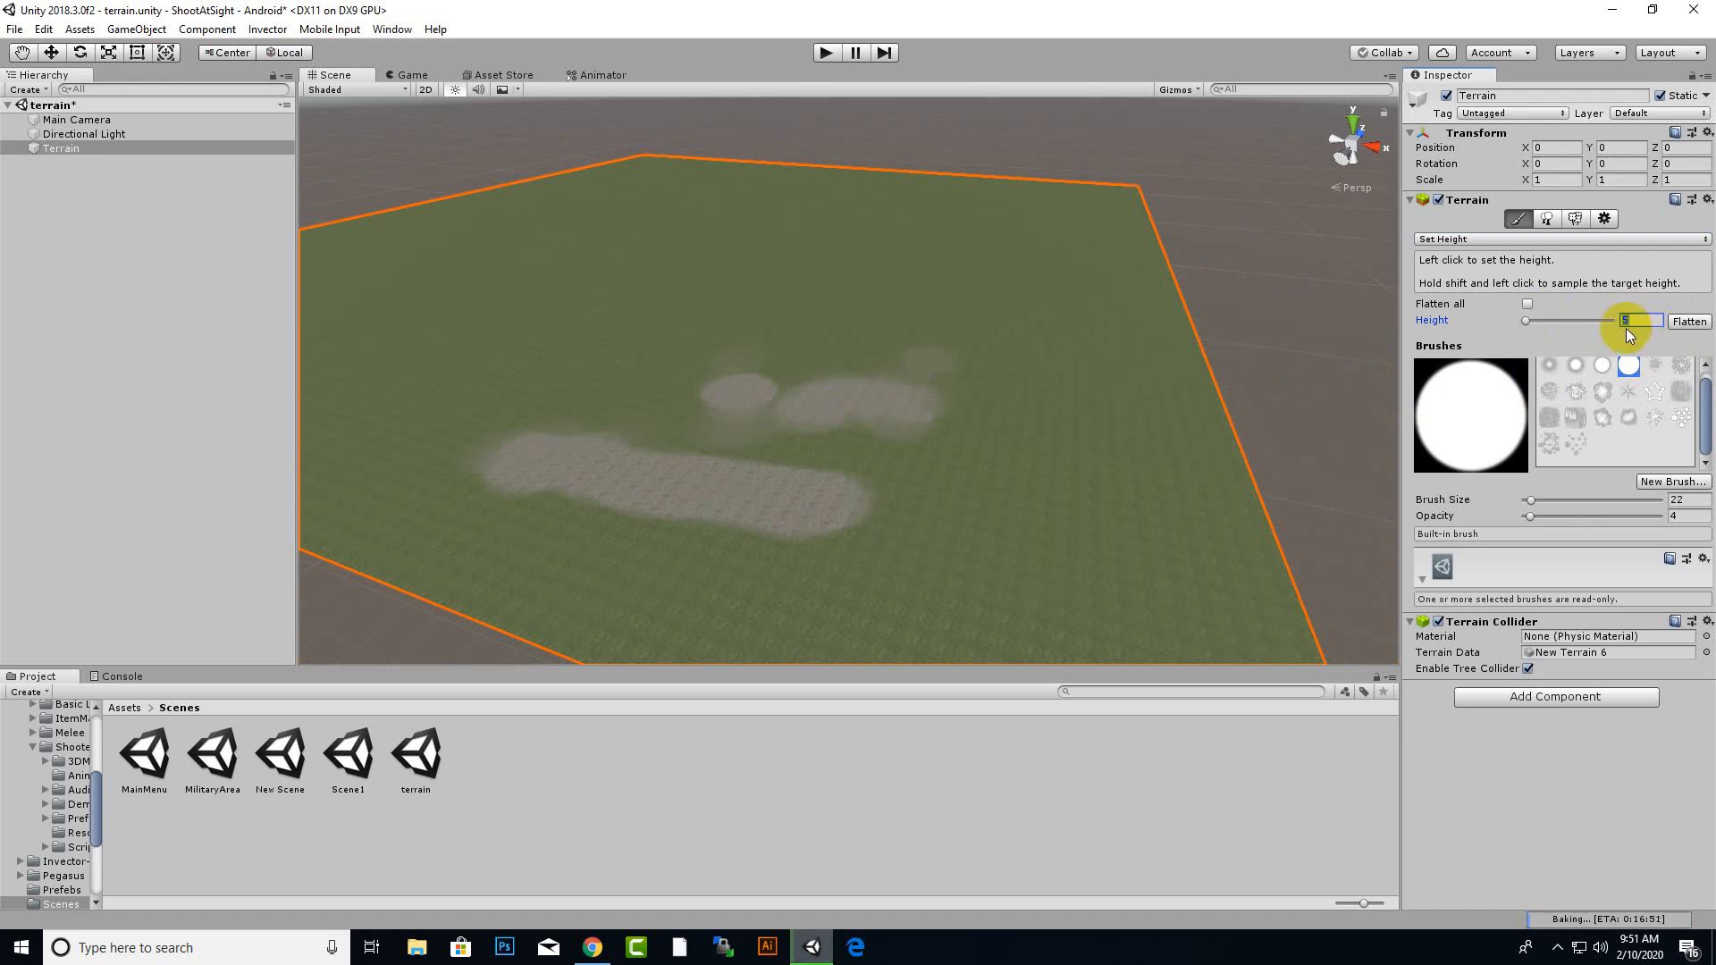
pyautogui.click(1680, 324)
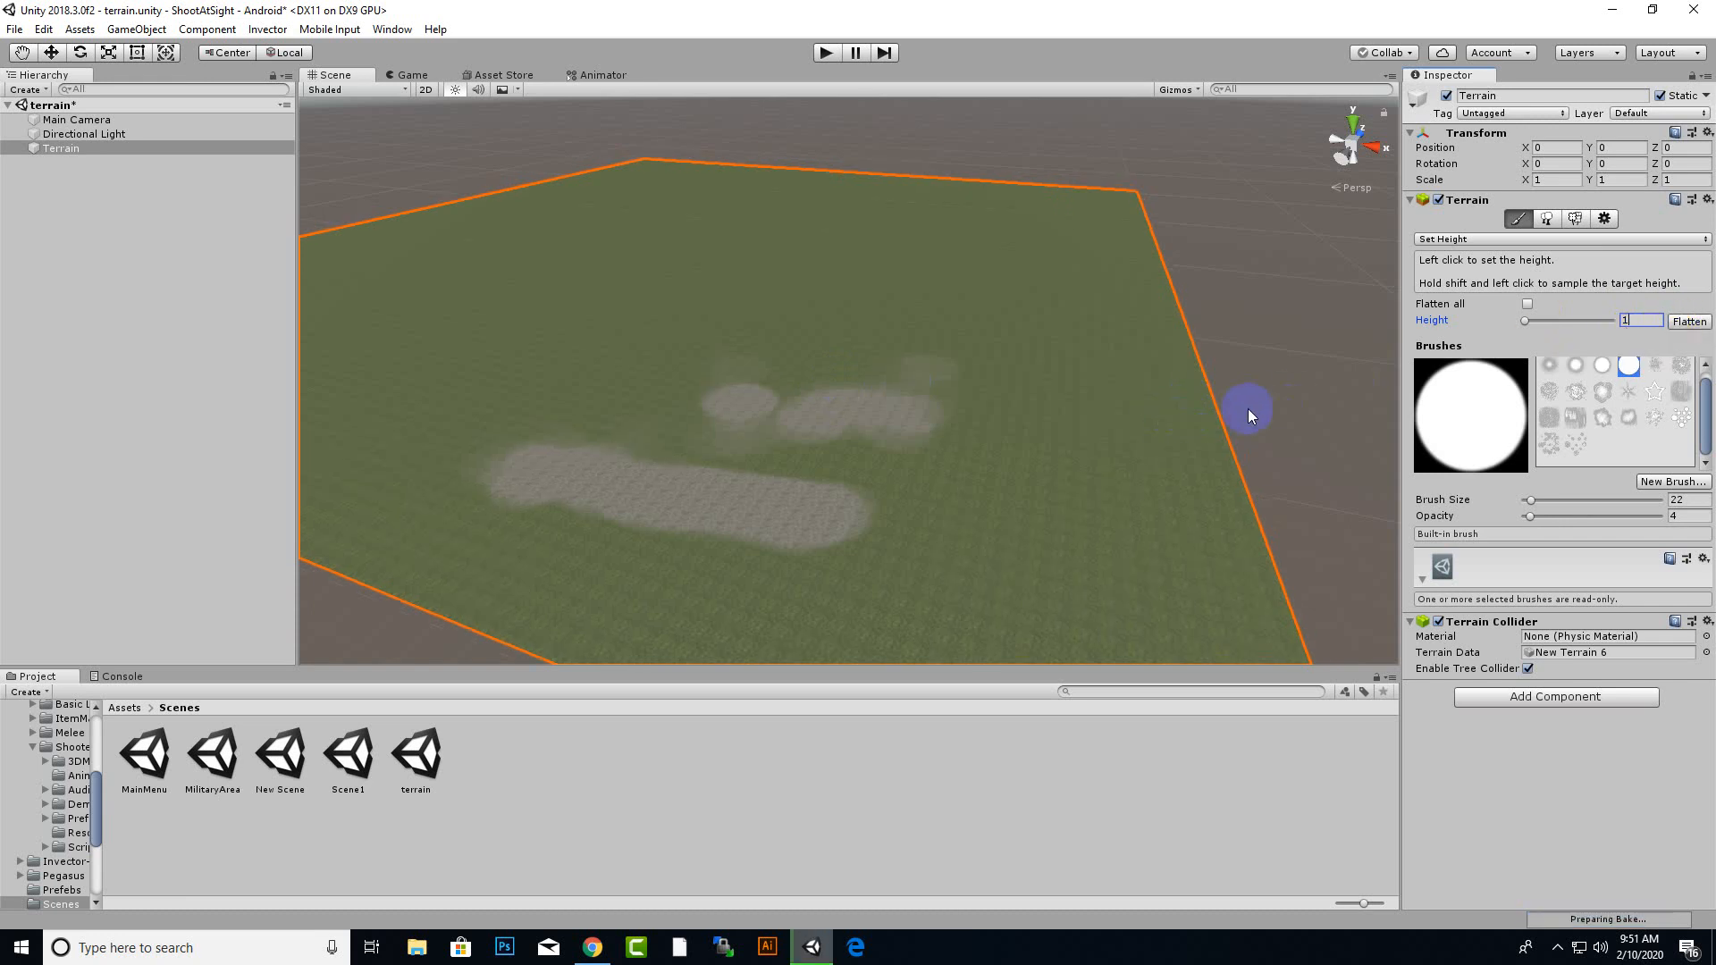
pyautogui.moveTo(1278, 394)
pyautogui.keyDown('alt'); pyautogui.mouseDown()
pyautogui.moveTo(1337, 273)
pyautogui.moveTo(1342, 318)
pyautogui.moveTo(1290, 360)
pyautogui.mouseUp(); pyautogui.keyUp('alt')
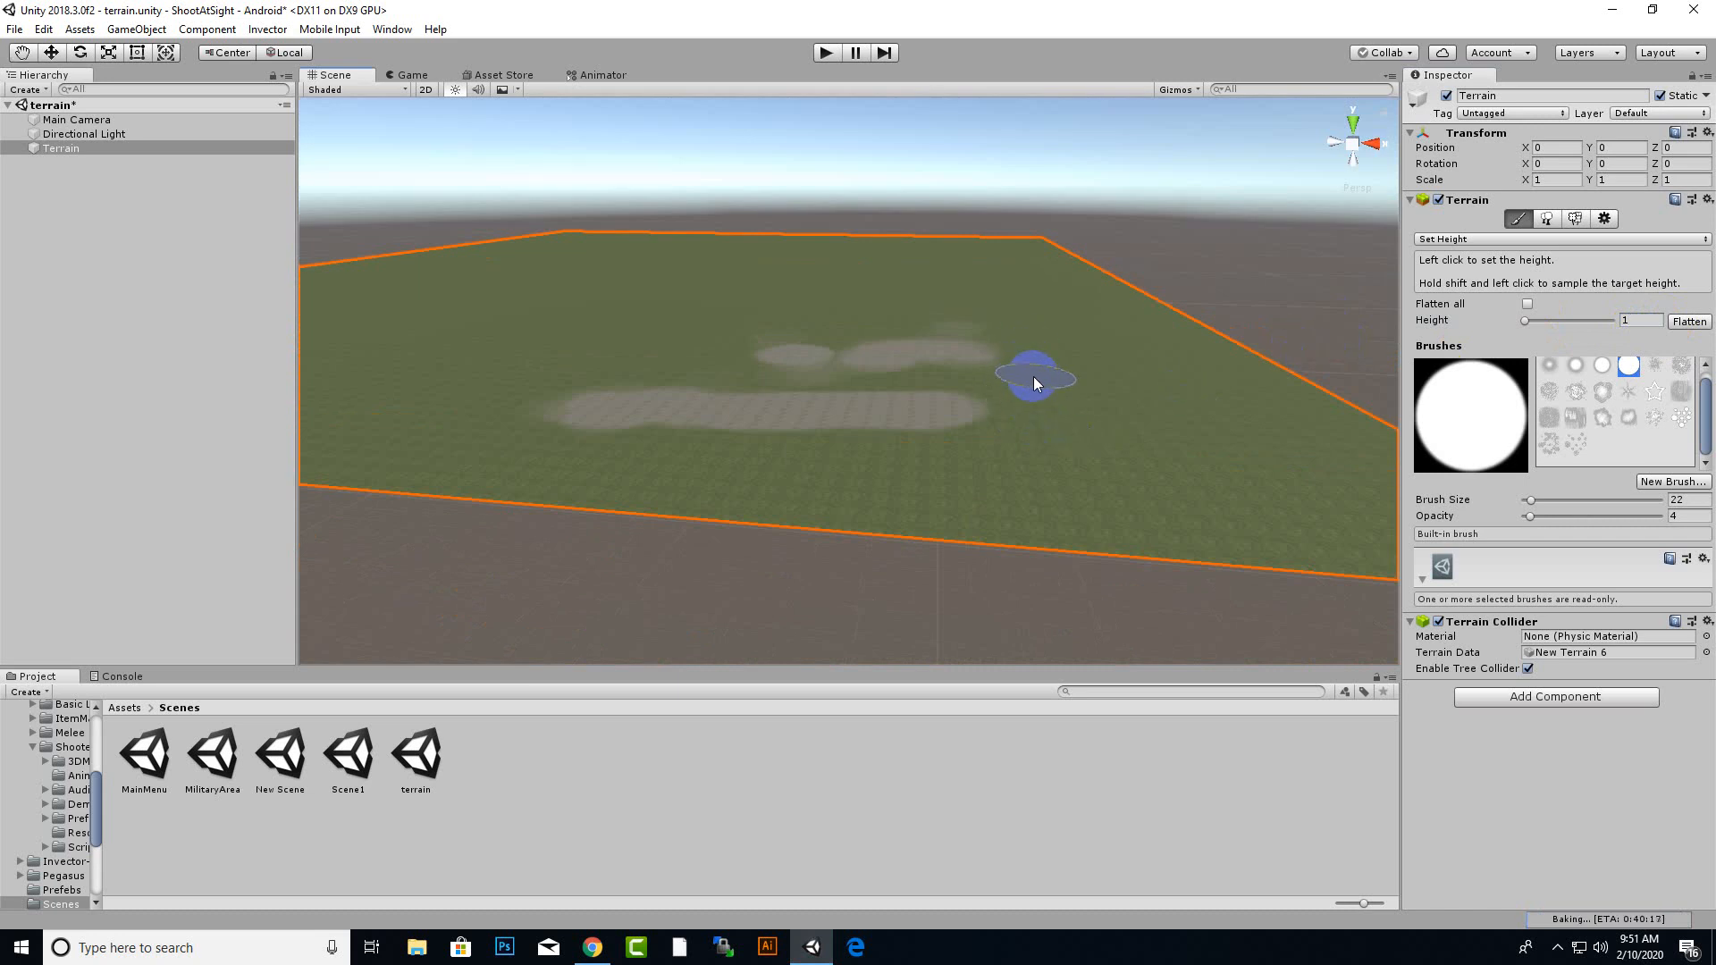
pyautogui.click(1628, 238)
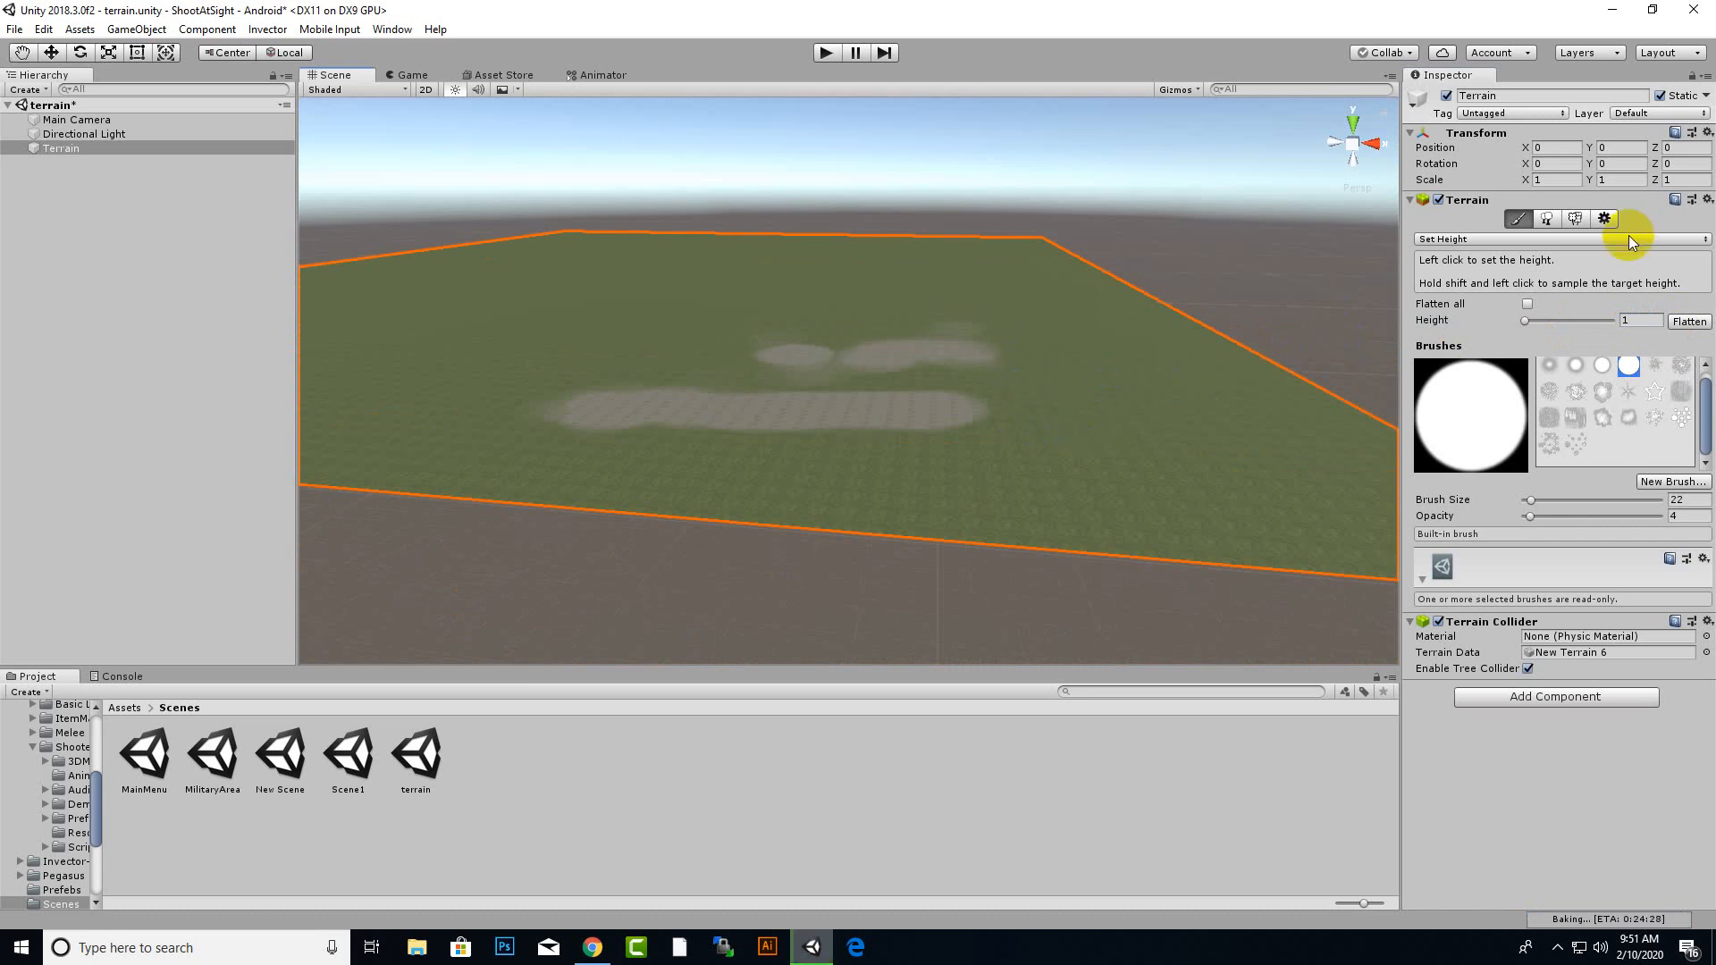
pyautogui.click(1539, 239)
pyautogui.click(1472, 338)
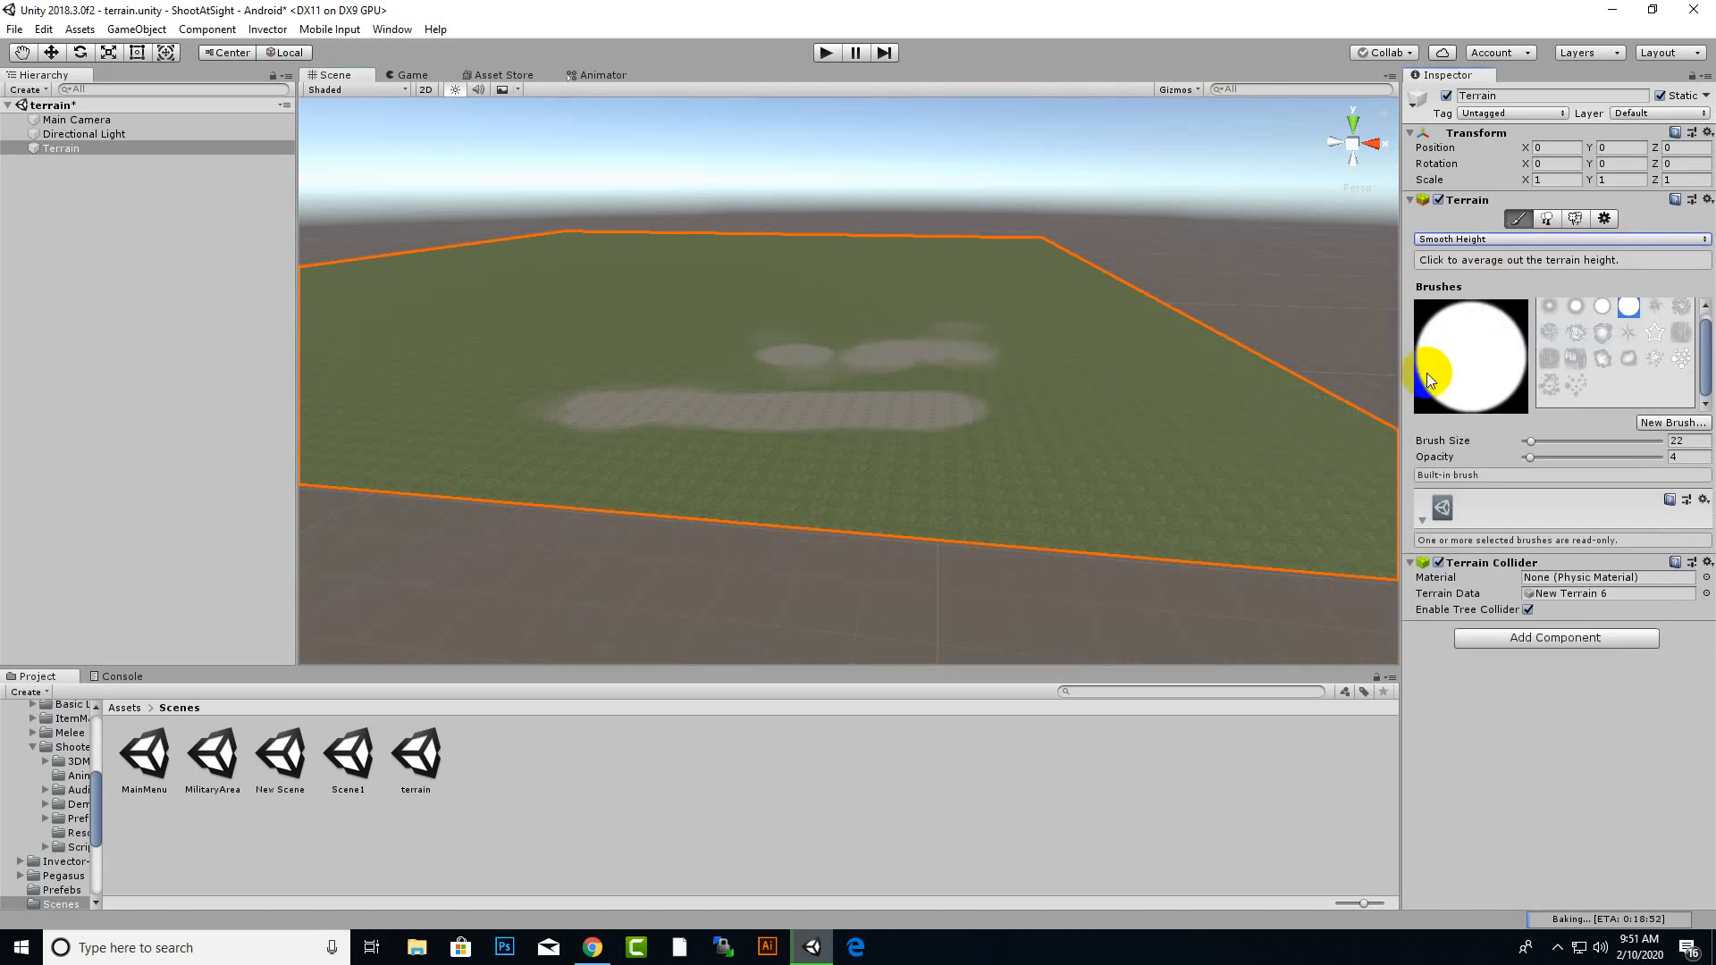
# - Switch to Raise or Lower Terrain and raise two adjacent hills beside the painted rocky patches
pyautogui.click(1523, 244)
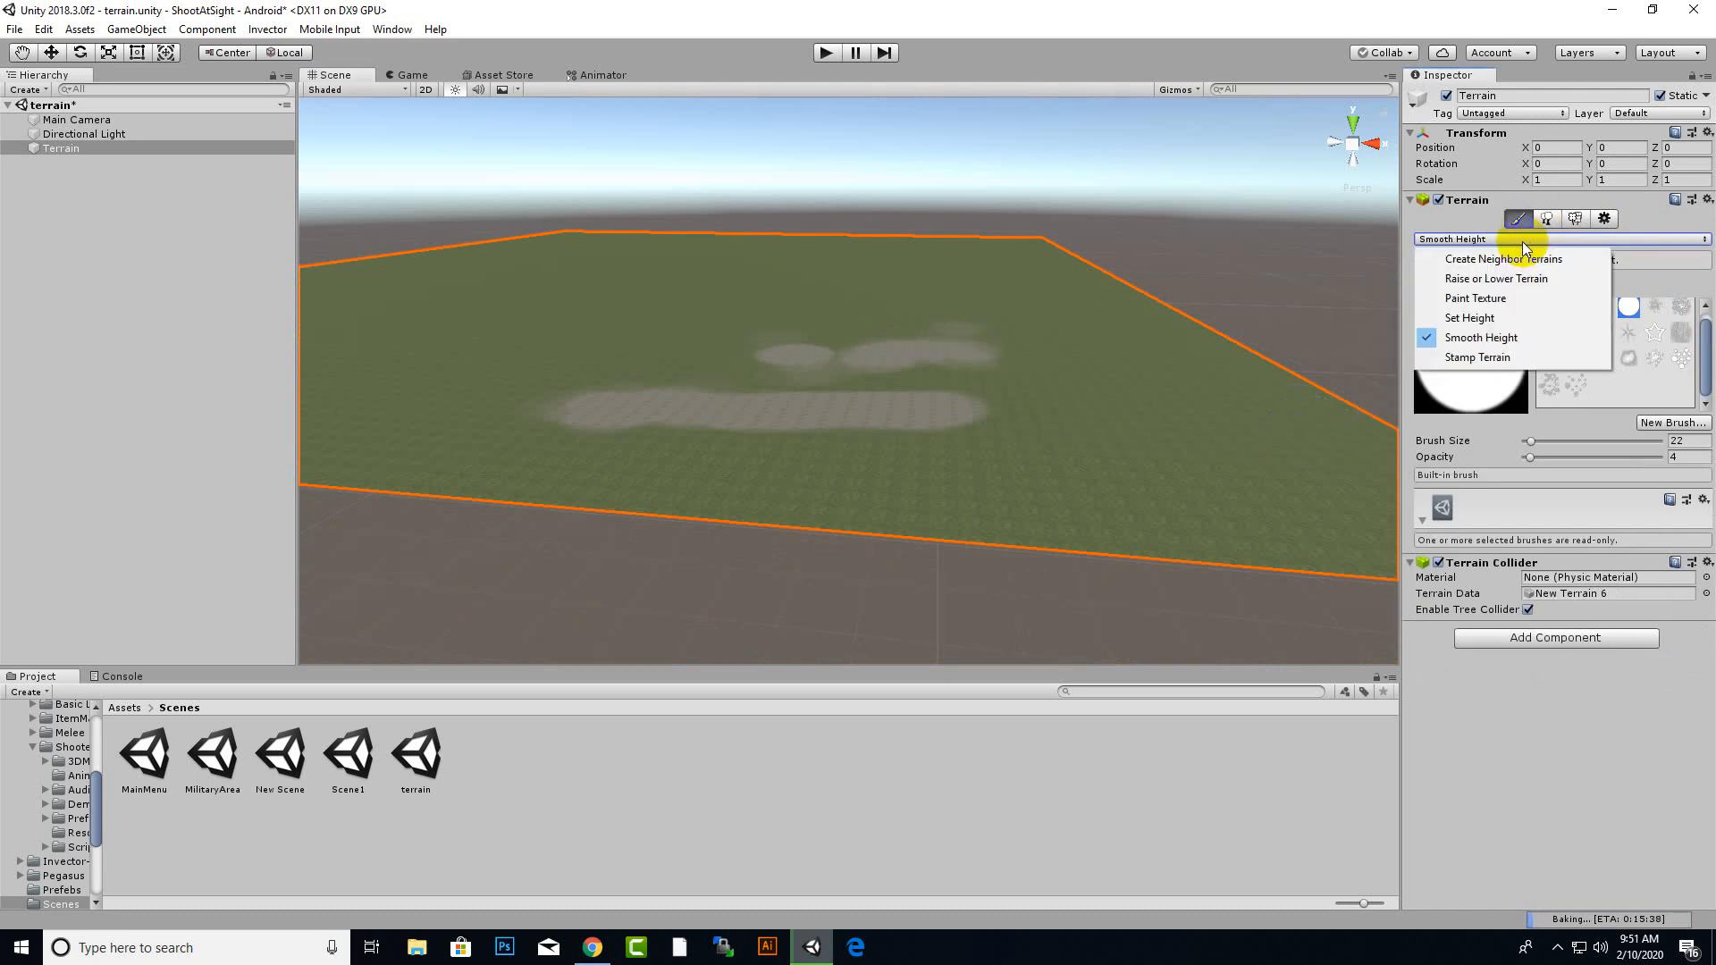
pyautogui.click(1505, 276)
pyautogui.moveTo(919, 448)
pyautogui.mouseDown()
pyautogui.moveTo(1010, 448)
pyautogui.moveTo(865, 478)
pyautogui.moveTo(880, 452)
pyautogui.moveTo(929, 457)
pyautogui.mouseUp()
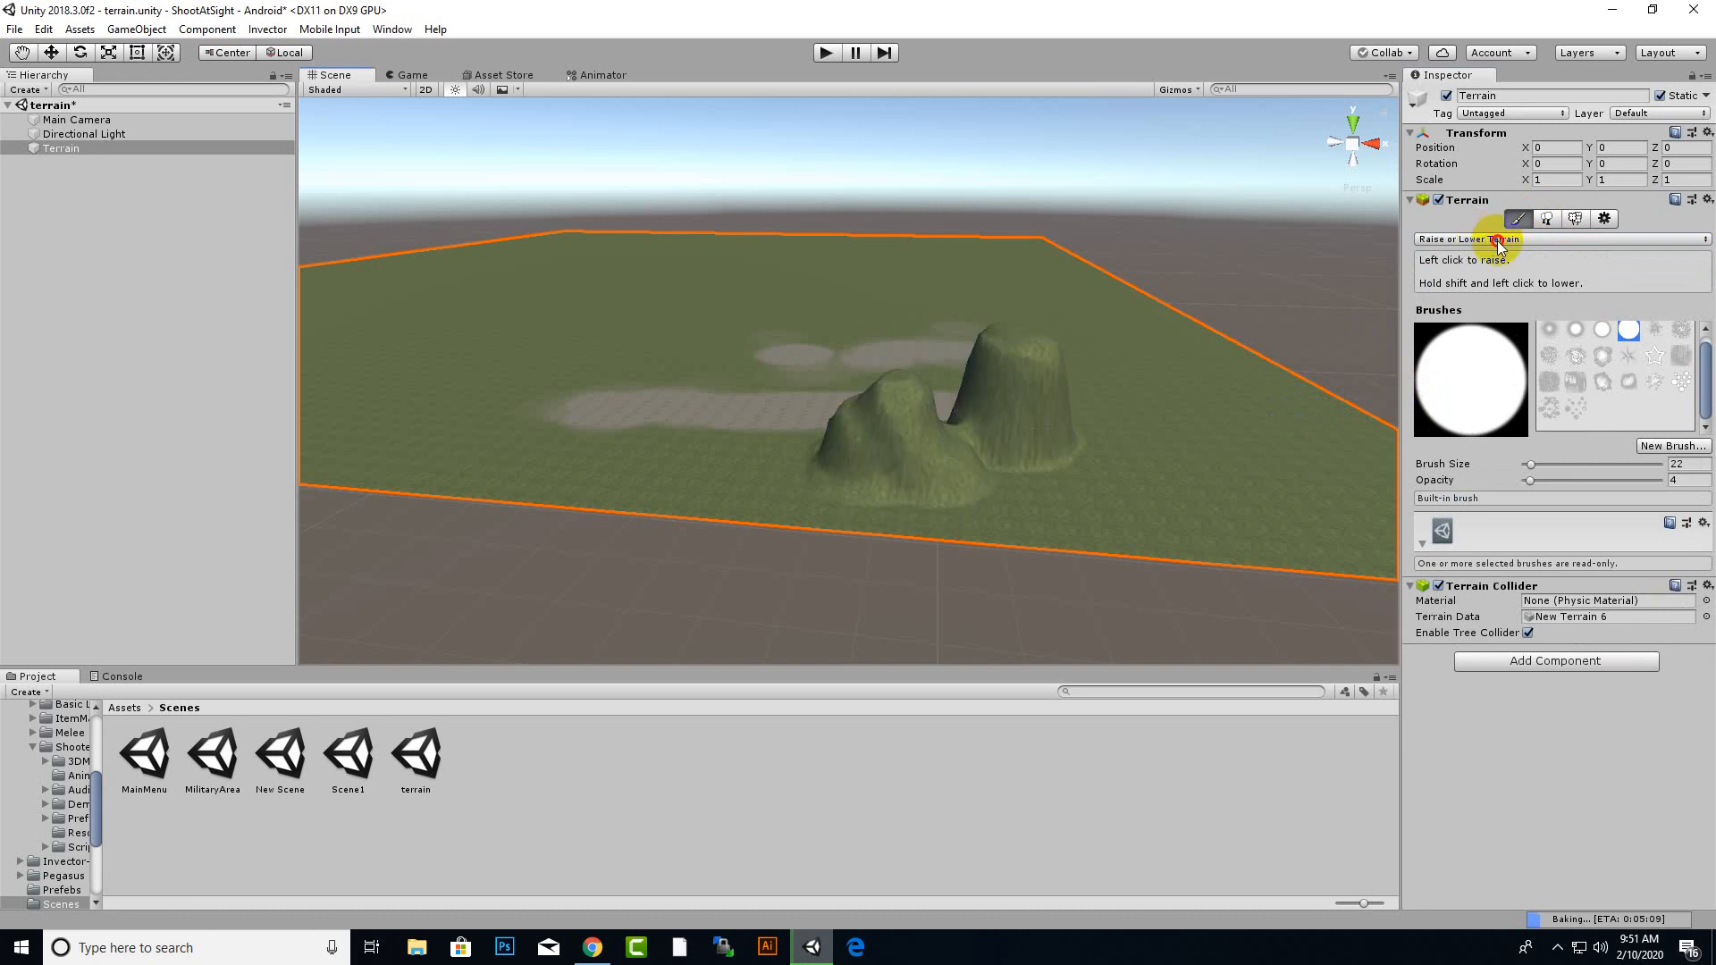
# - Switch to Smooth Height and smooth the dip between the two hills
pyautogui.click(1492, 240)
pyautogui.click(1484, 336)
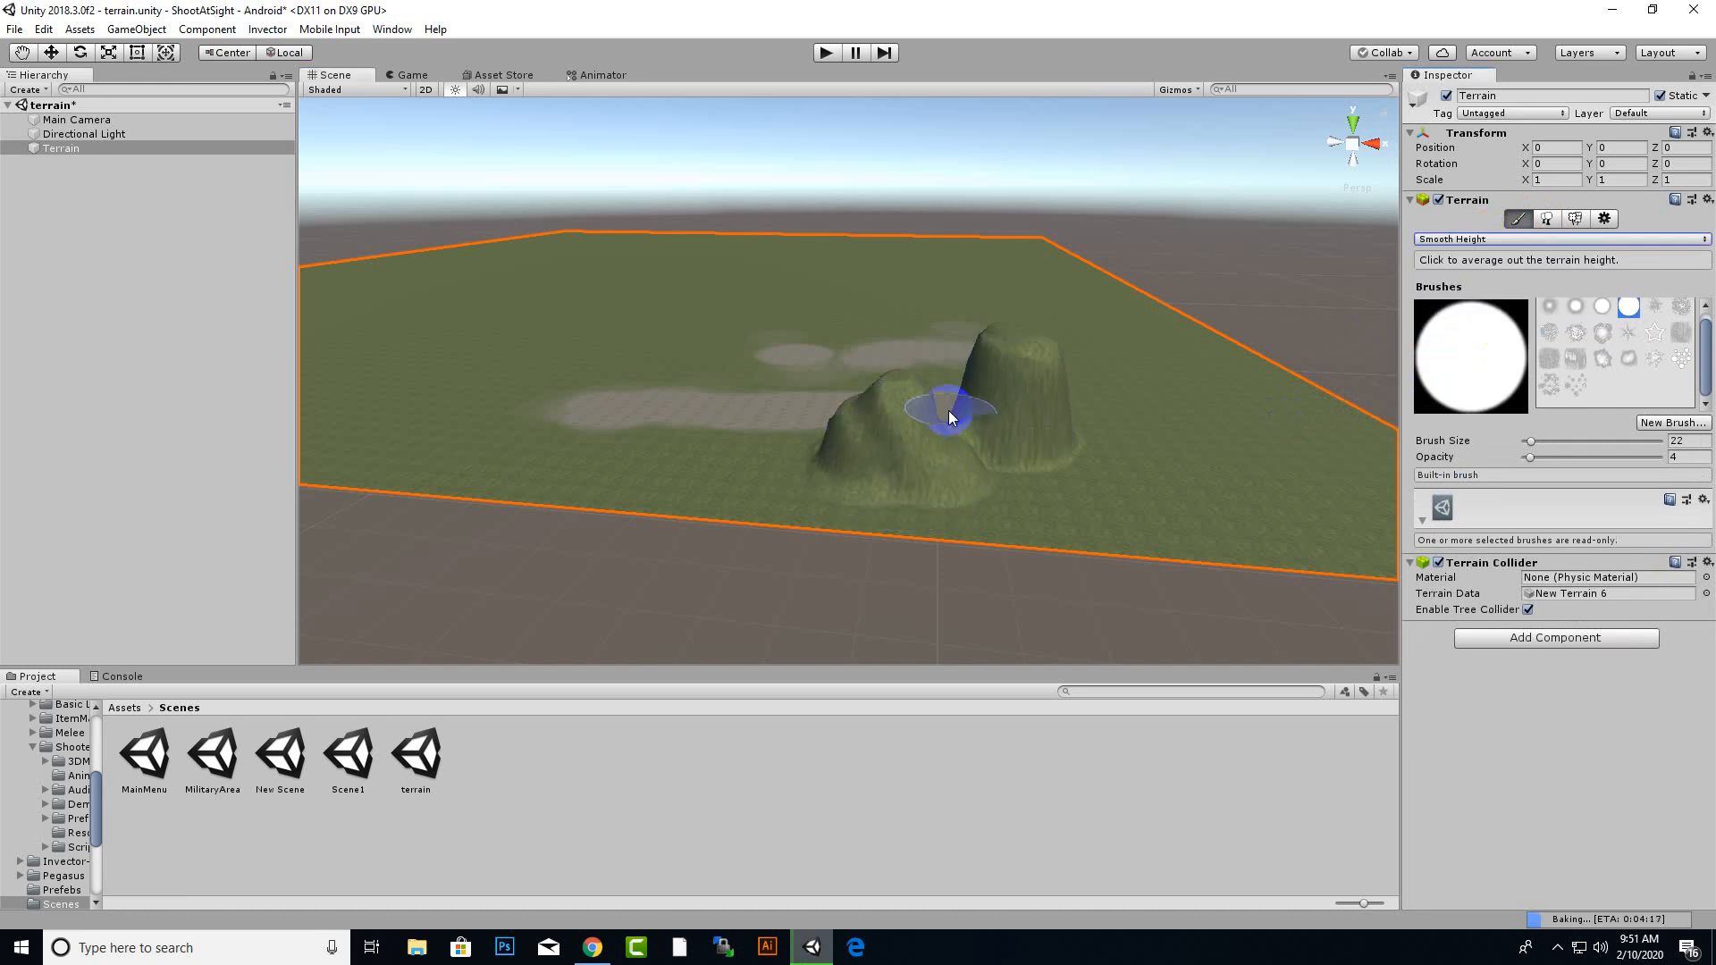
pyautogui.moveTo(929, 419)
pyautogui.mouseDown()
pyautogui.moveTo(977, 419)
pyautogui.moveTo(920, 422)
pyautogui.moveTo(919, 406)
pyautogui.moveTo(978, 369)
pyautogui.moveTo(909, 386)
pyautogui.moveTo(923, 396)
pyautogui.moveTo(907, 418)
pyautogui.moveTo(942, 427)
pyautogui.moveTo(957, 396)
pyautogui.moveTo(930, 429)
pyautogui.moveTo(930, 403)
pyautogui.moveTo(948, 428)
pyautogui.moveTo(920, 426)
pyautogui.moveTo(965, 421)
pyautogui.moveTo(913, 434)
pyautogui.moveTo(952, 421)
pyautogui.mouseUp()
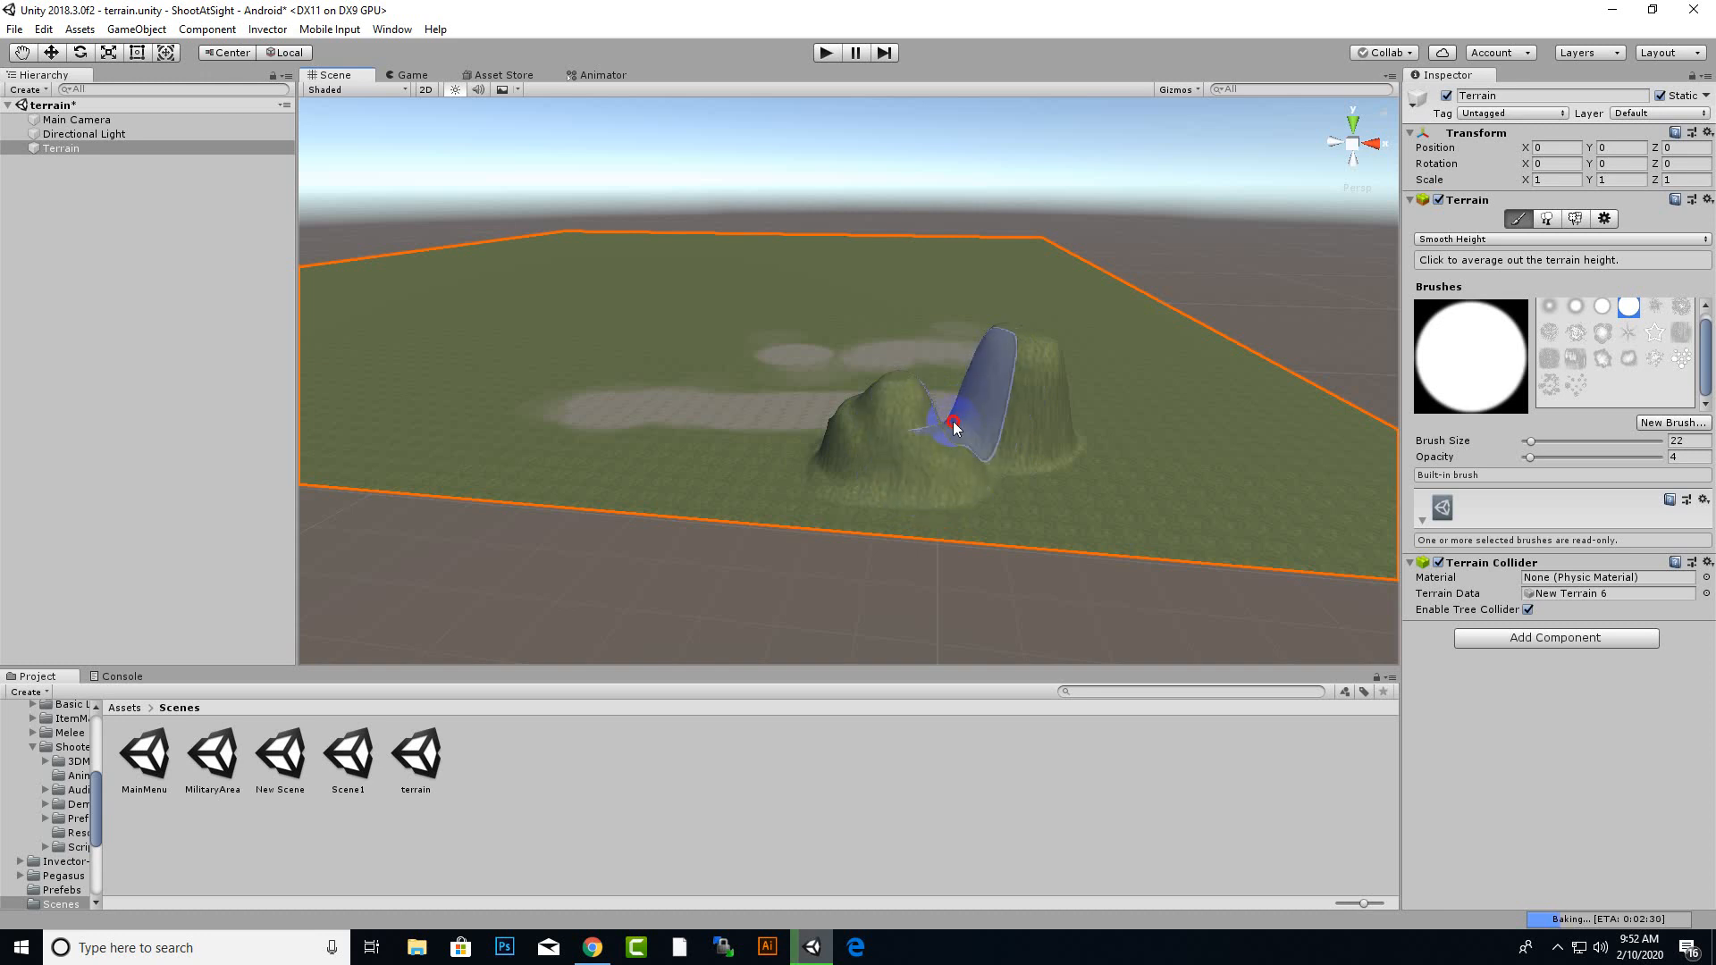
# - Switch to Stamp Terrain and stamp a cluster of spikes beside the hills with a rough streaked brush at stamp height 28
pyautogui.click(1501, 240)
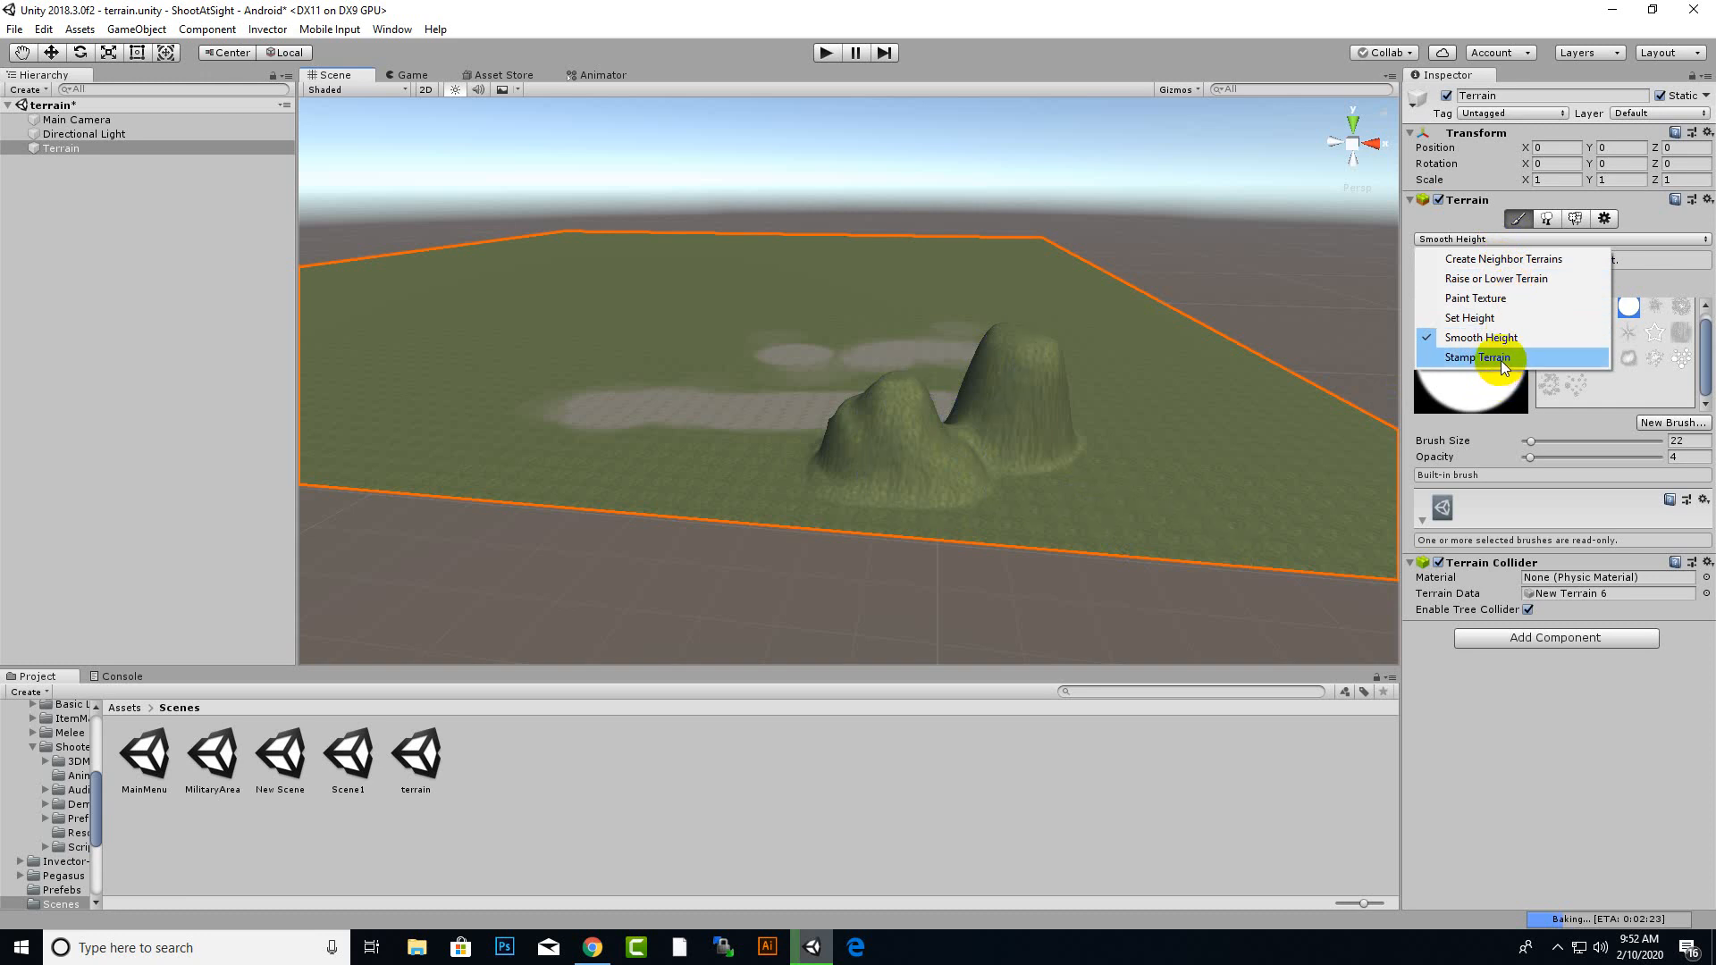
pyautogui.click(1499, 361)
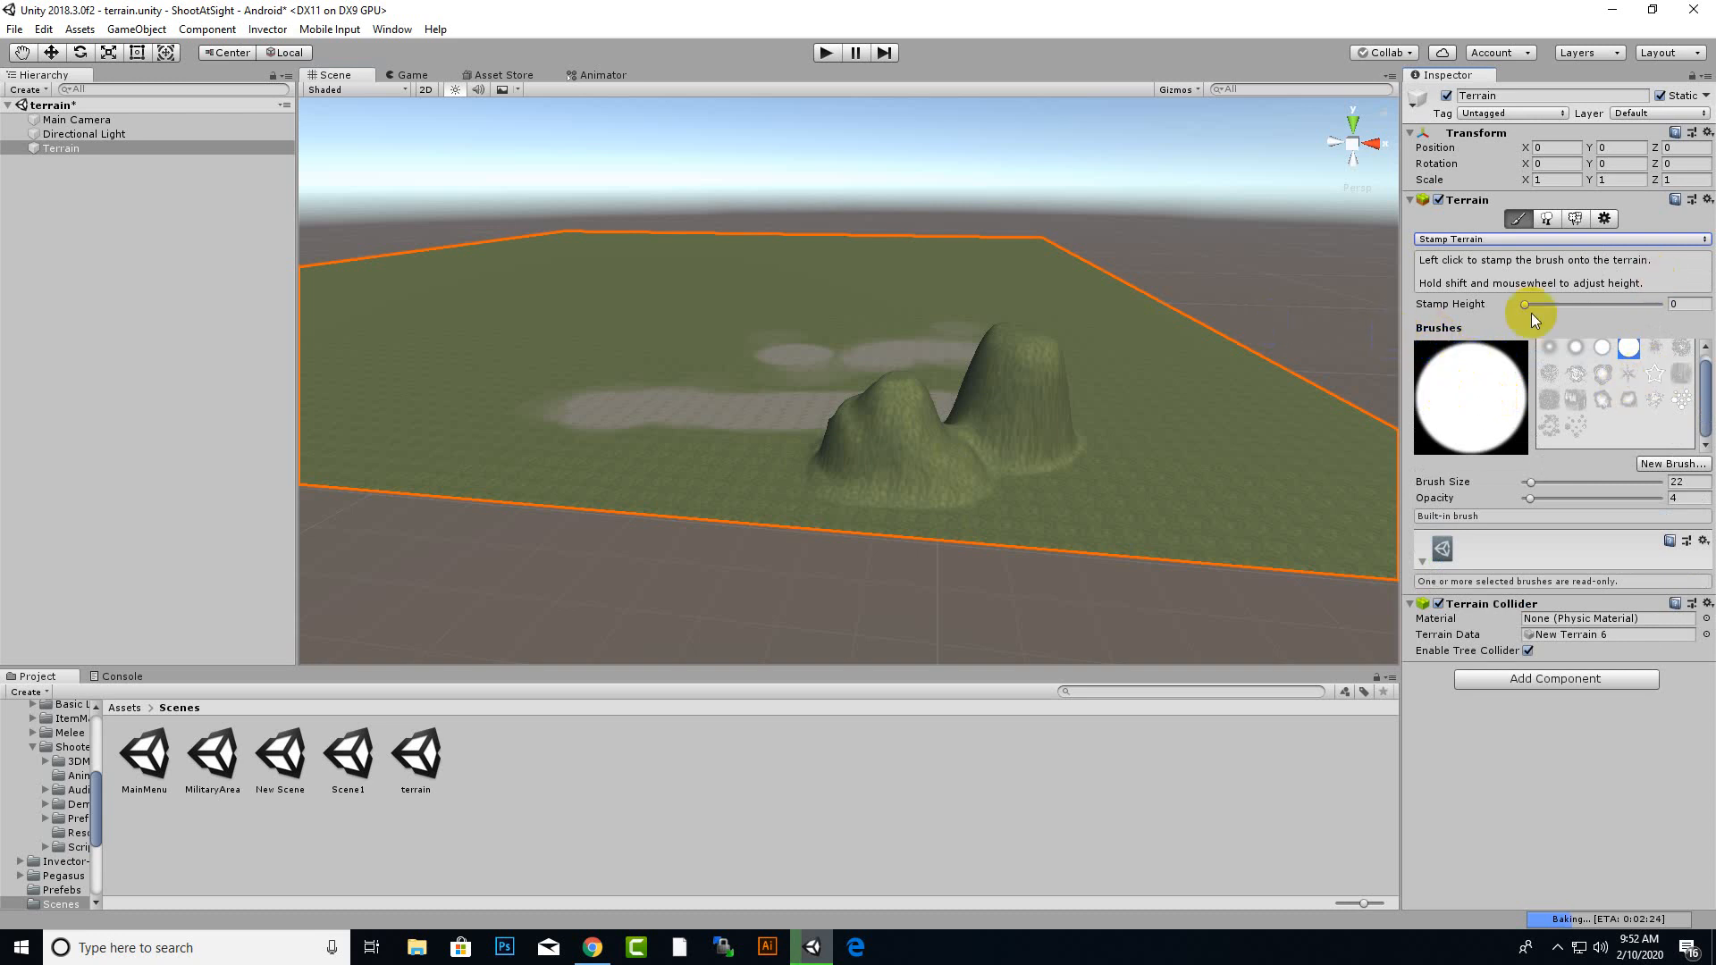
pyautogui.moveTo(1525, 304); pyautogui.dragTo(1530, 305)
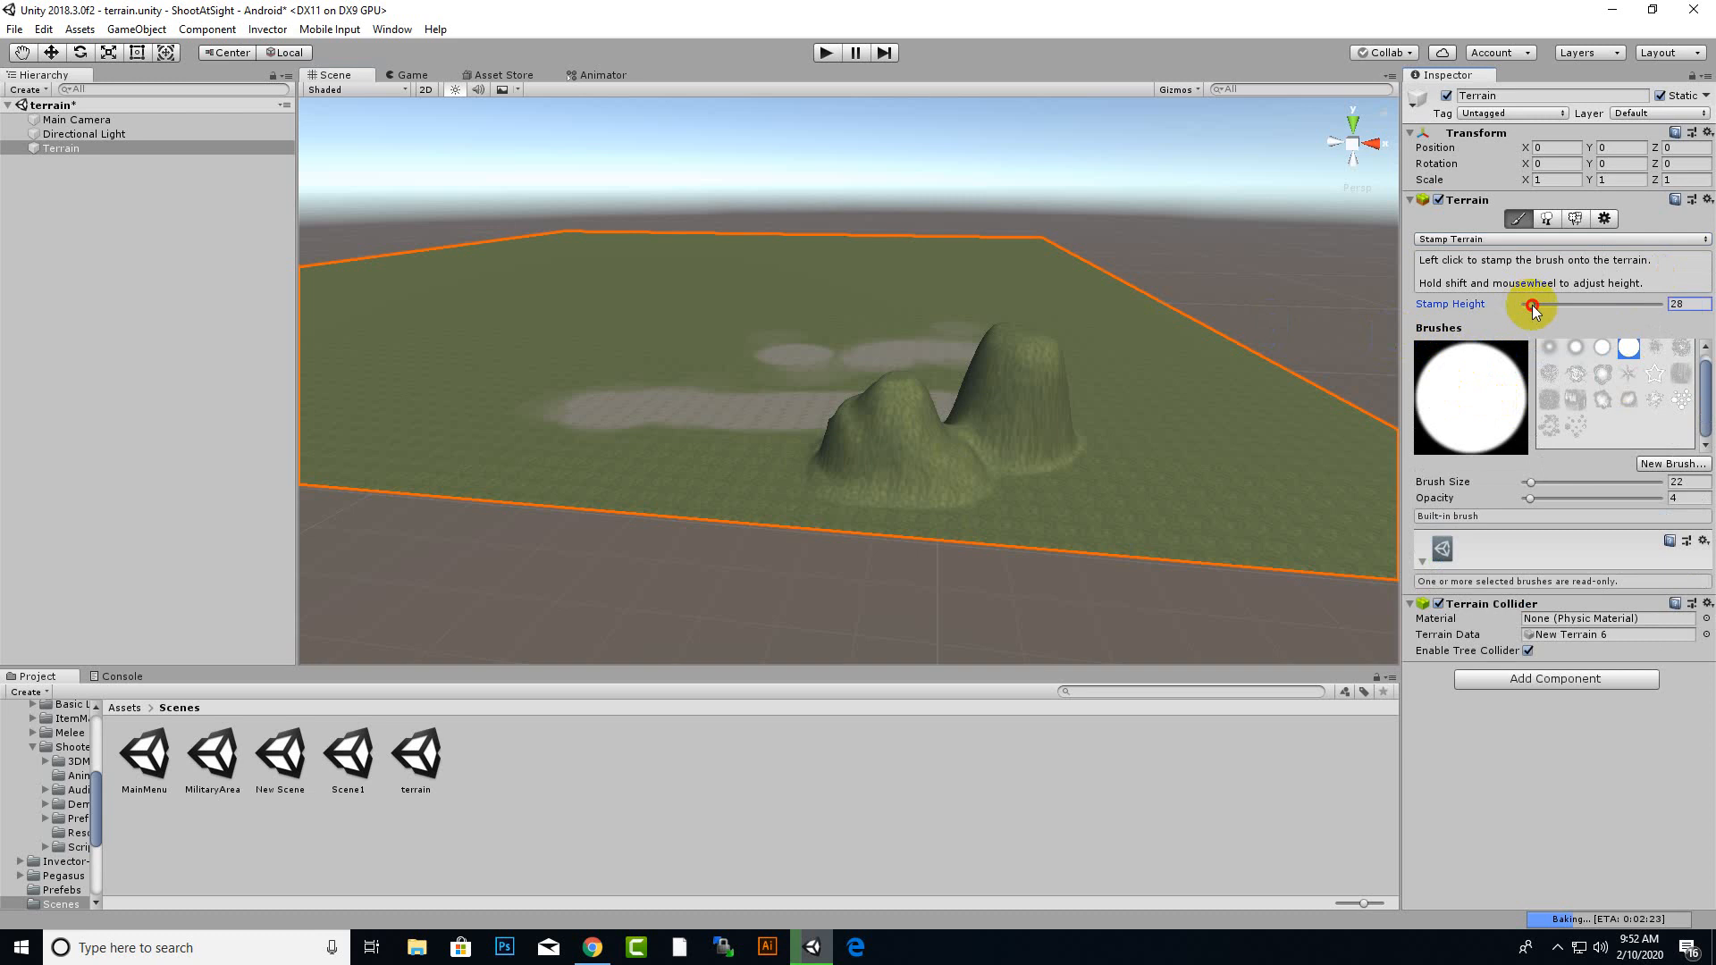
pyautogui.click(1680, 373)
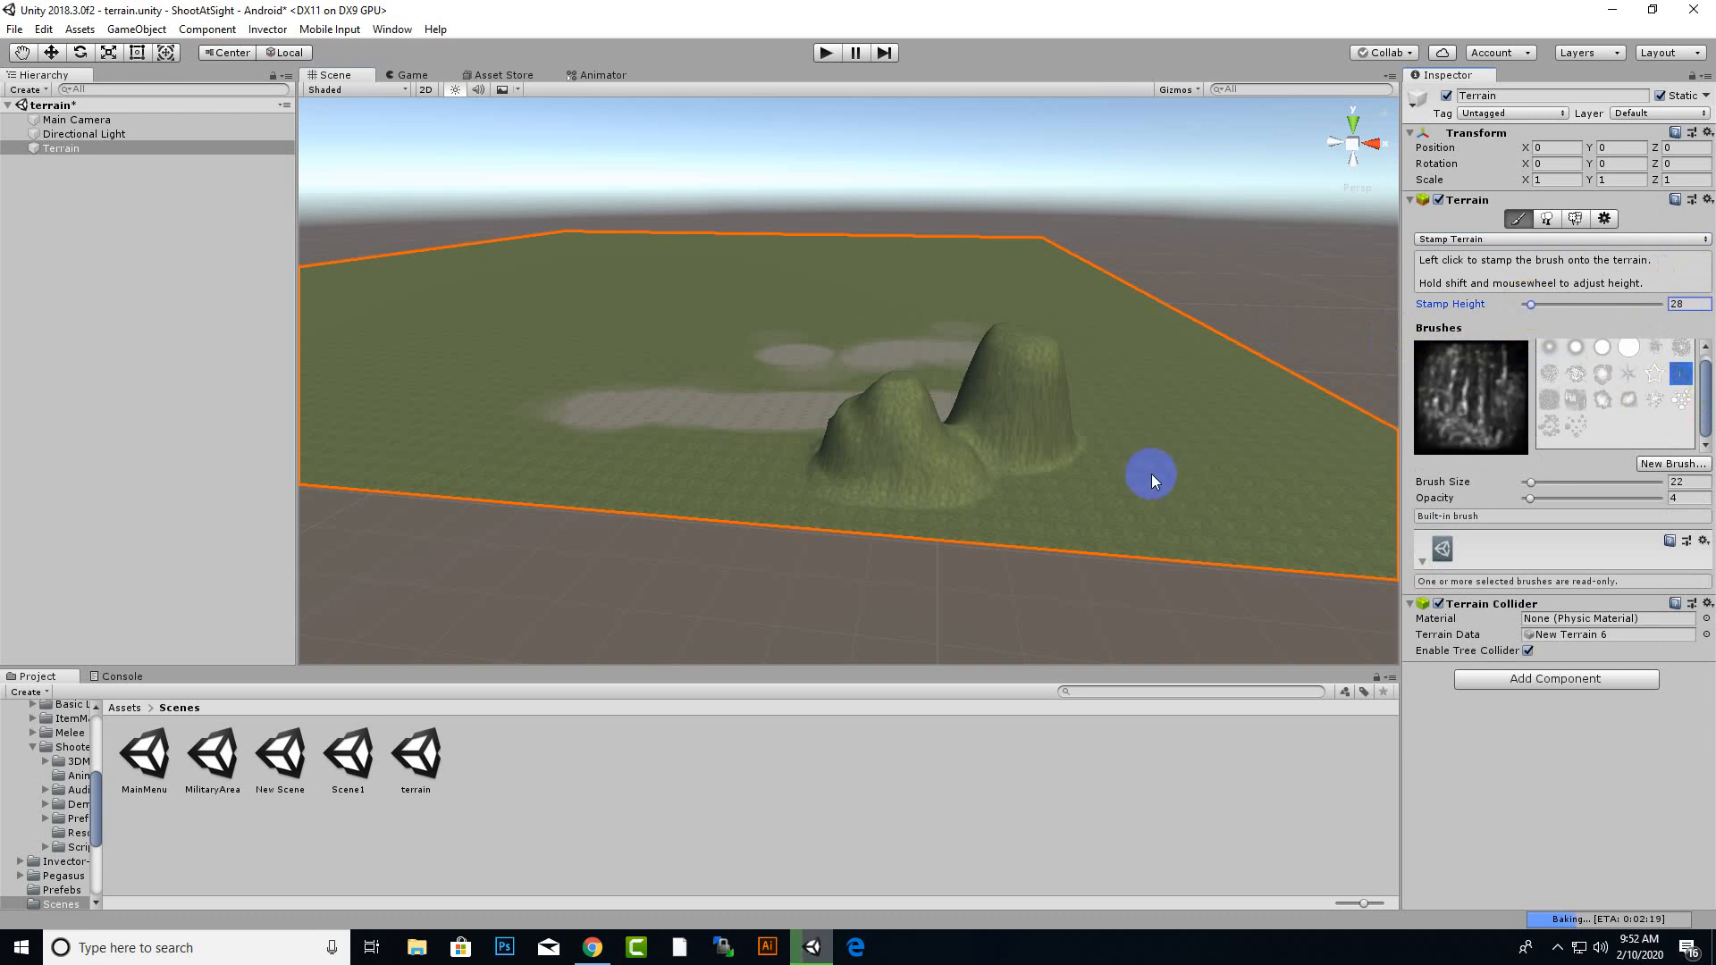
pyautogui.click(1183, 459)
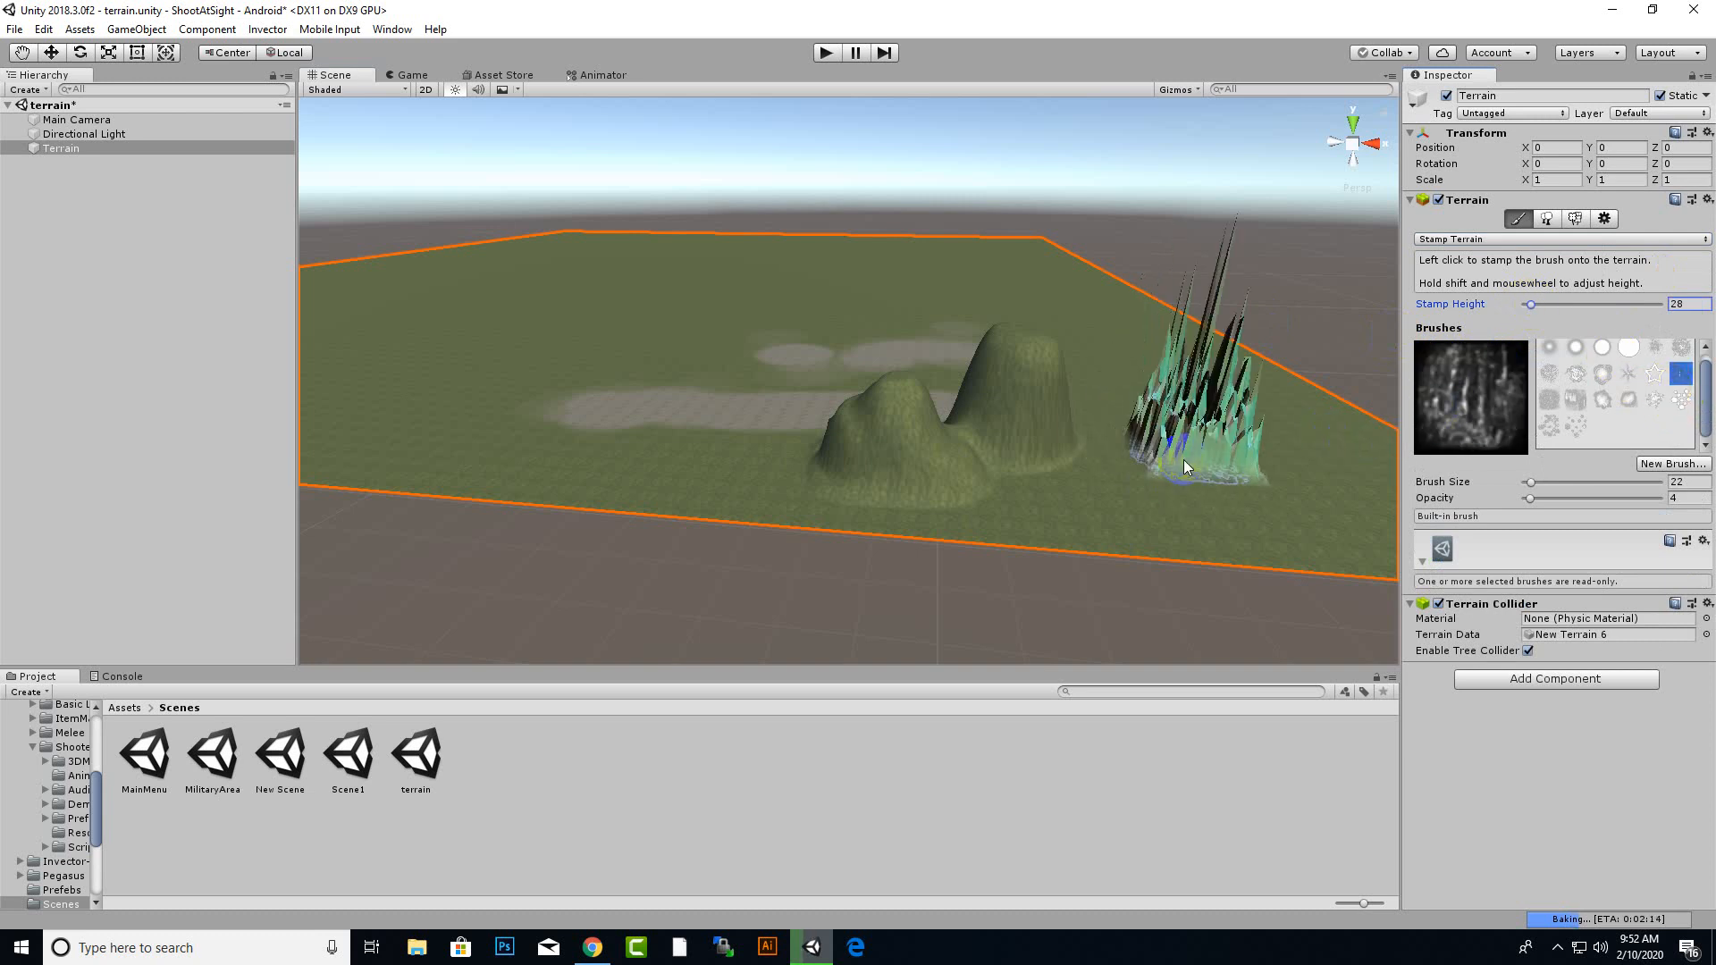
pyautogui.click(1390, 441)
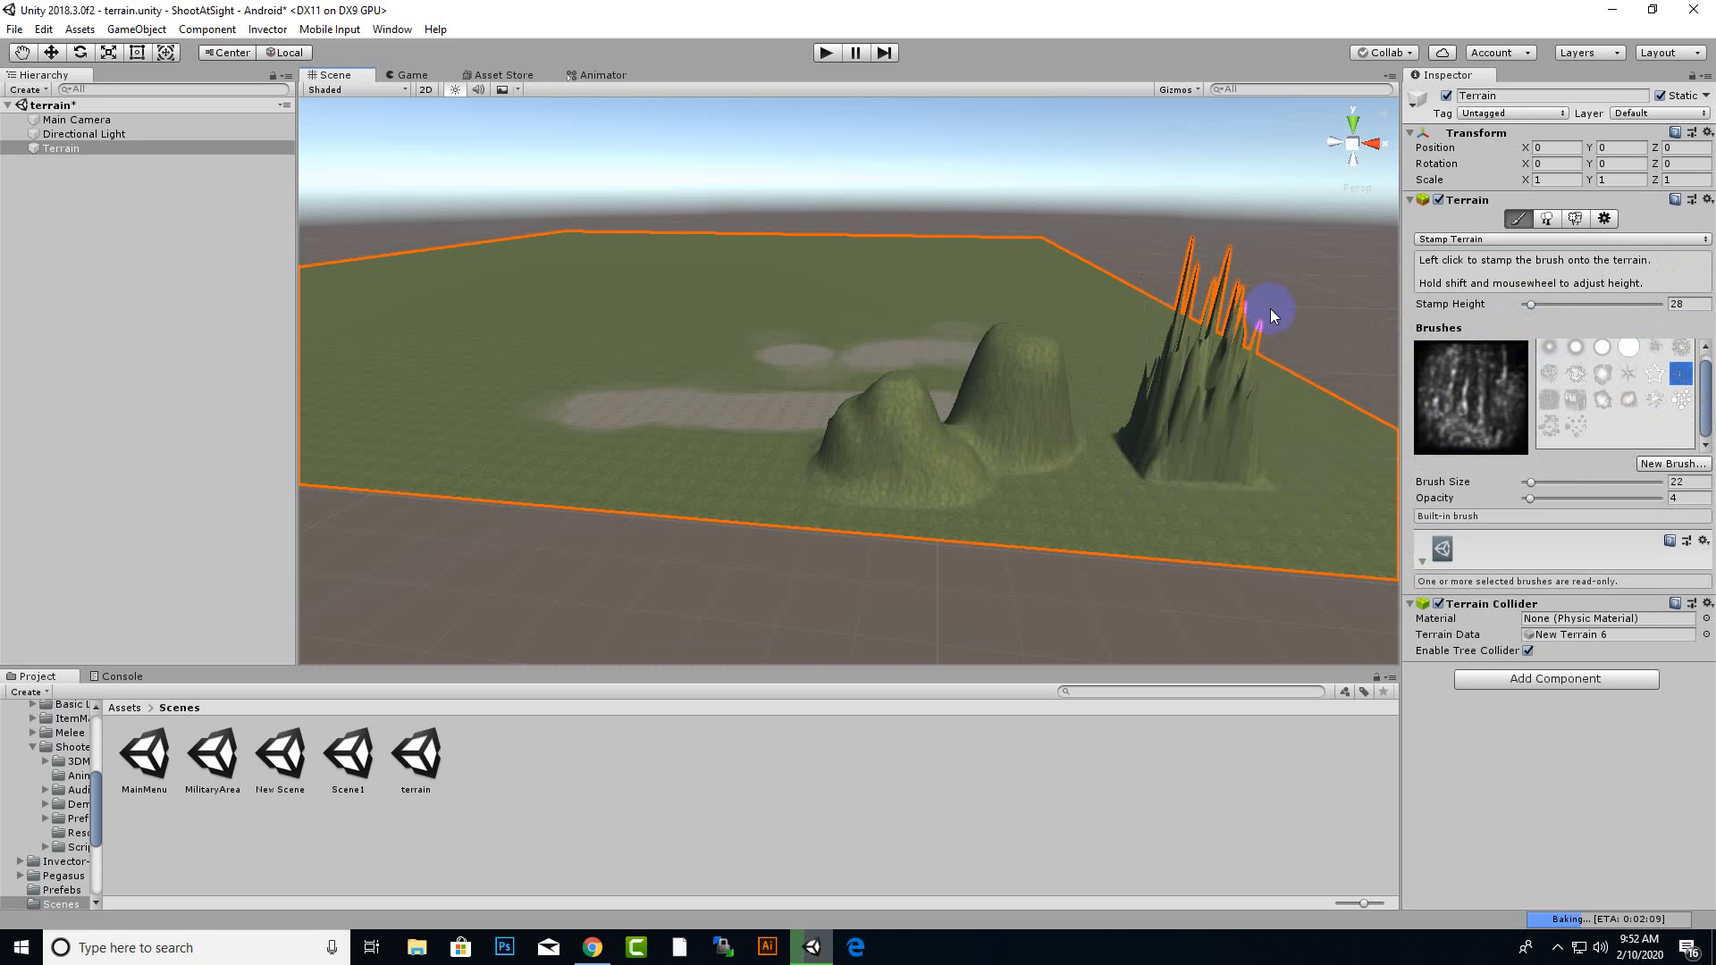
# - Set the stamp brush size to 245 and stamp a broad range of jagged mountains on the far side of the terrain
pyautogui.moveTo(1045, 420); pyautogui.dragTo(1391, 463, button='middle')
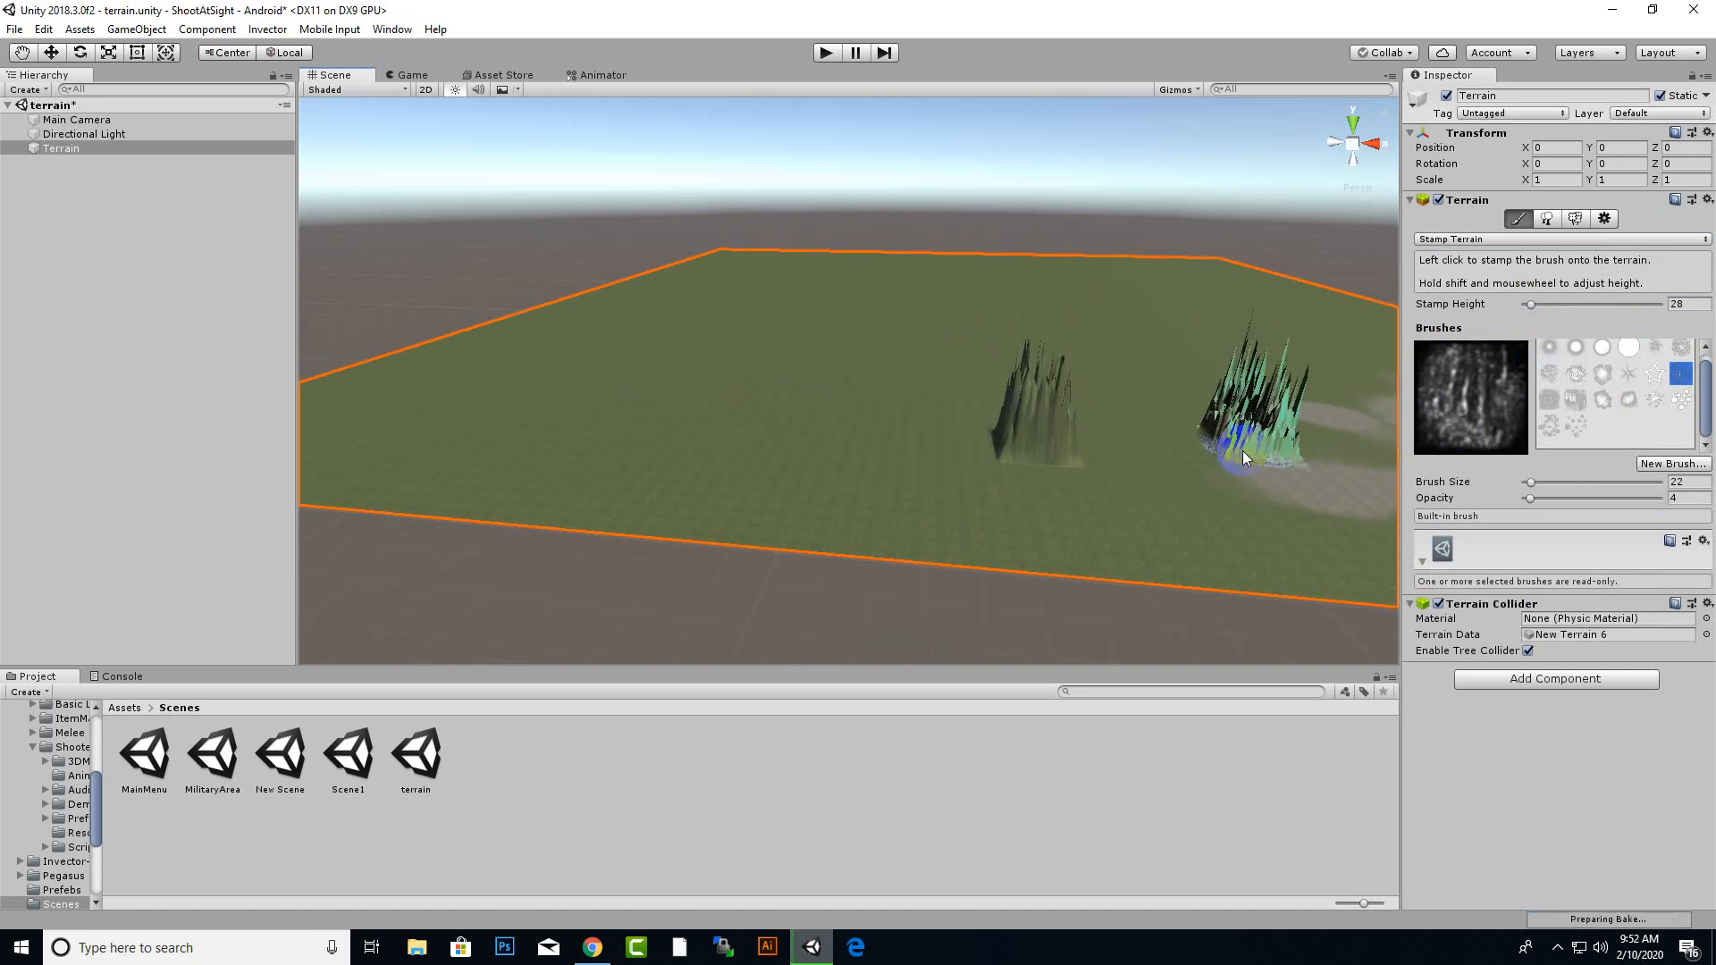
pyautogui.click(1594, 481)
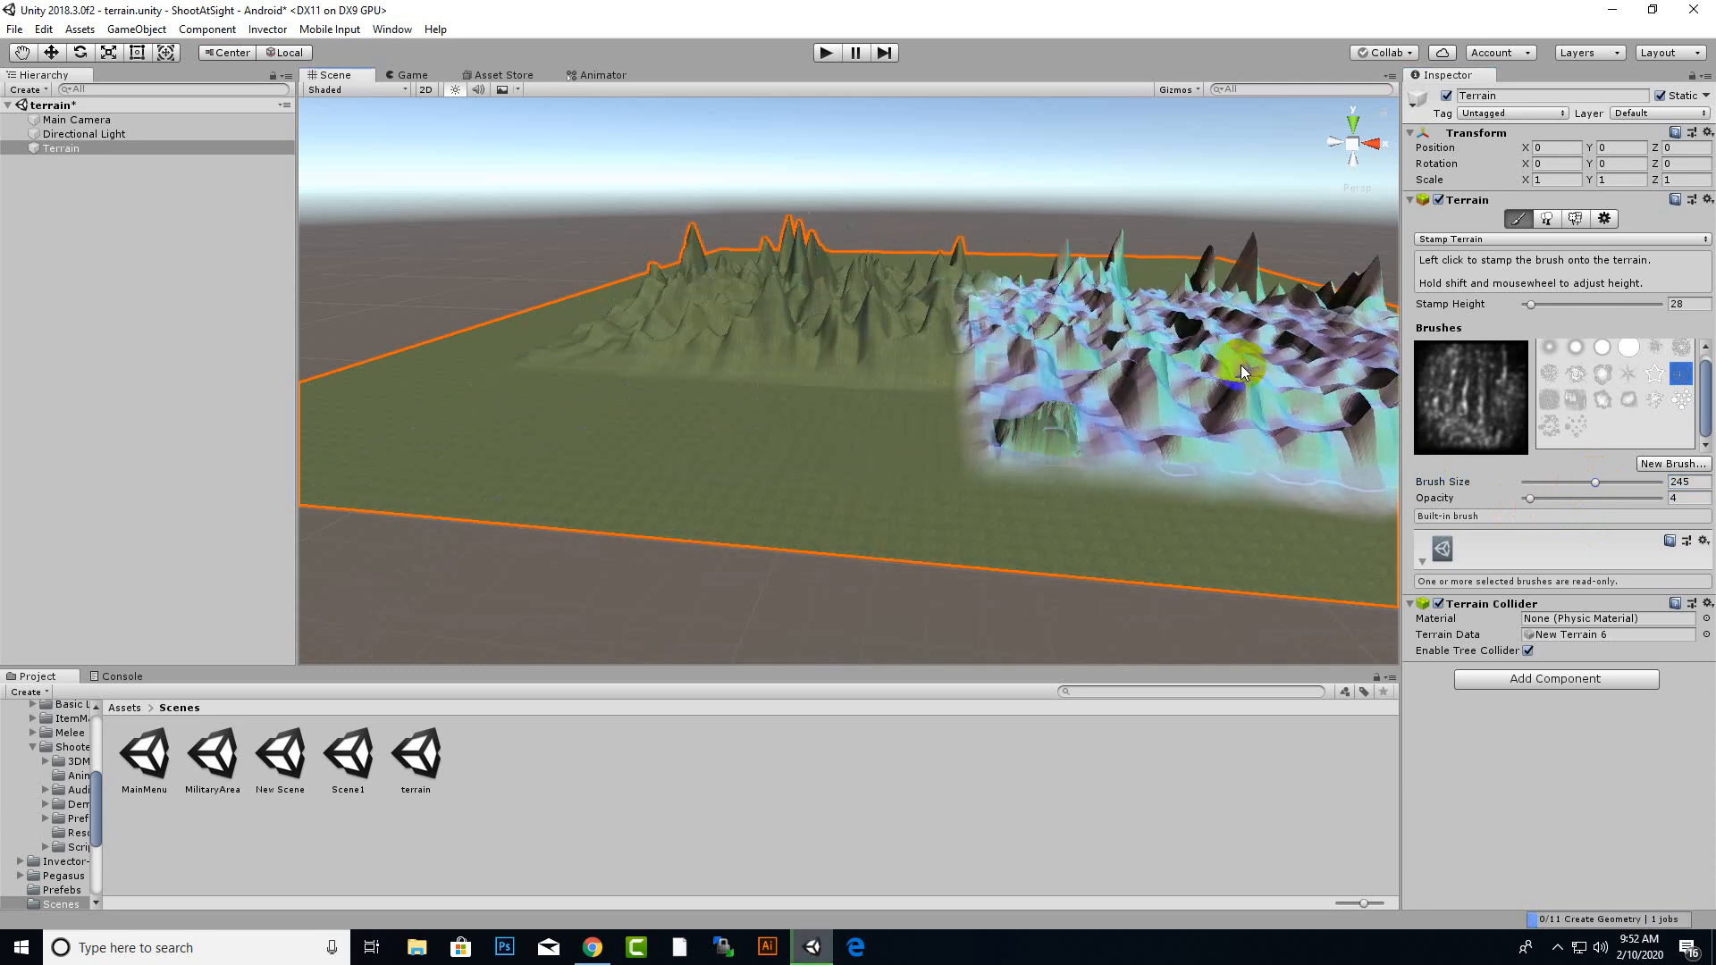
pyautogui.moveTo(1361, 370); pyautogui.dragTo(1425, 541, button='middle')
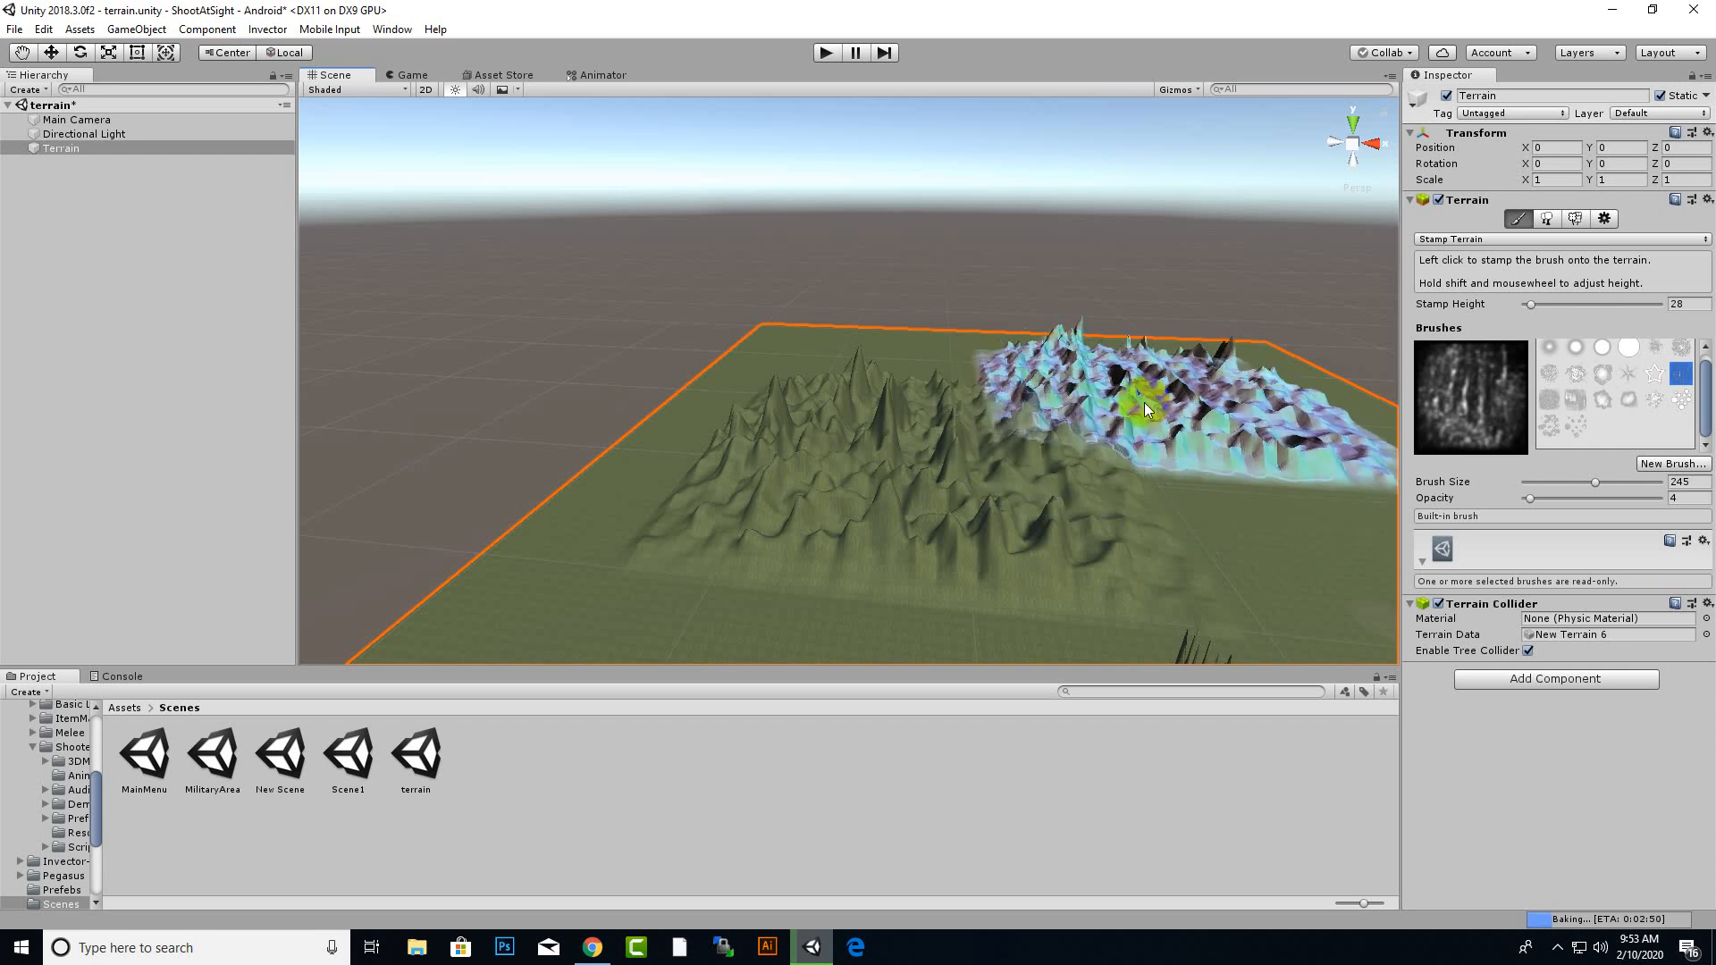
# - Review the Paint Trees, Paint Details and Terrain Settings options of the terrain, and return to the Stamp Terrain tool
pyautogui.click(1514, 248)
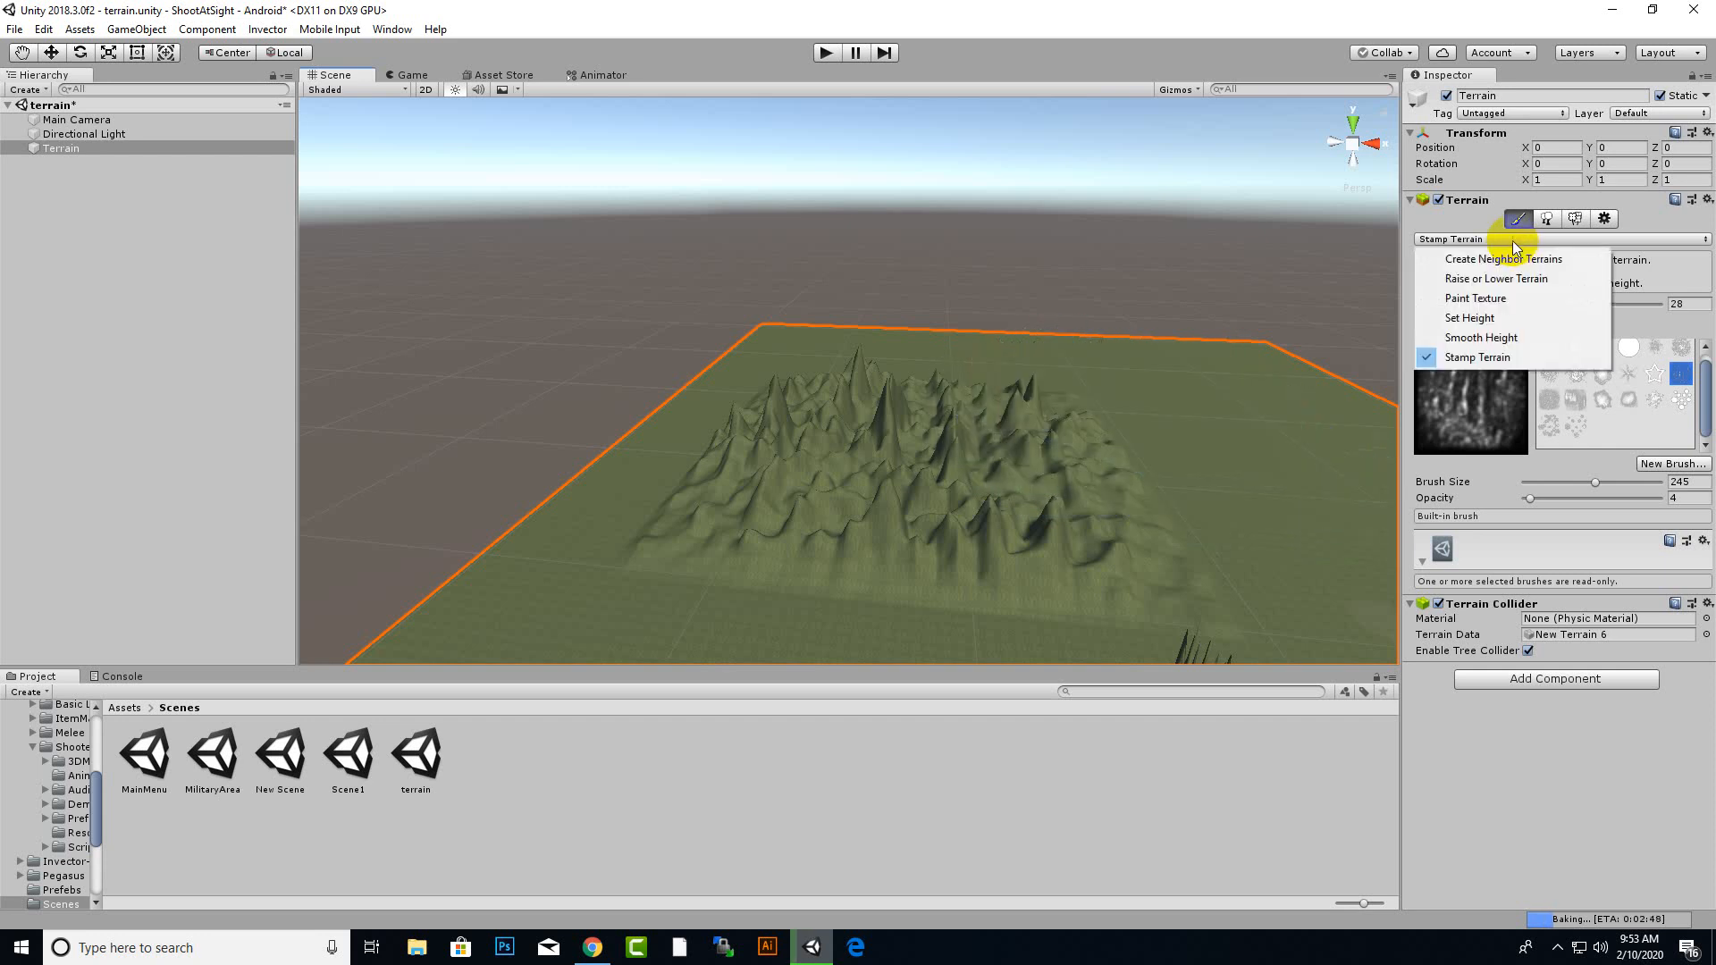
pyautogui.click(1534, 230)
pyautogui.click(1546, 220)
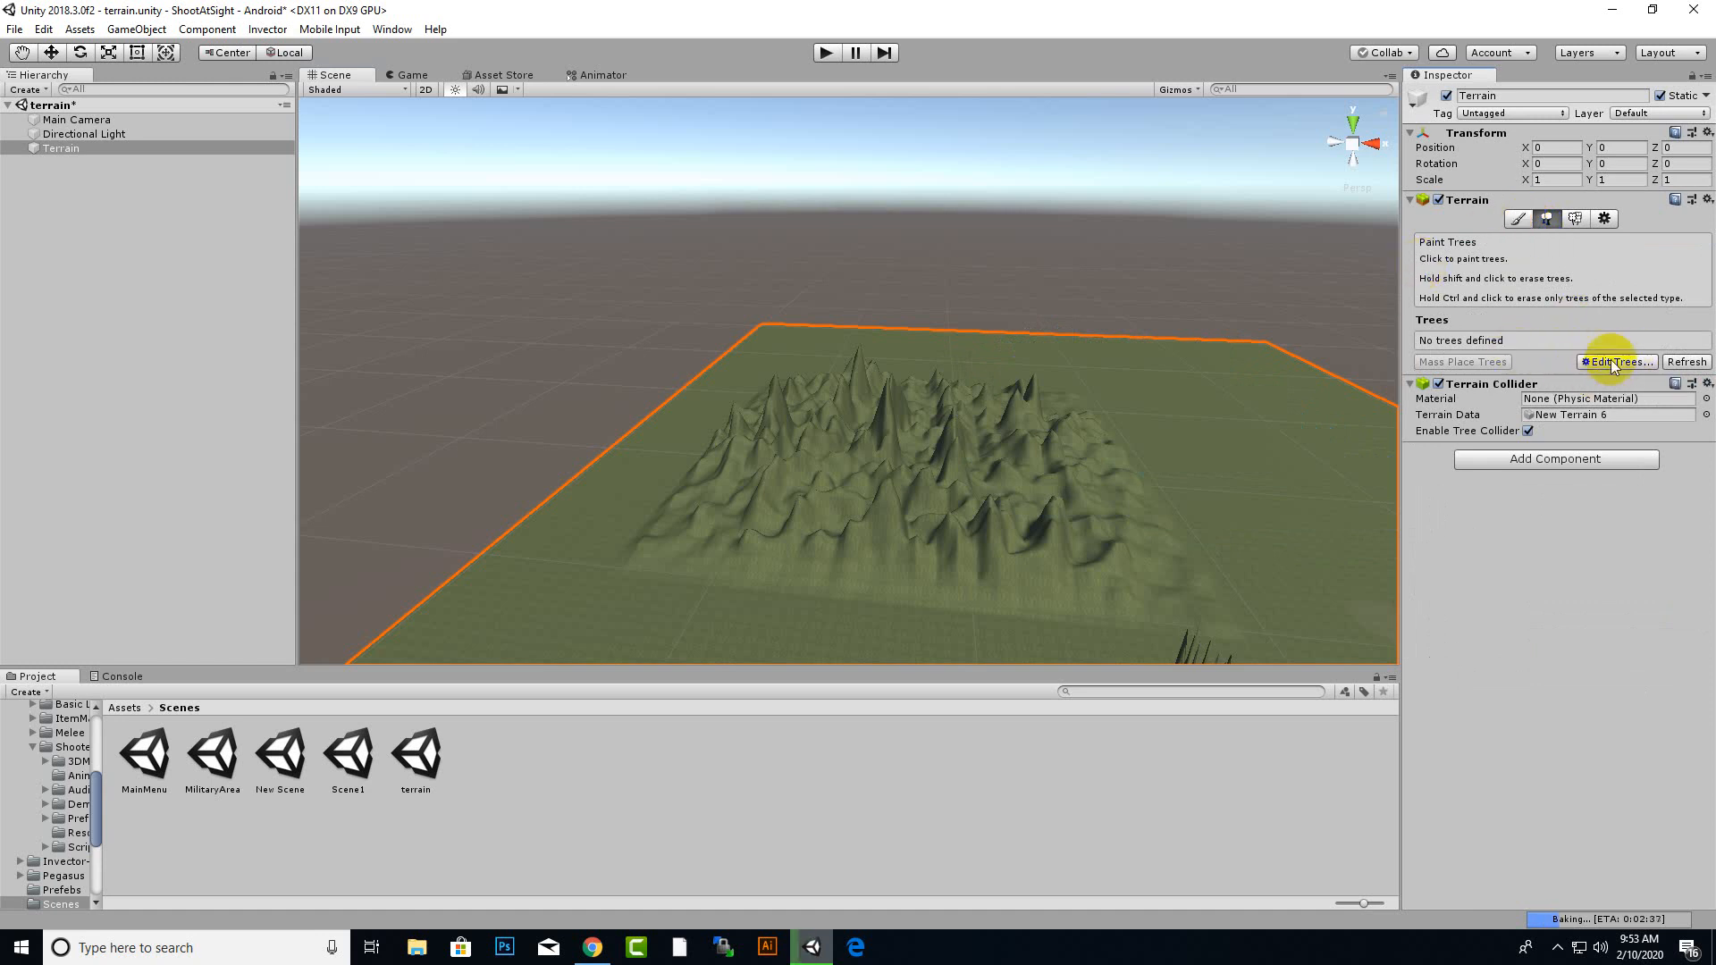
pyautogui.click(1574, 220)
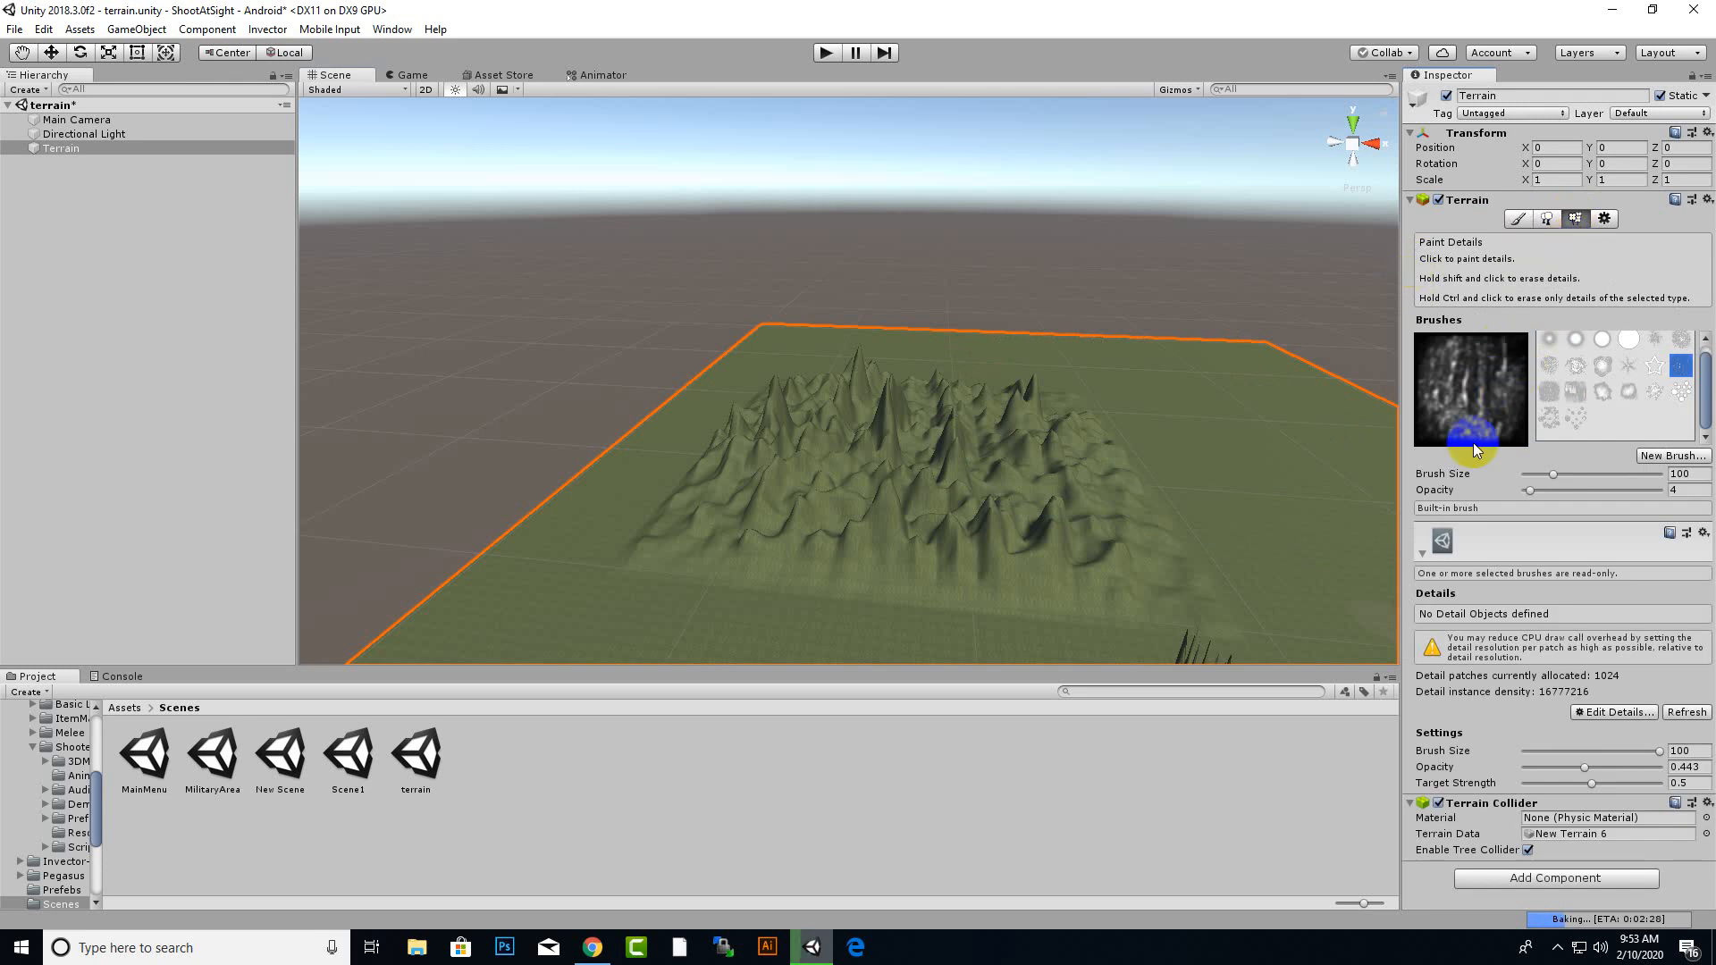
pyautogui.click(1601, 221)
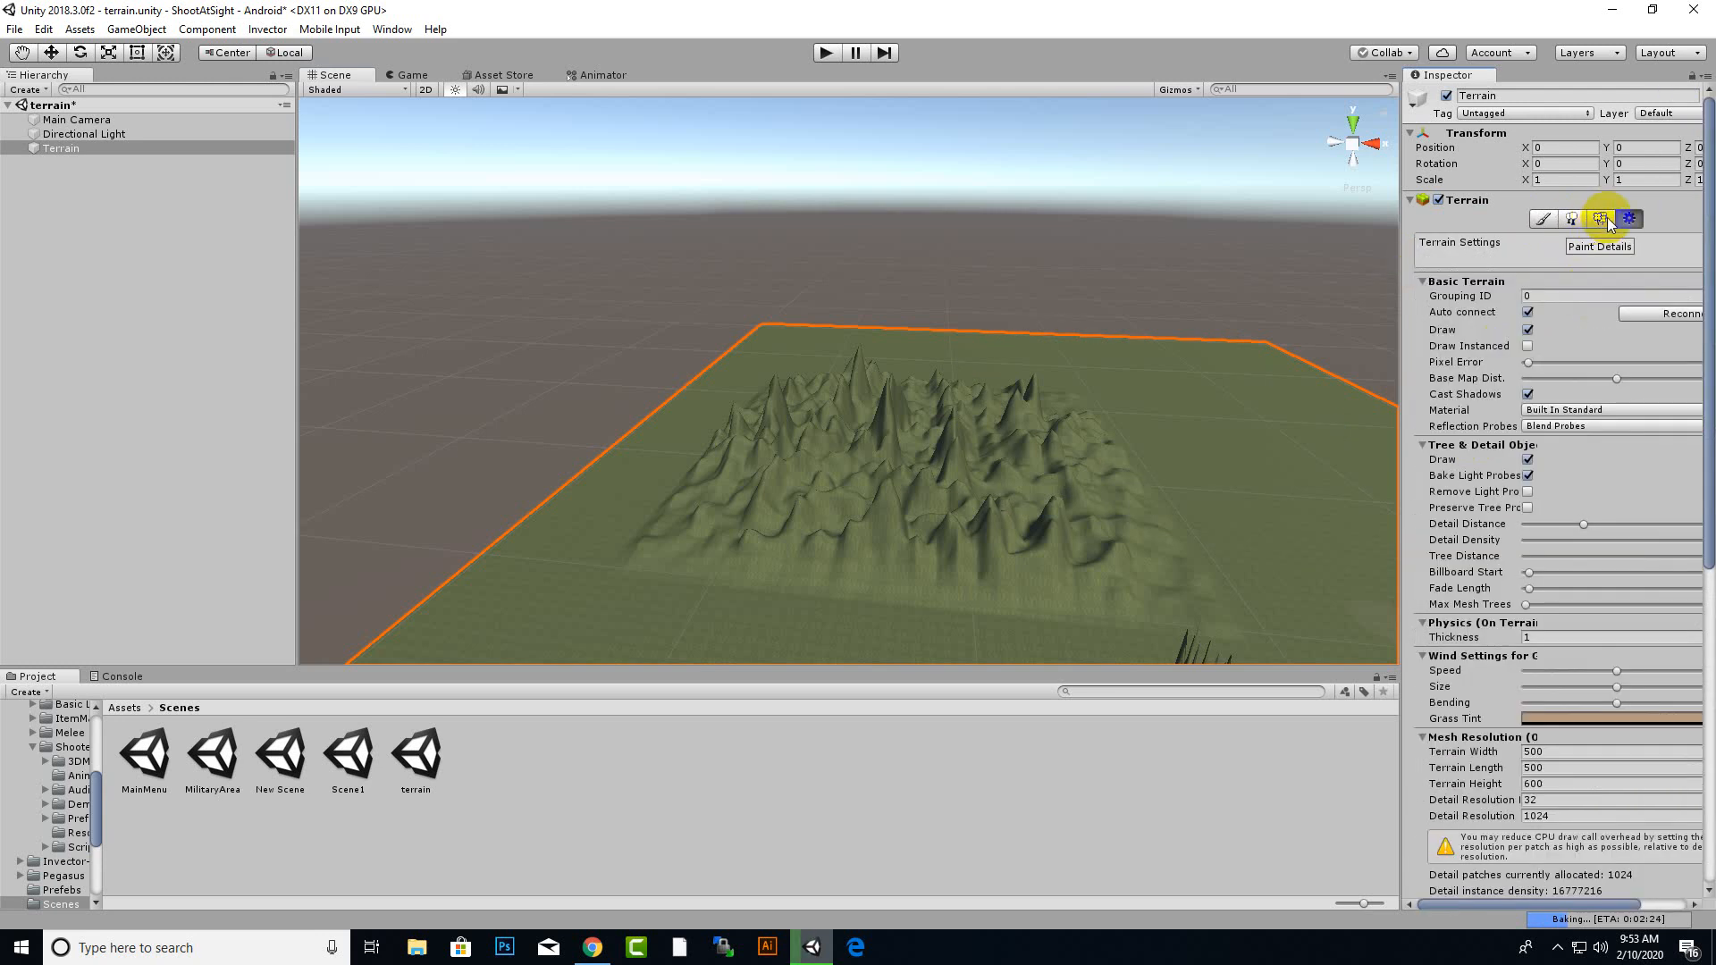
pyautogui.scroll(-10, 1481, 503)
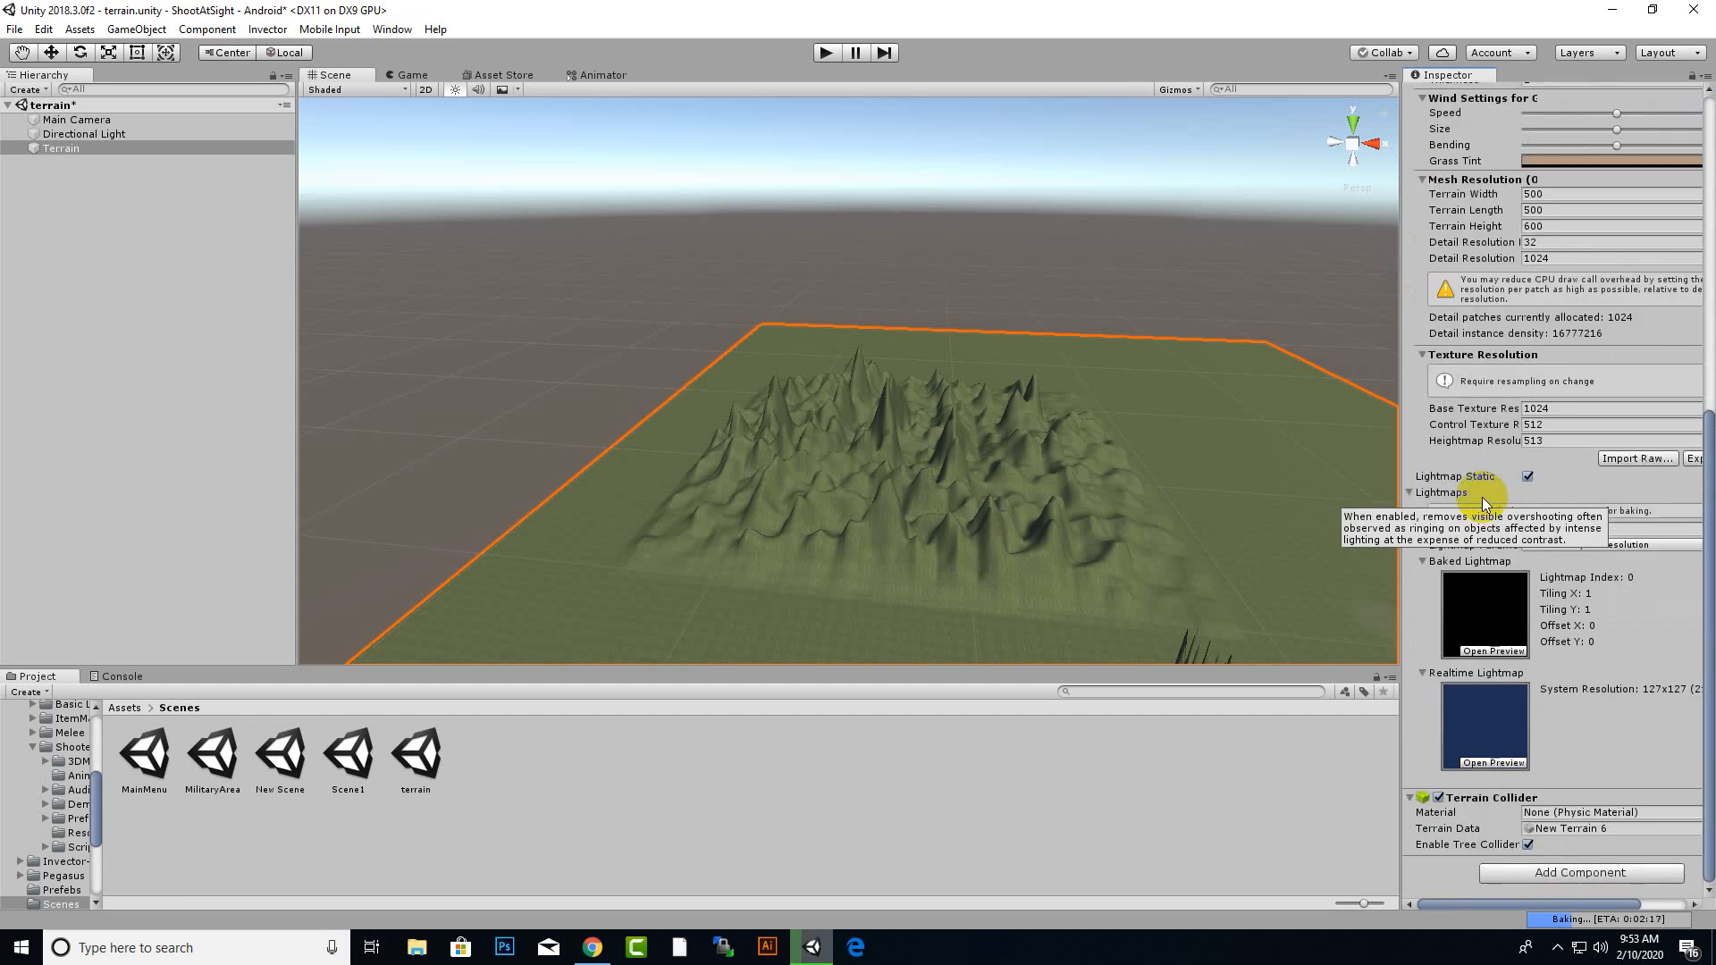
pyautogui.scroll(10, 1474, 497)
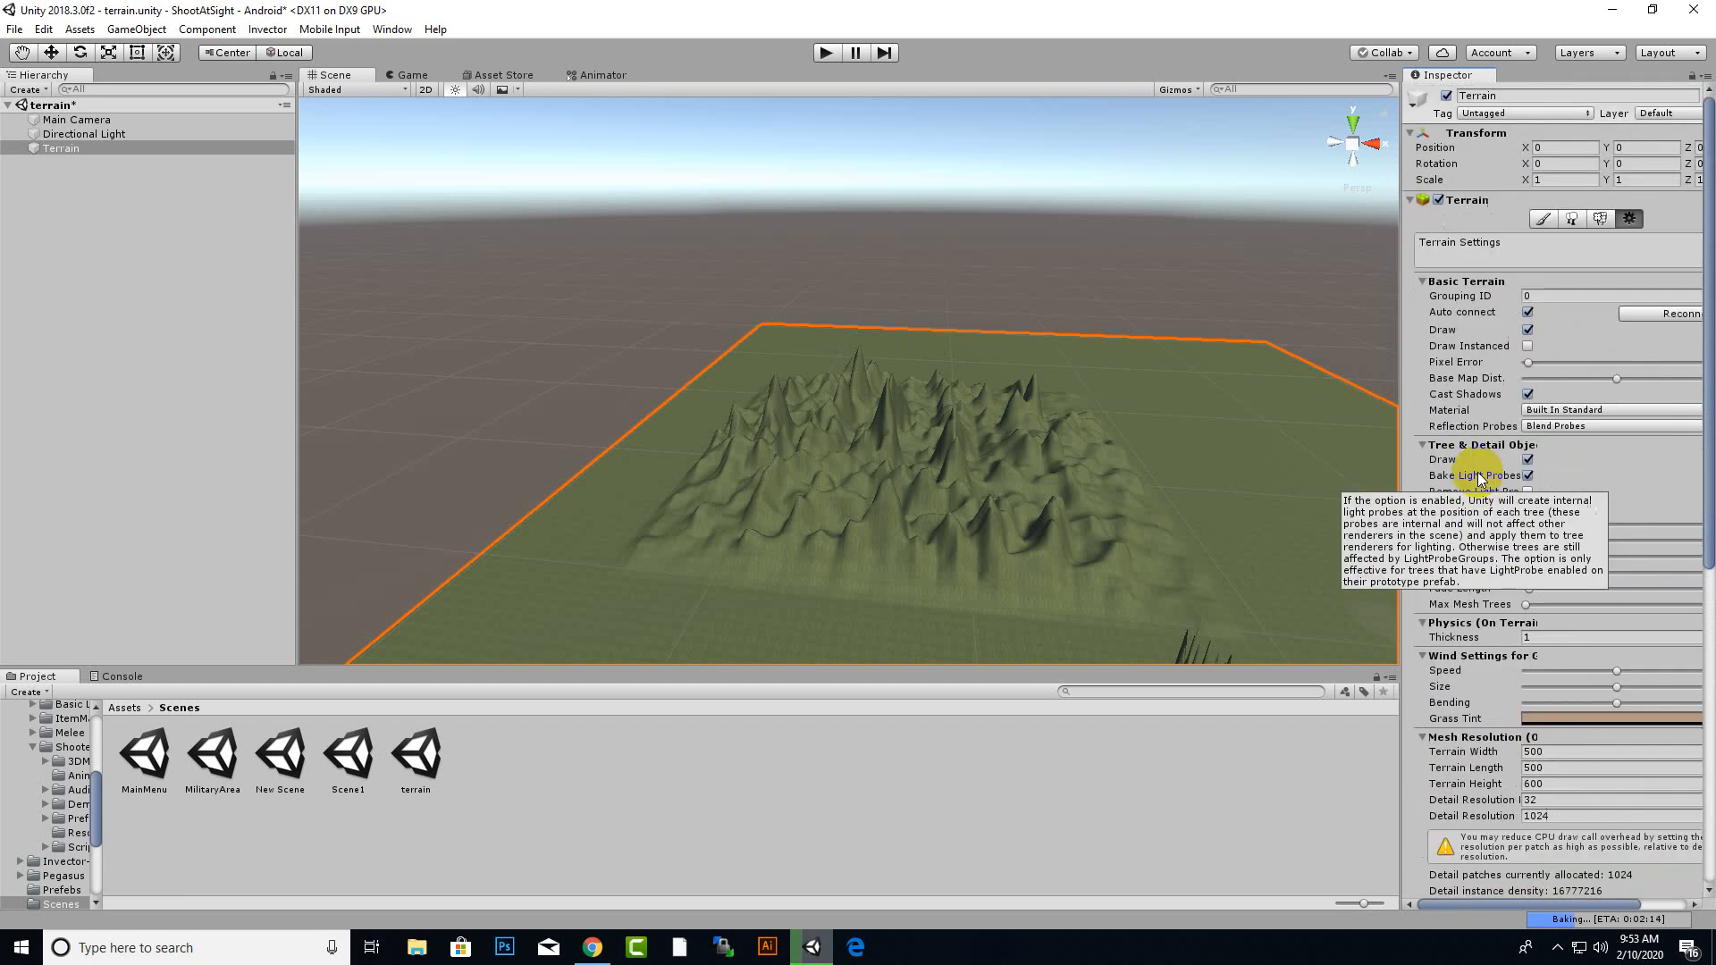
pyautogui.click(1542, 218)
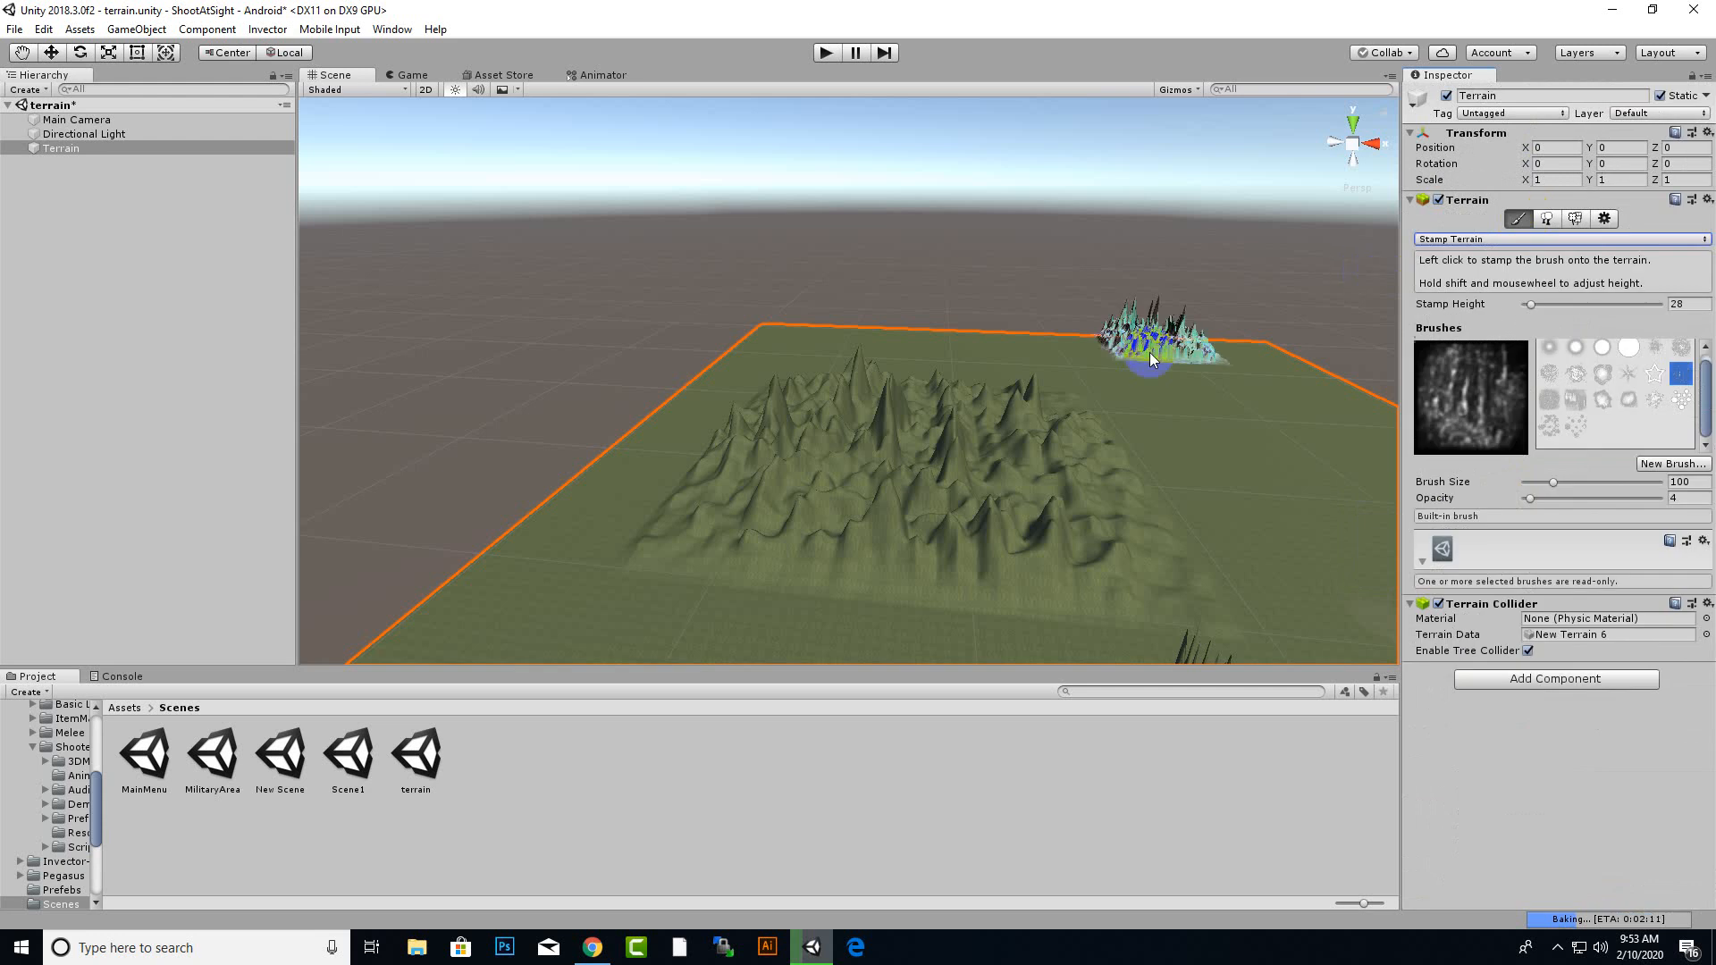